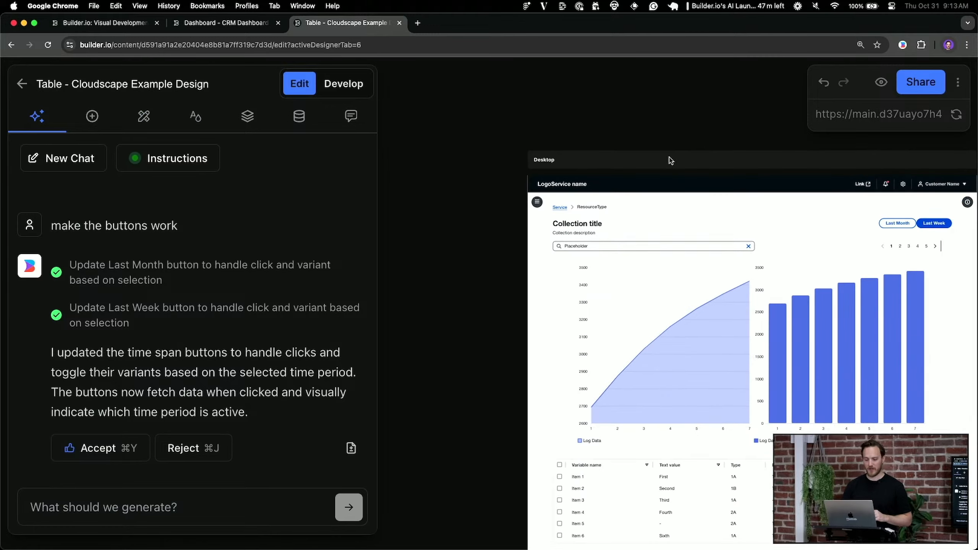
Generate React Tailwind TypeScript code for the Cloudscape table design in the Develop view
scroll(671, 157, "right", 4)
scroll(597, 135, "left", 3)
scroll(596, 135, "down", 1)
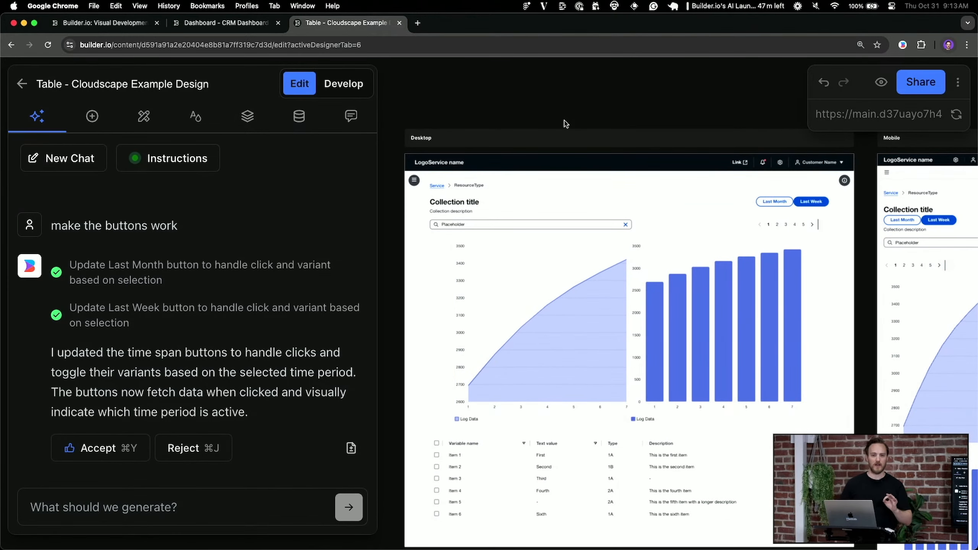
left_click(354, 85)
left_click(508, 313)
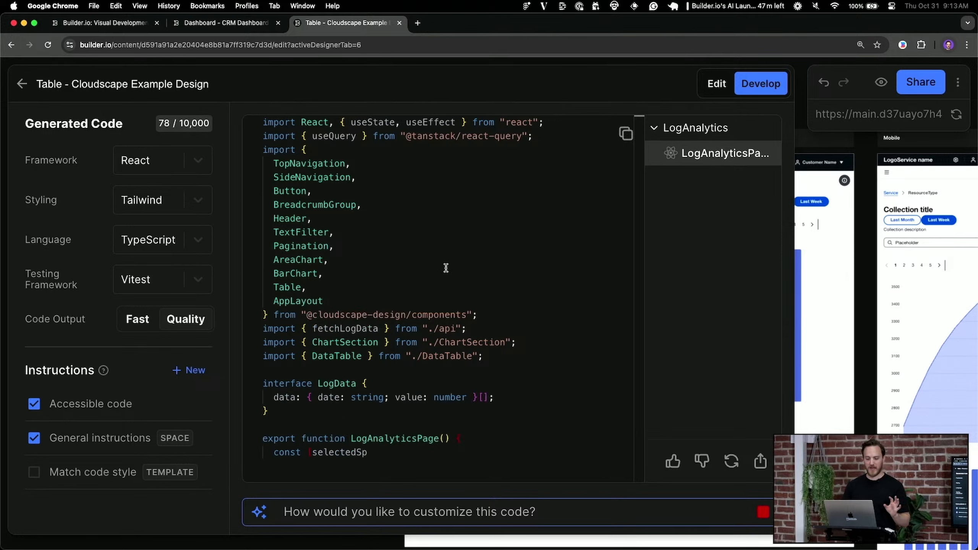
Inspect the cloudscape, ChartSection and DataTable import lines in LogAnalyticsPage
scroll(449, 281, "up", 1)
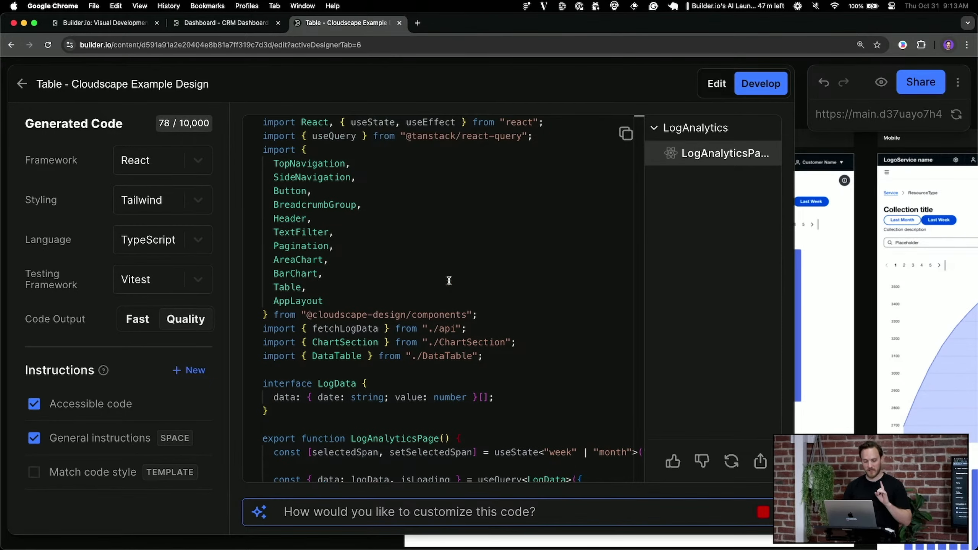
left_click_drag(264, 158, 293, 190)
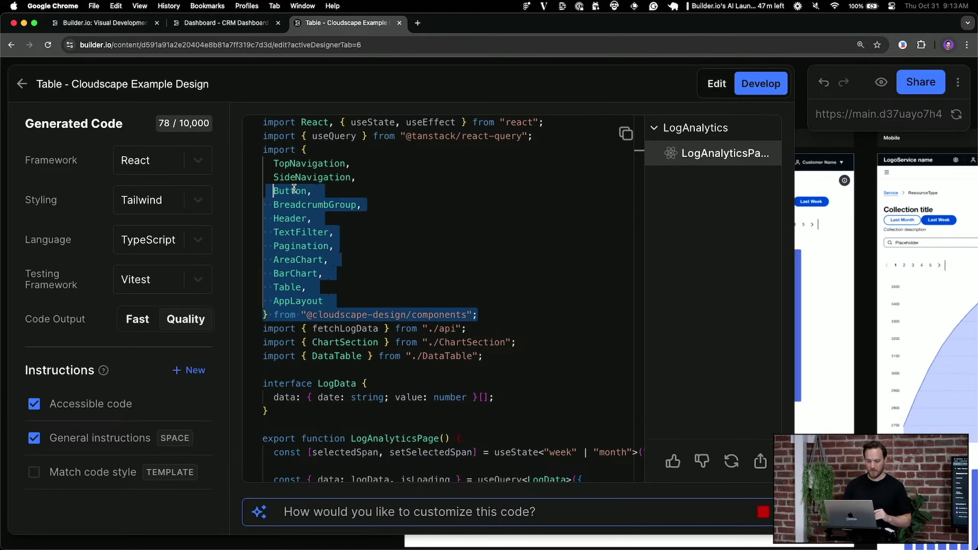
left_click(403, 250)
scroll(452, 285, "down", 2)
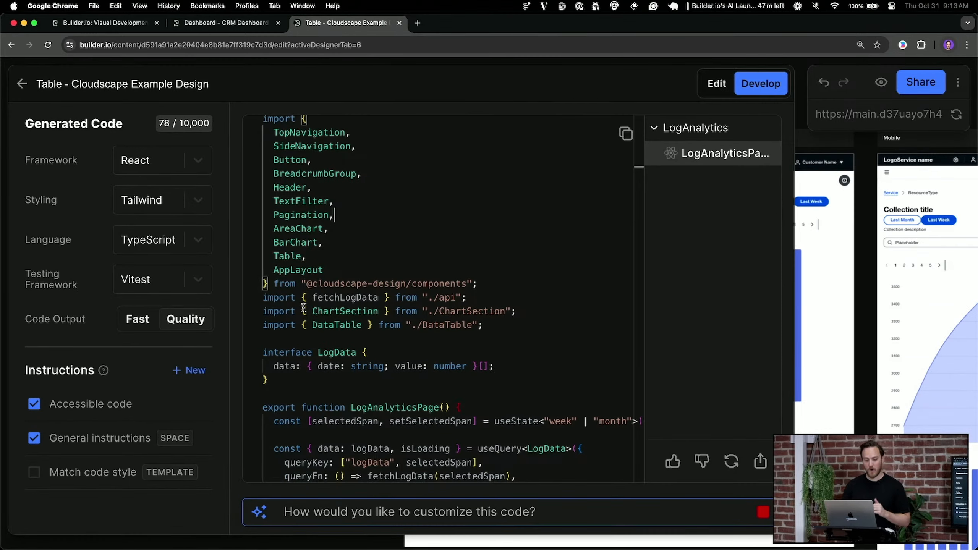
triple_click(330, 315)
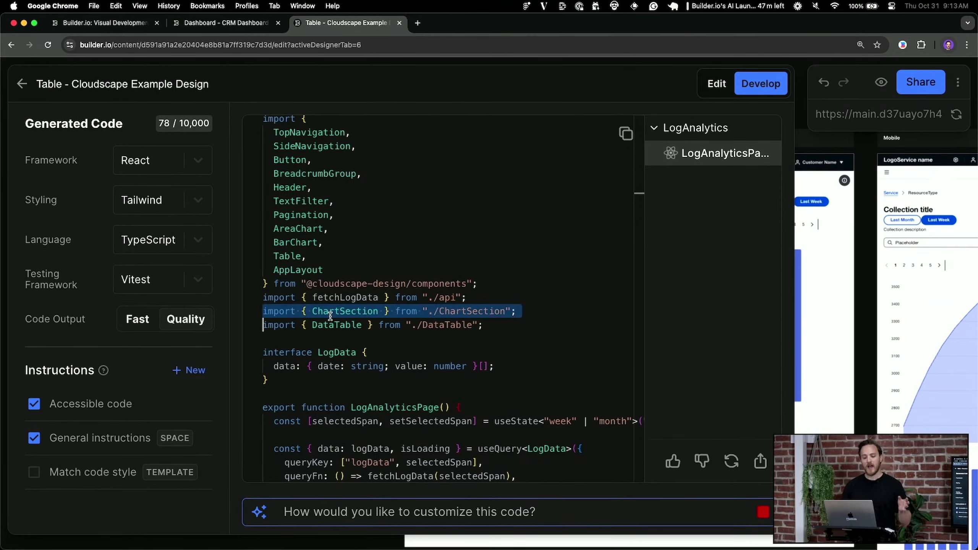
triple_click(330, 325)
left_click(508, 327)
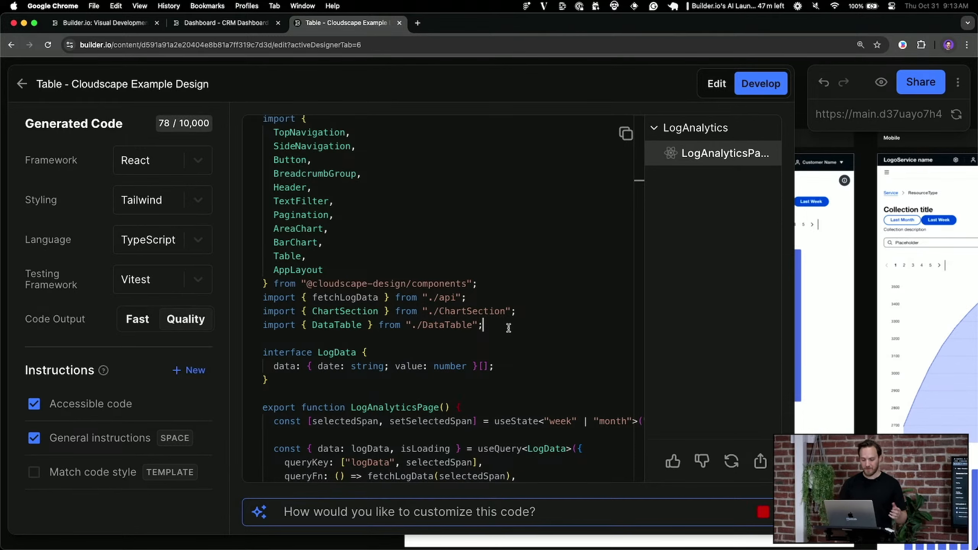
scroll(520, 345, "down", 5)
Check the useQuery result and fetchLogData import, then view ChartSection.tsx and return to LogAnalyticsPage
left_click(317, 265)
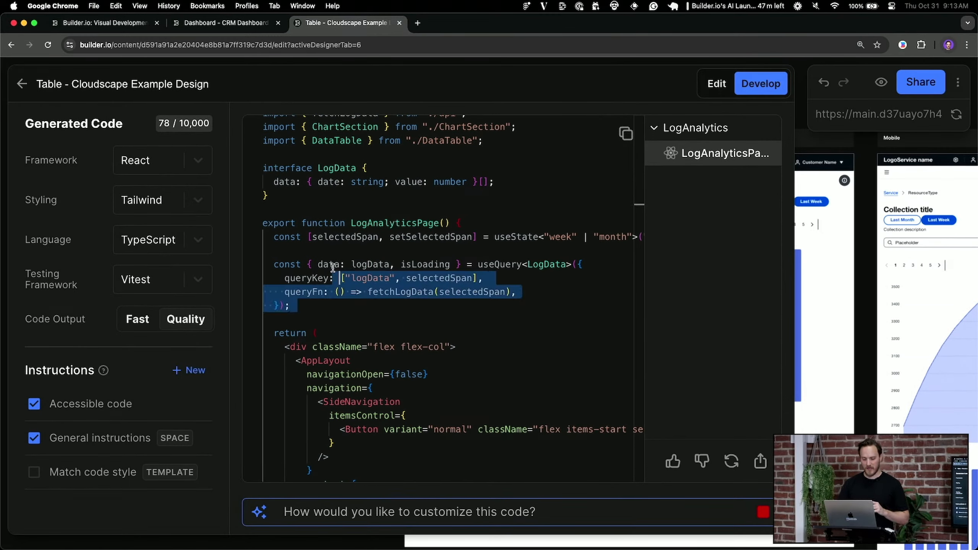
scroll(464, 344, "up", 6)
scroll(463, 345, "down", 5)
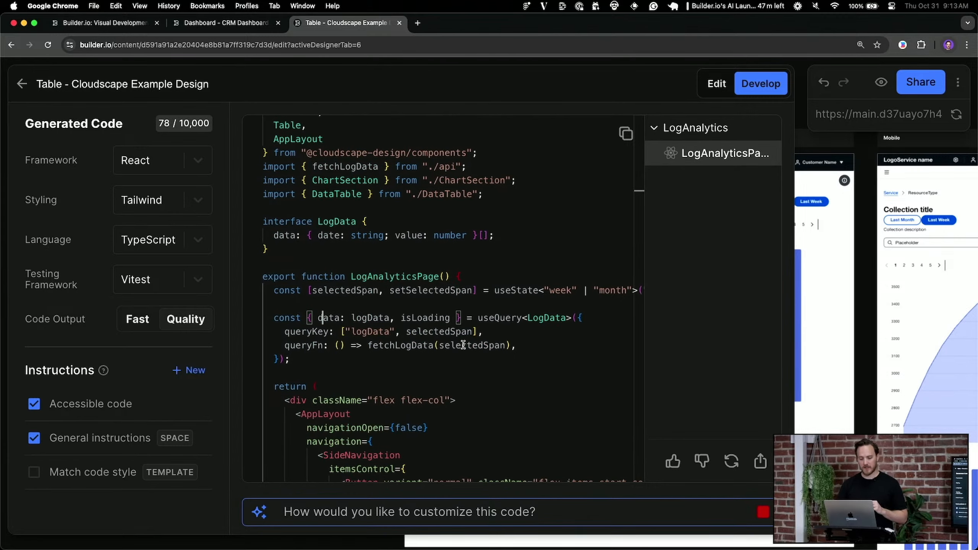
scroll(427, 343, "up", 5)
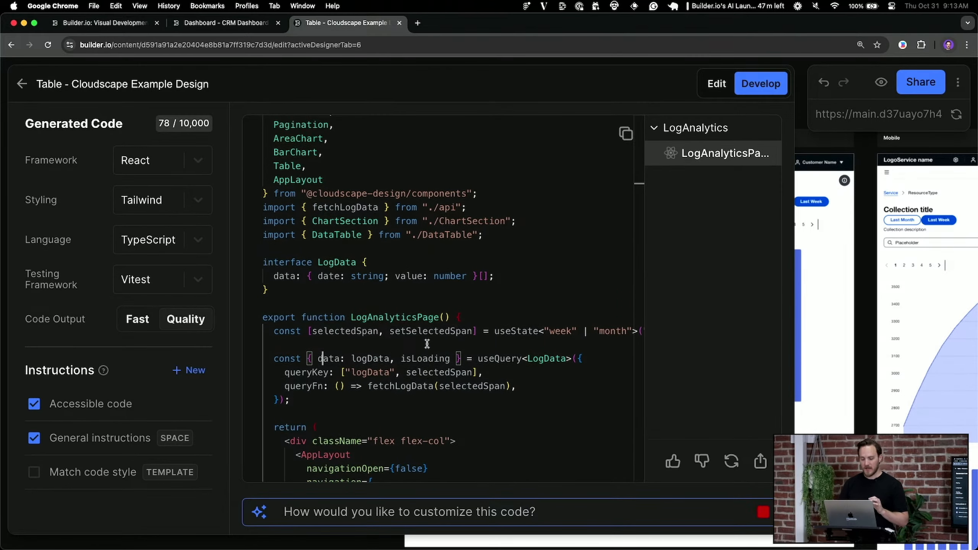
scroll(434, 348, "down", 3)
scroll(500, 433, "up", 3)
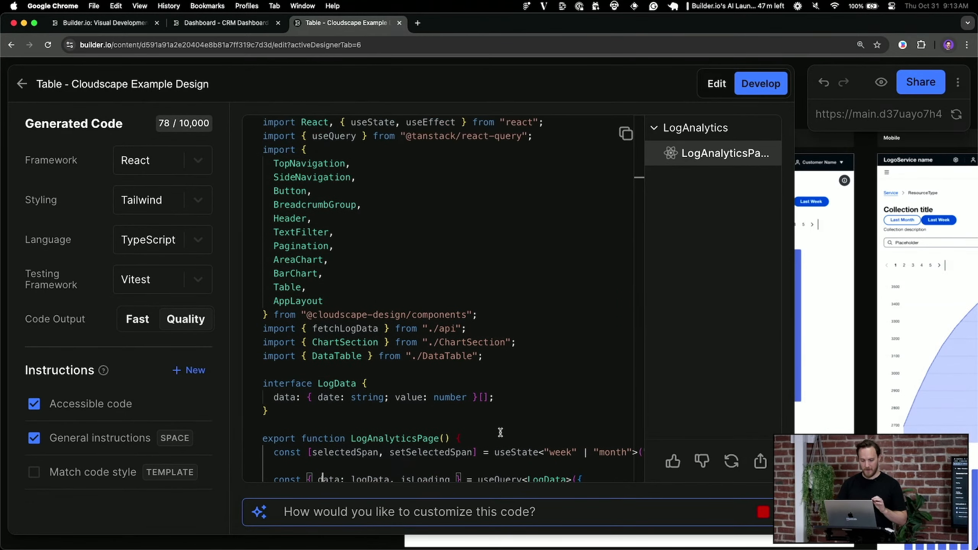
left_click(340, 326)
left_click_drag(340, 326, 476, 323)
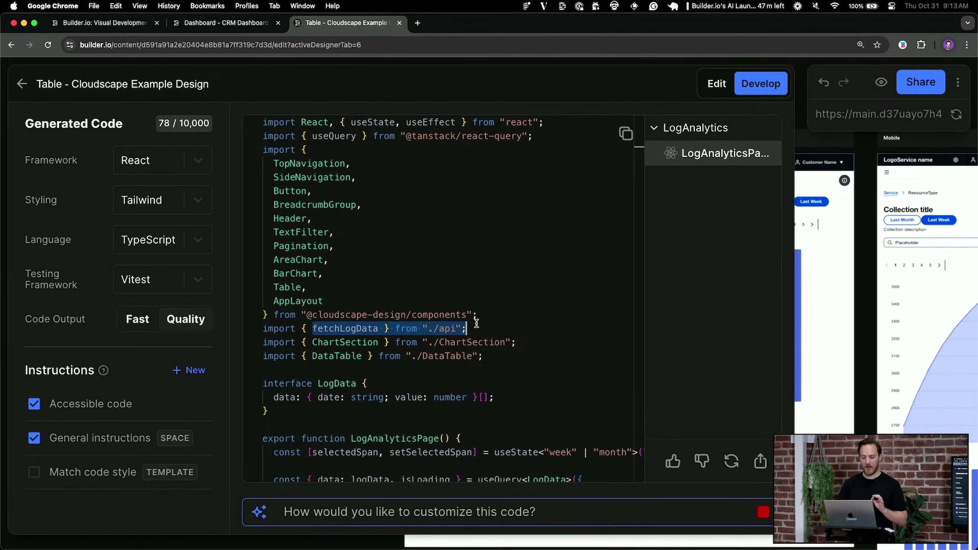
left_click(476, 325)
left_click(718, 178)
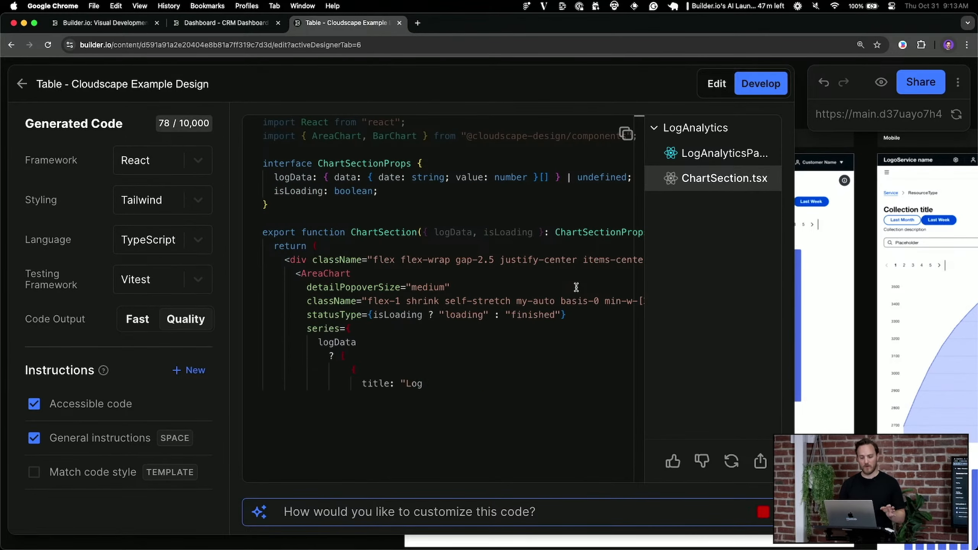
left_click(715, 159)
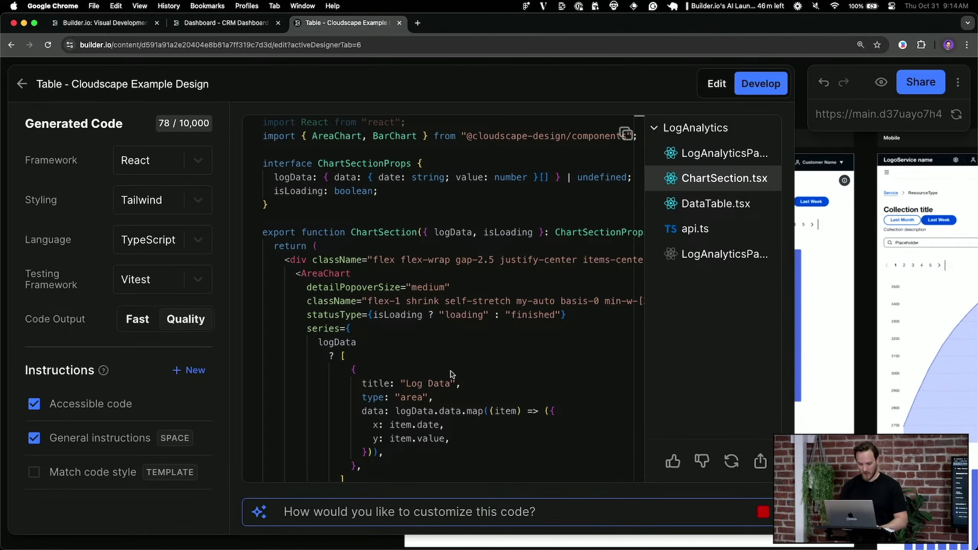
Launch Figma from the Spotlight launcher
key("super+space")
type("fig")
key("Return")
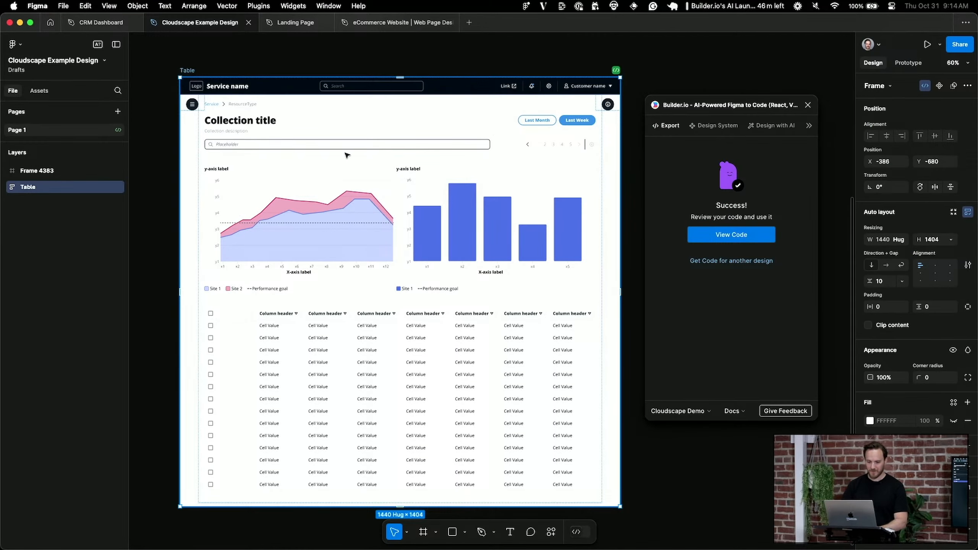
Select the Homepage Contents group in the Landing Page design file
left_click(299, 22)
scroll(626, 243, "left", 1)
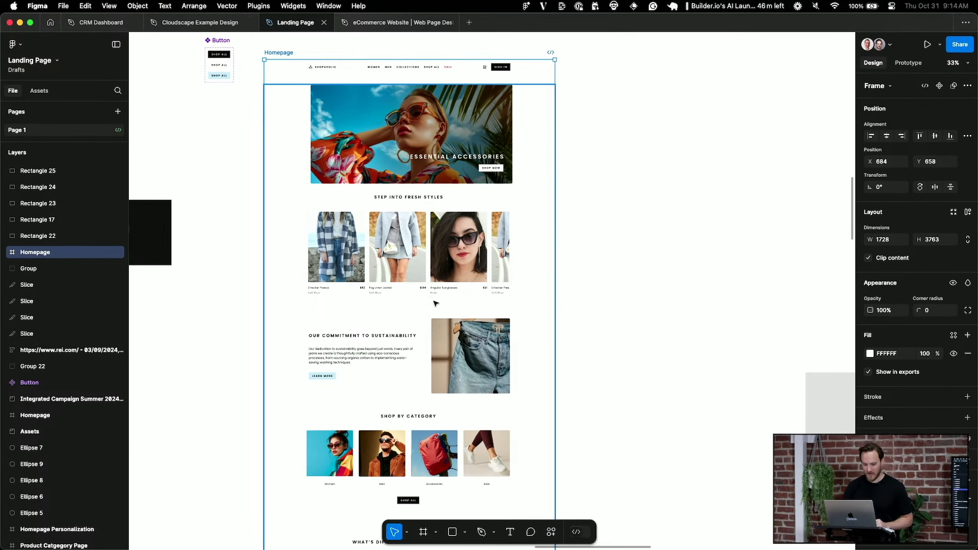
key("Return")
scroll(655, 355, "up", 3)
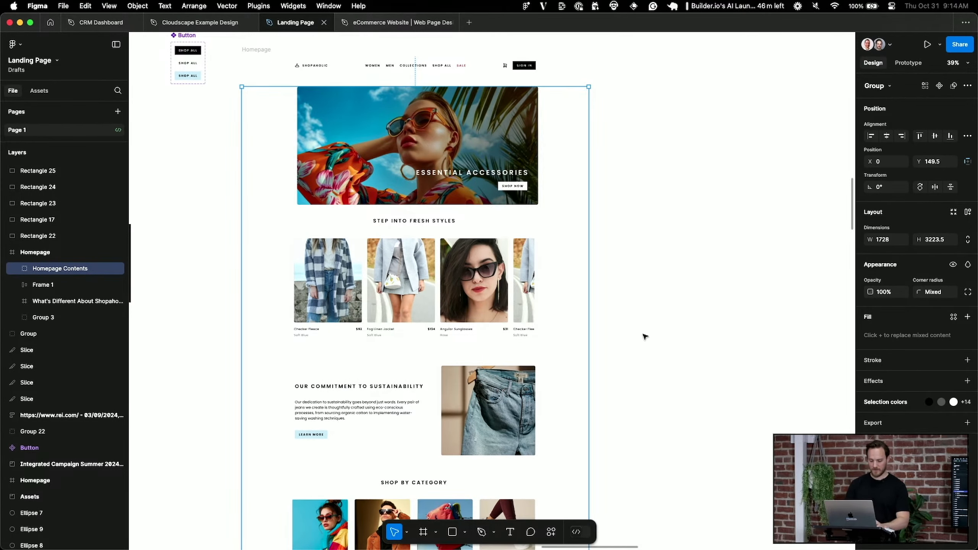
Run the Builder.io plugin, switch to a different Builder space, and export the selection to code
key("super+k")
type("builder")
key("Return")
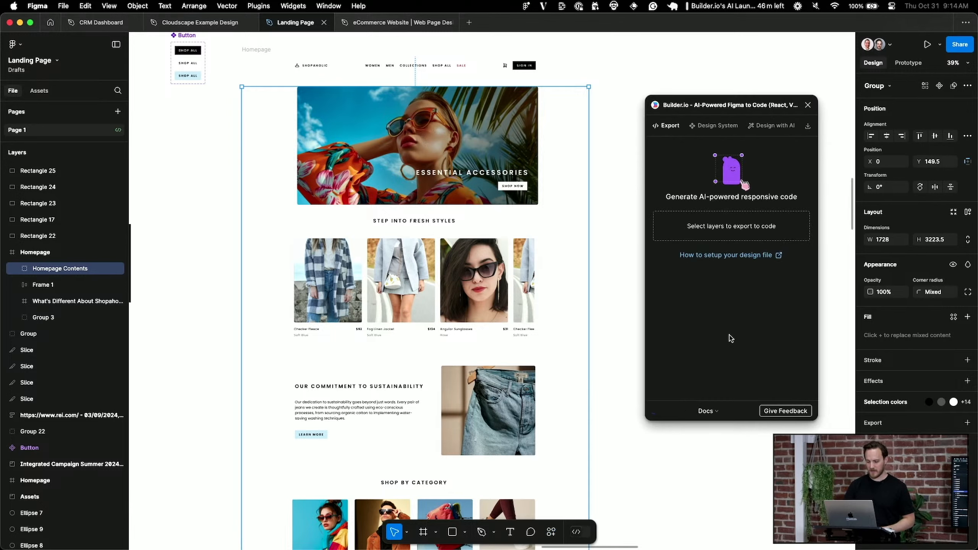
left_click(686, 411)
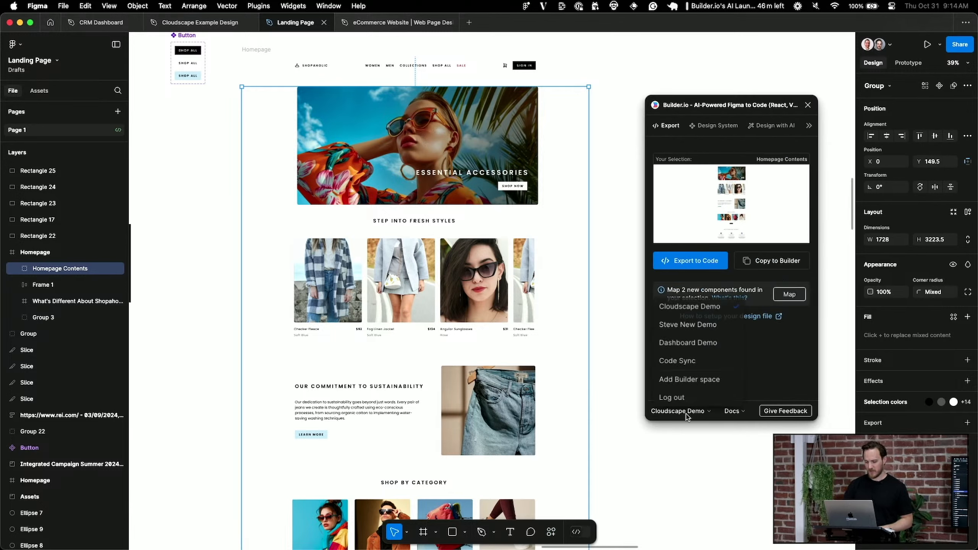
left_click(703, 325)
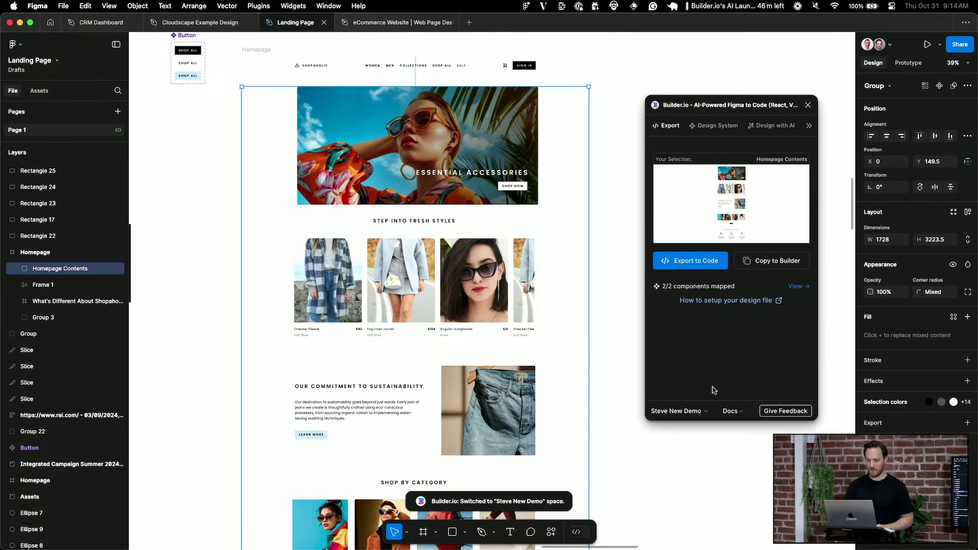
left_click(684, 261)
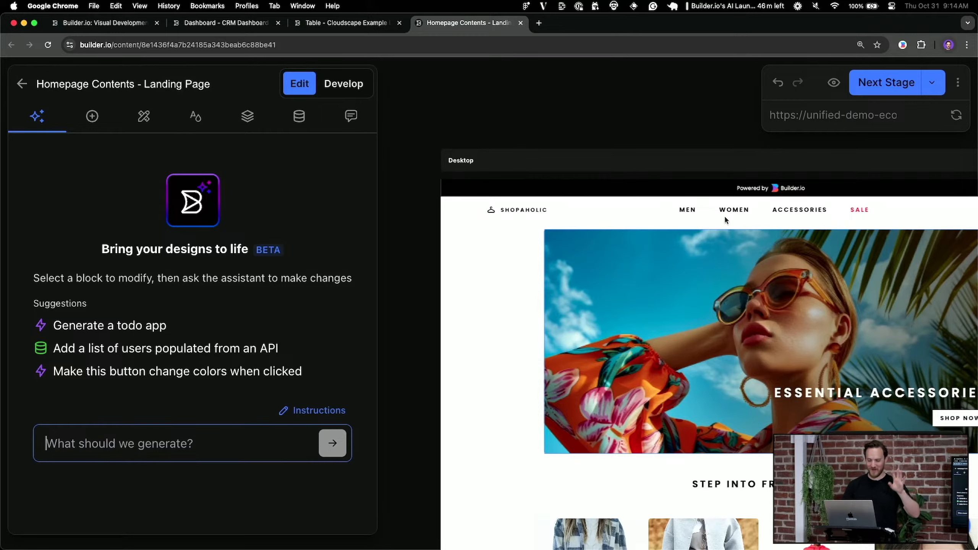
Narrow the Desktop preview to test responsiveness, then select the Shop by Category image grid
scroll(584, 239, "down", 5)
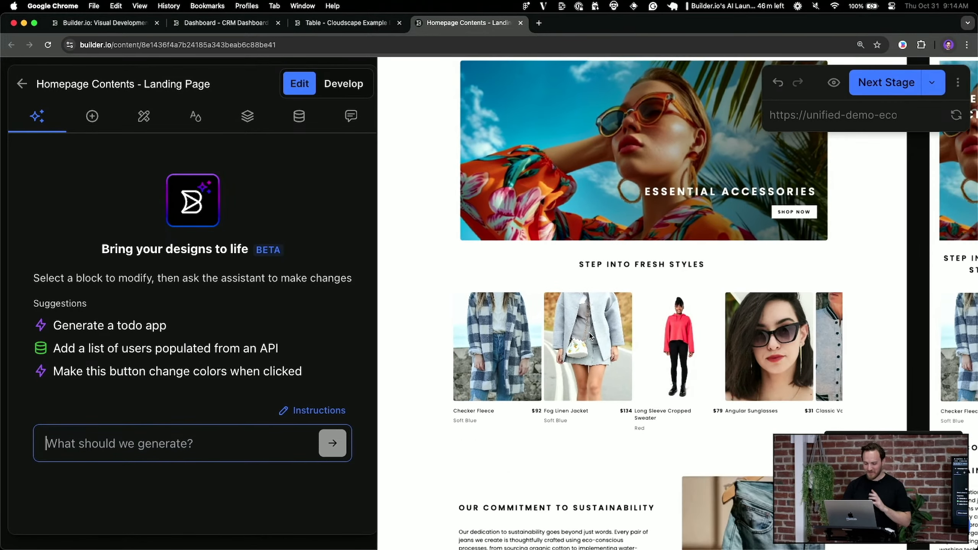
scroll(636, 232, "up", 3)
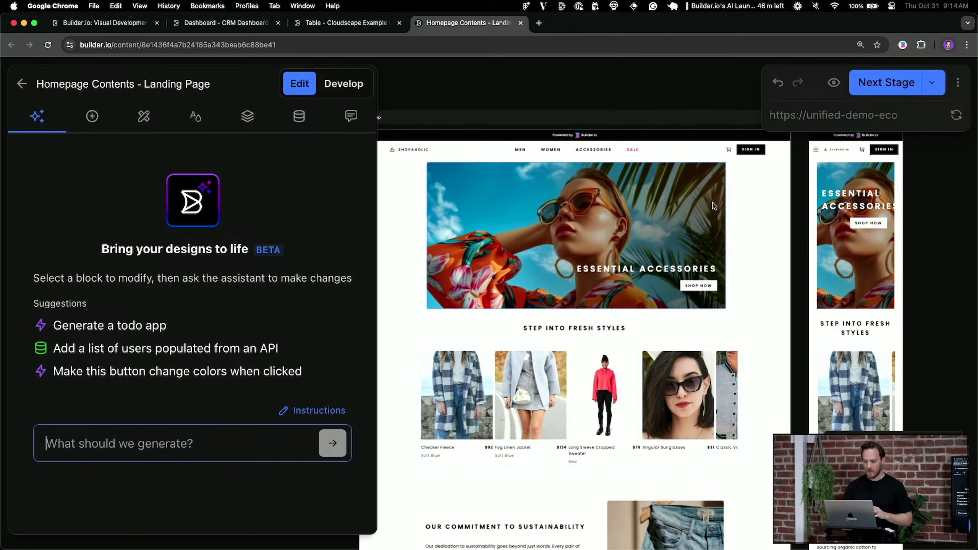
left_click_drag(793, 228, 654, 381)
scroll(653, 381, "down", 4)
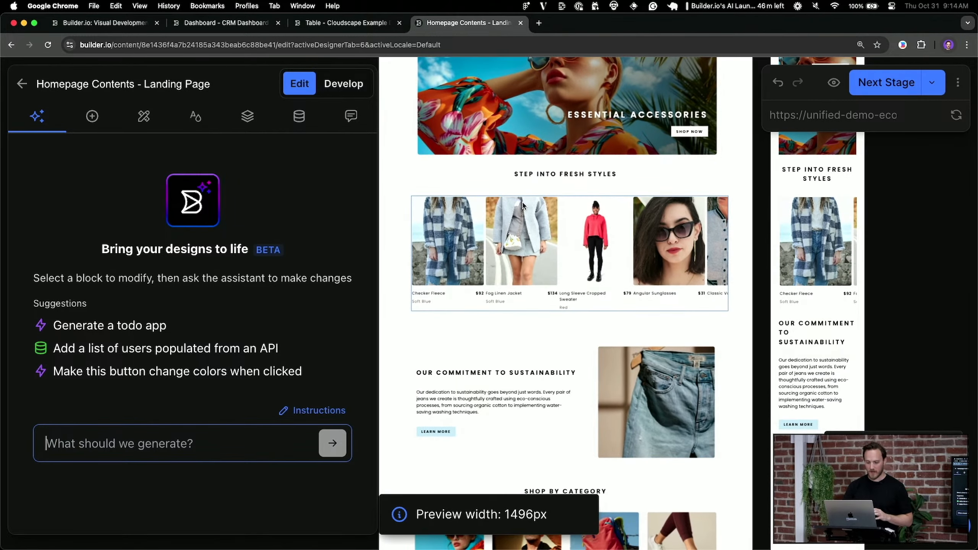
scroll(635, 362, "down", 2)
scroll(615, 345, "down", 5)
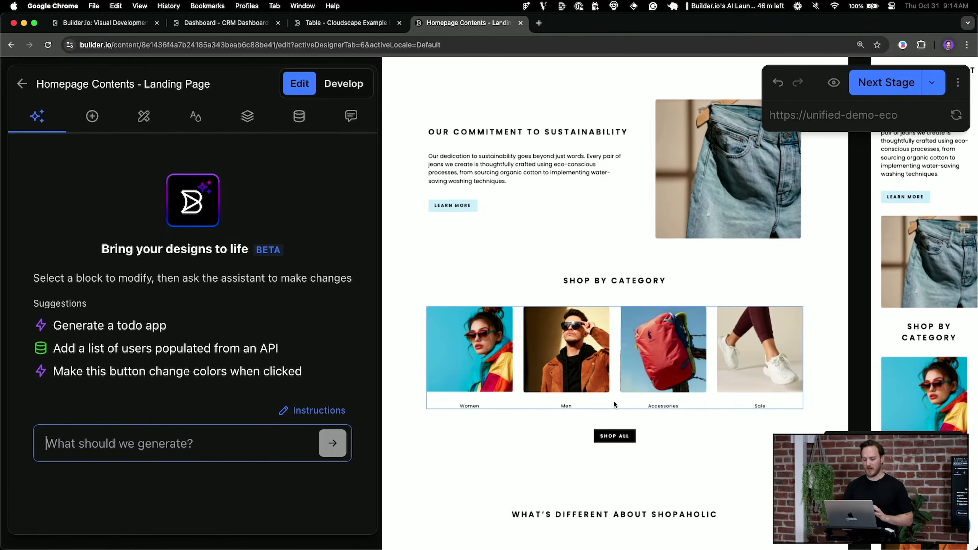
left_click(615, 404)
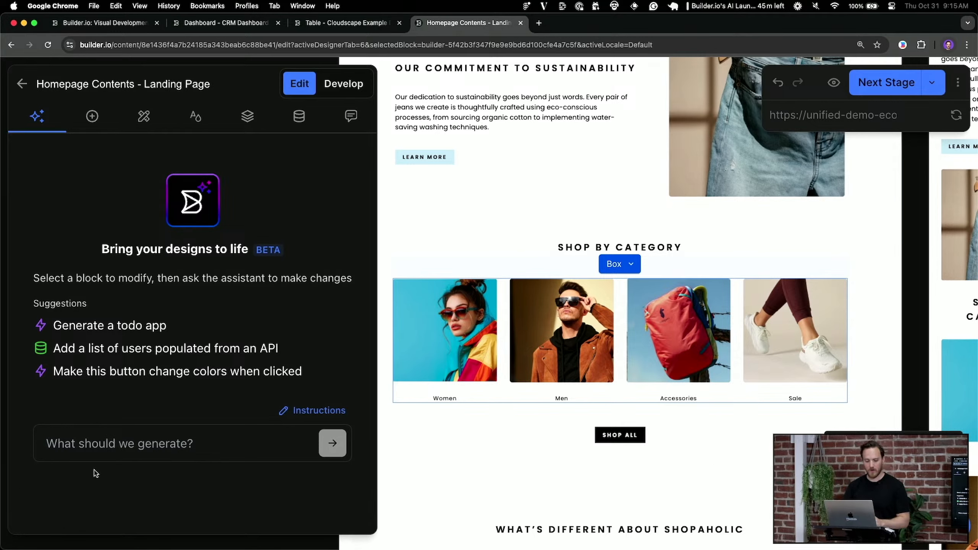
Ask the AI to make the category grid 3x3 on desktop, 2x2 on tablet, 1x1 on mobile
left_click(112, 451)
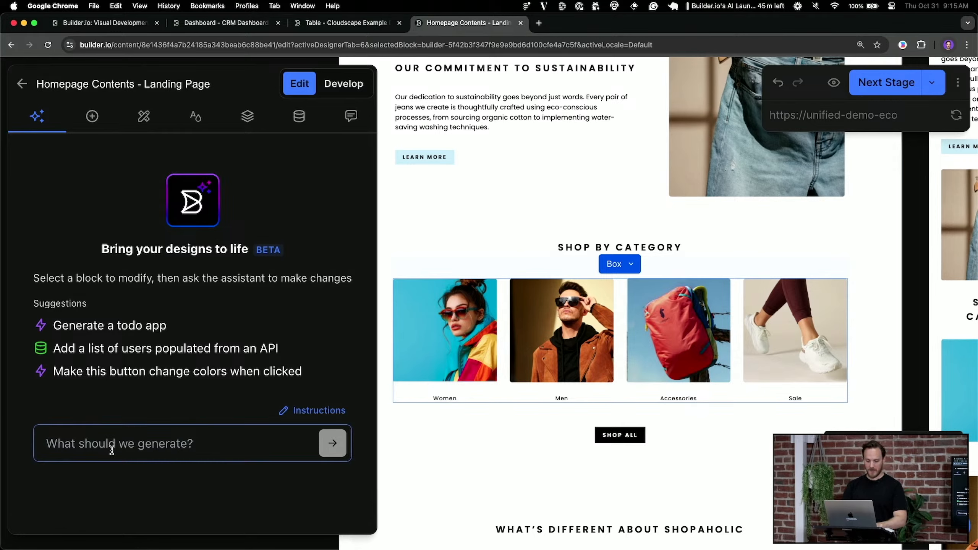
type("make this a 3x")
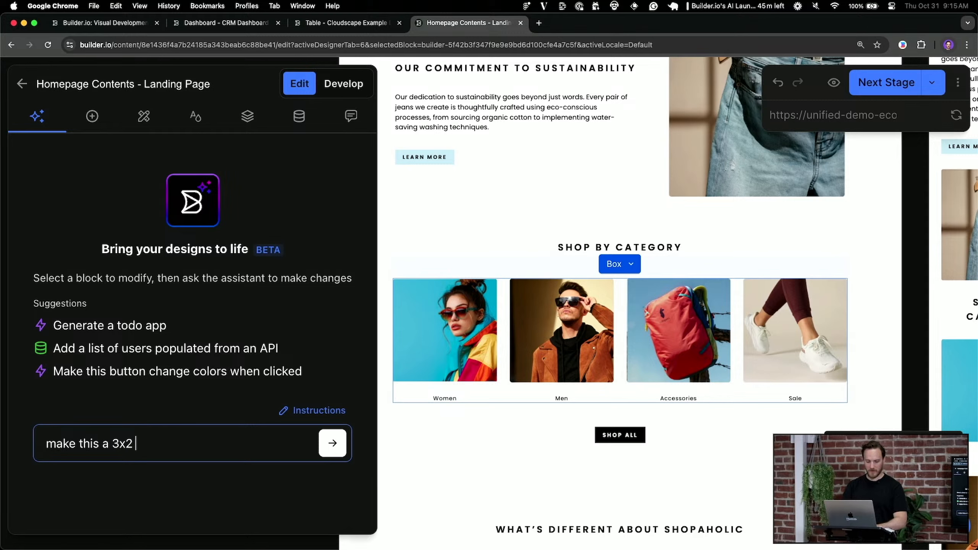
type("3 on desktiop, ")
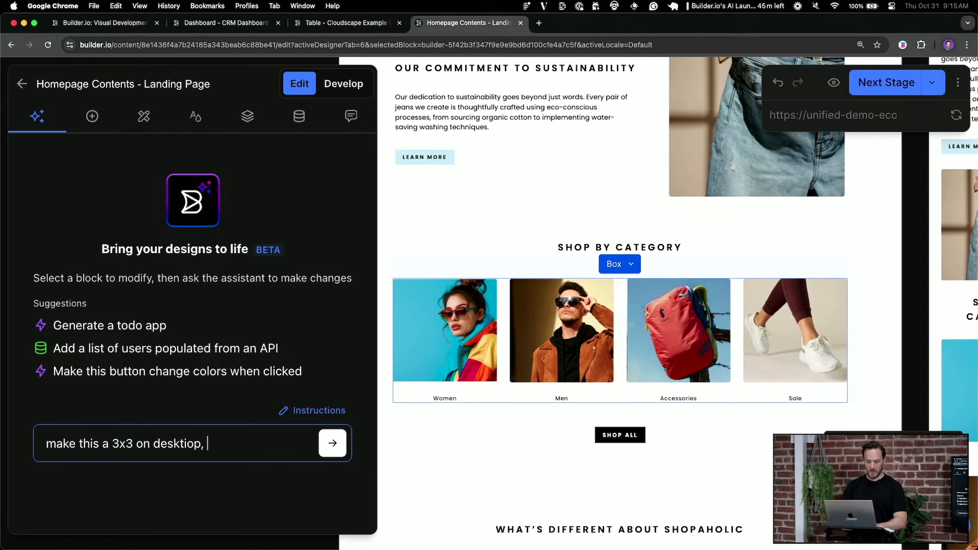
type("2x2 on tablet, ")
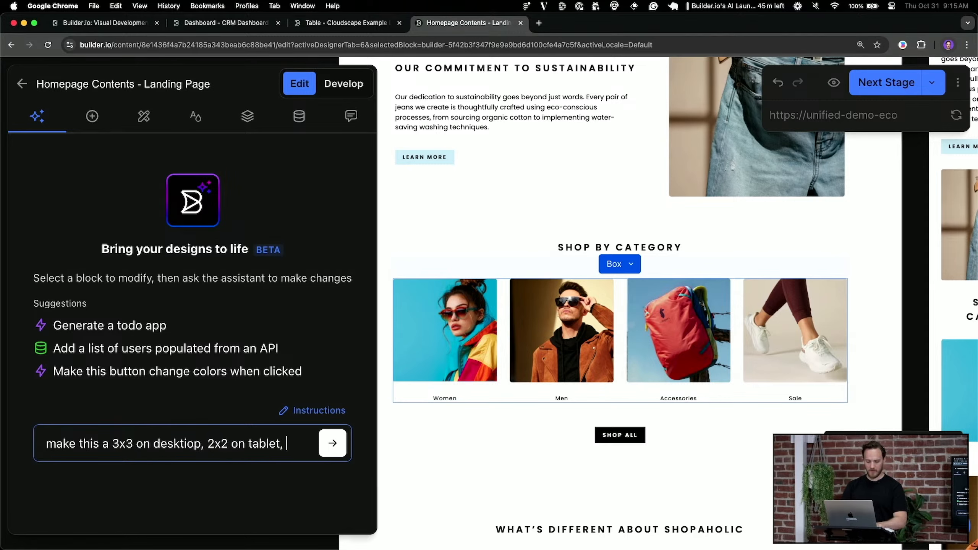
type("2x")
key("BackSpace")
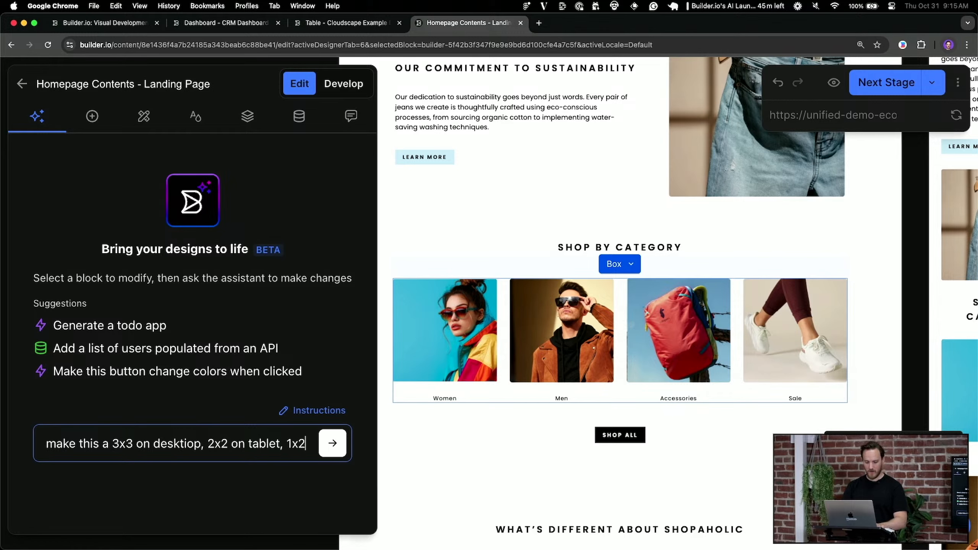
type("x1 on mobile")
key("Return")
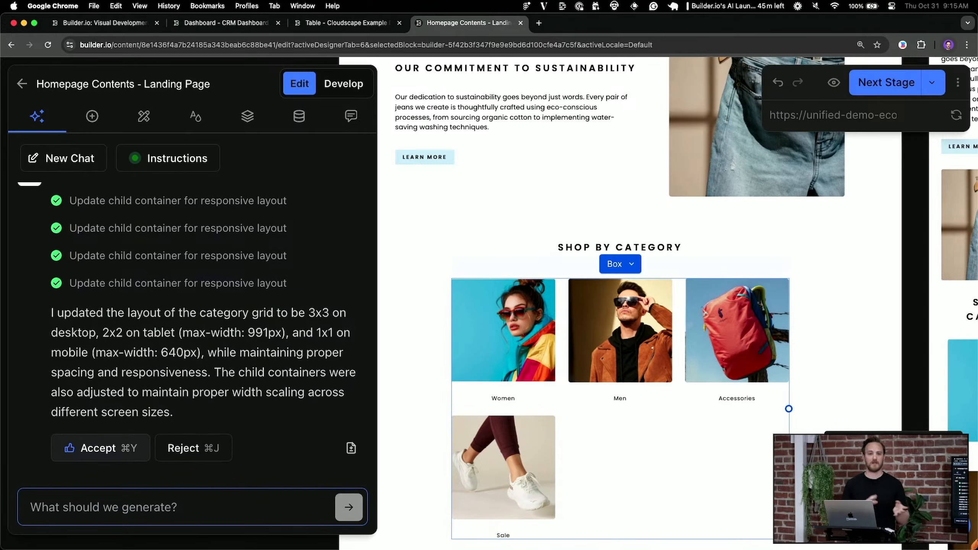
Open a Quick preview of the homepage
scroll(621, 309, "down", 2)
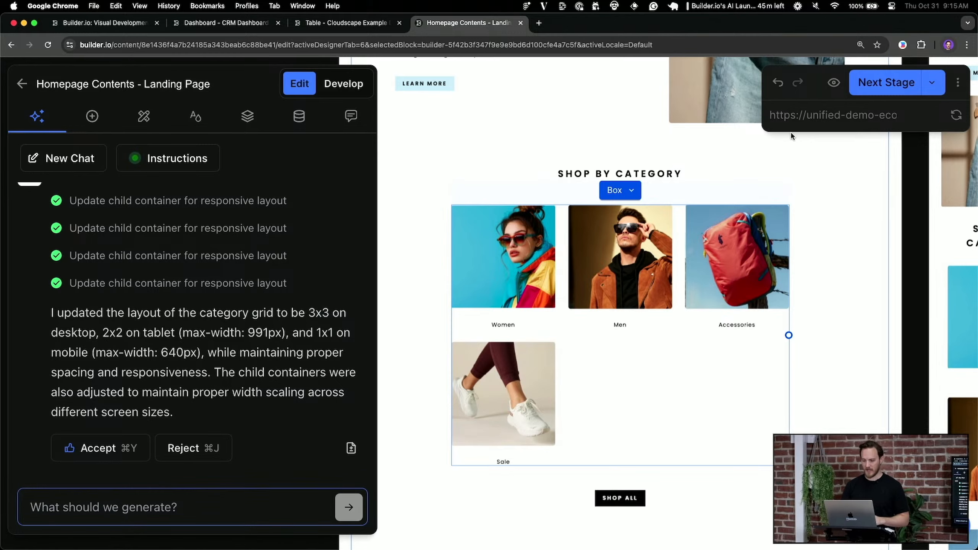
left_click(833, 84)
left_click(834, 124)
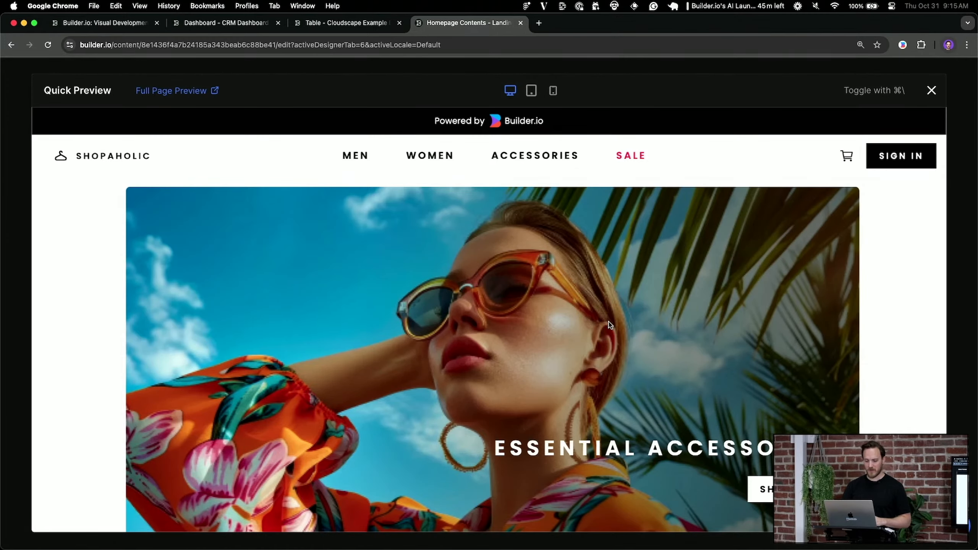
View the category grid at tablet width, then close the Quick preview
scroll(608, 325, "down", 10)
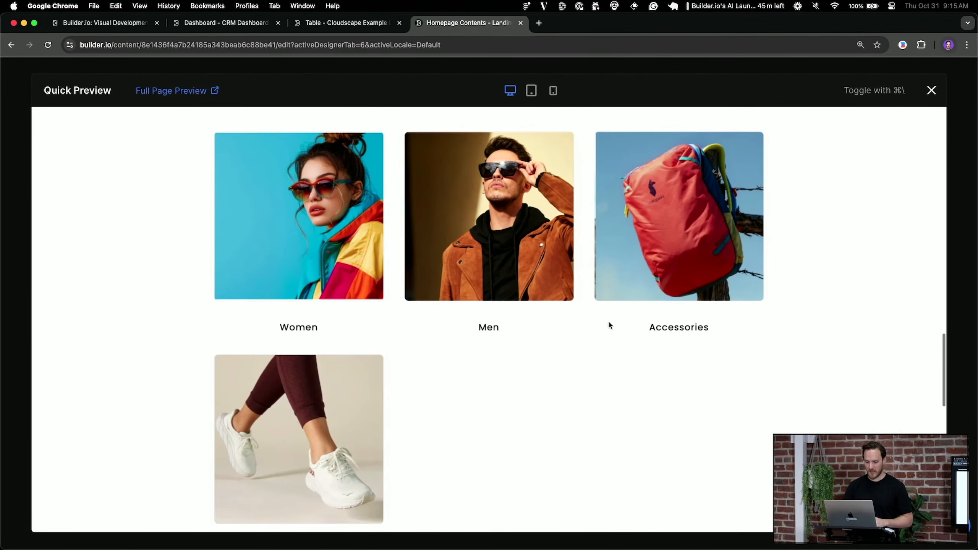
left_click(532, 91)
scroll(558, 220, "up", 3)
left_click(553, 91)
left_click(671, 91)
Select the Our Commitment to Sustainability section on the canvas
scroll(625, 363, "down", 8)
scroll(625, 363, "right", 4)
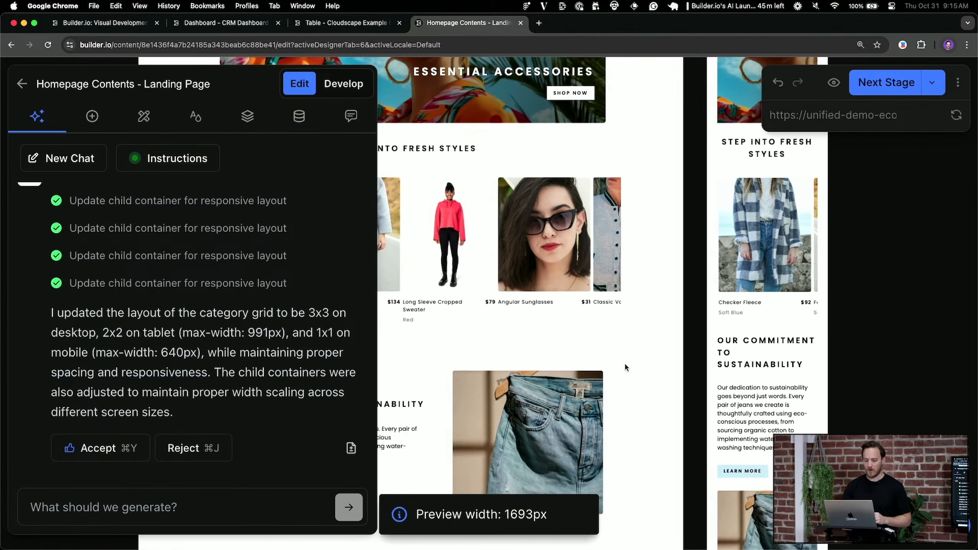
scroll(625, 363, "left", 4)
left_click(631, 351)
scroll(630, 349, "up", 2)
scroll(630, 349, "left", 2)
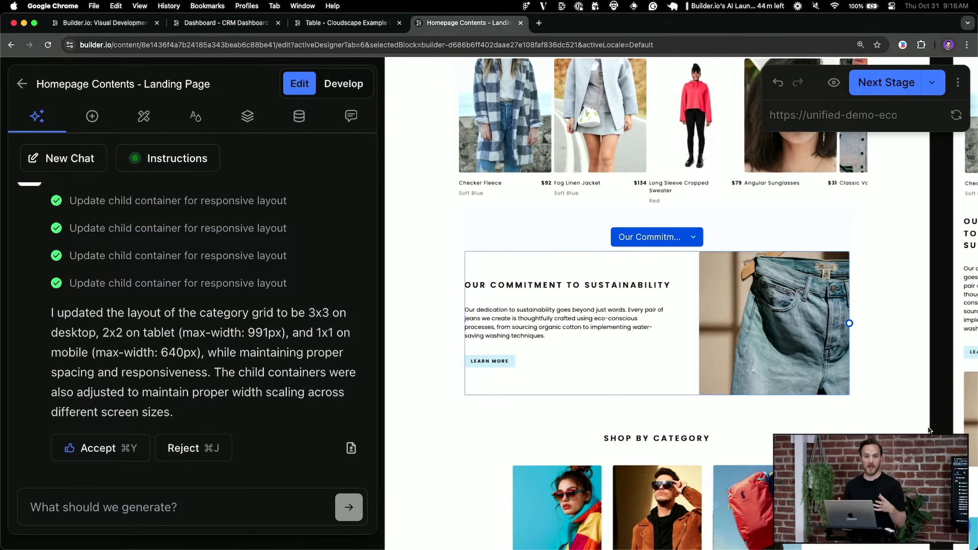
Personalize the sustainability section with Variant 1 targeting customerType returnCustomer
left_click(693, 237)
left_click(771, 365)
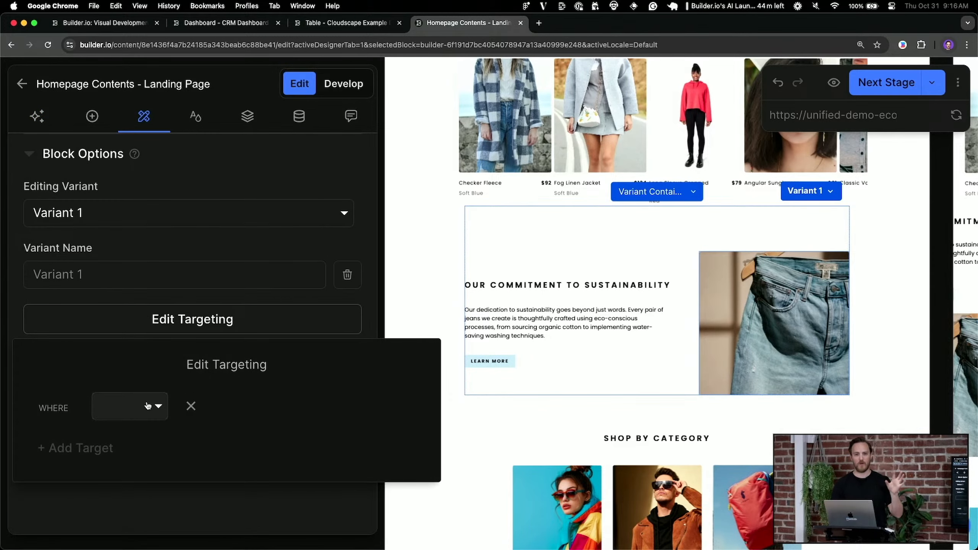
left_click(148, 406)
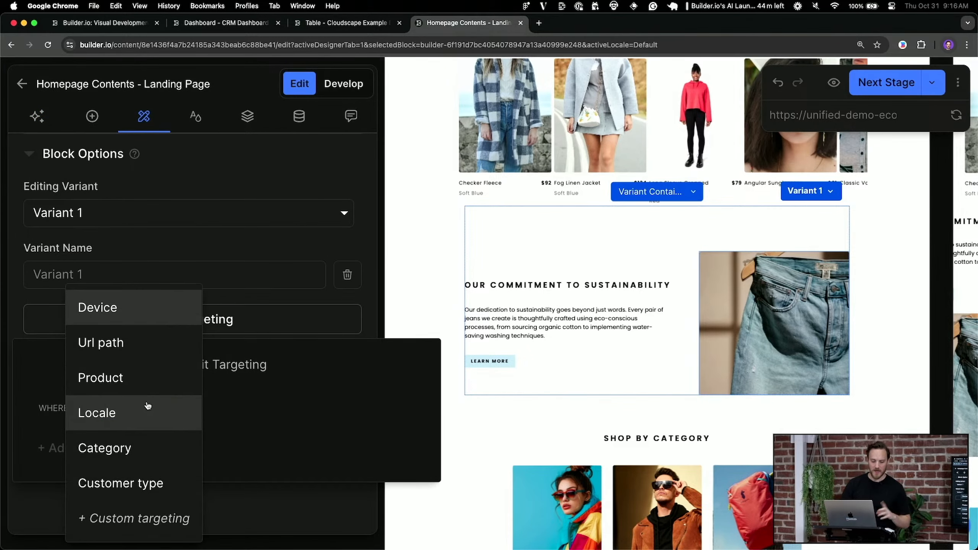
left_click(146, 490)
left_click(287, 407)
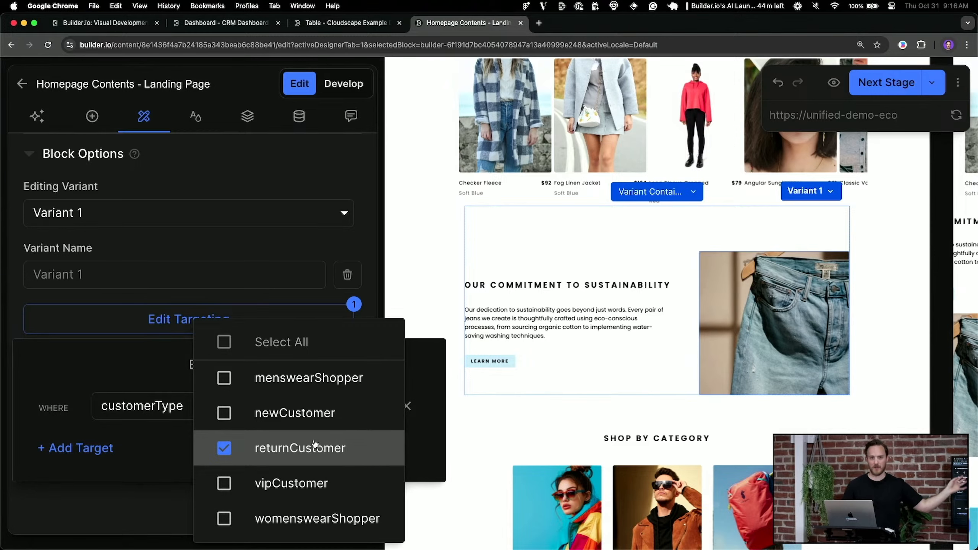
left_click(426, 358)
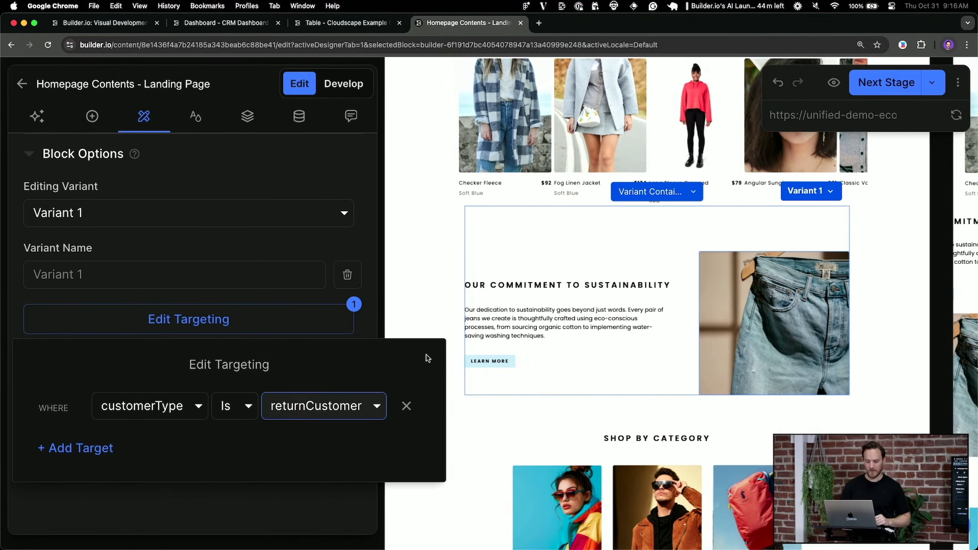
left_click(643, 365)
left_click(666, 368)
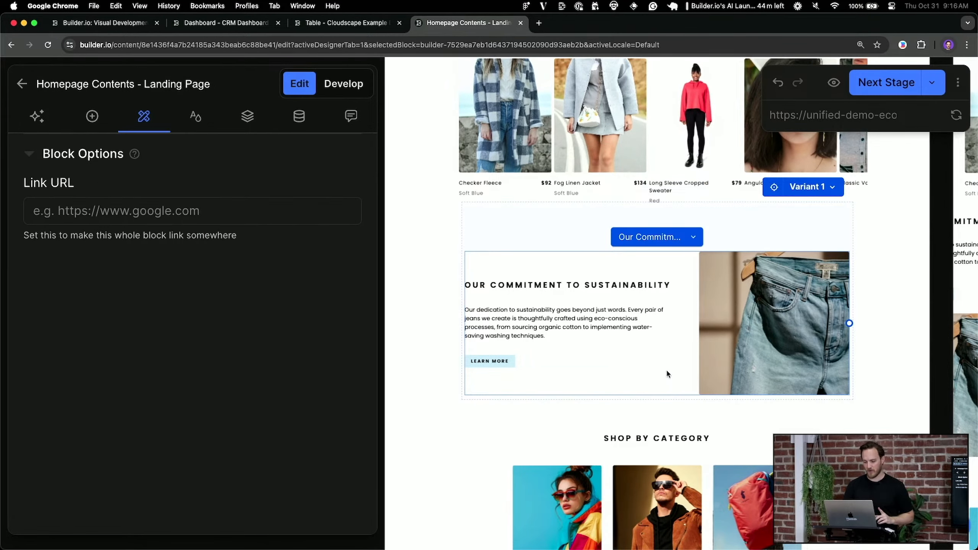
Ask the AI to duplicate the section with a flipped layout promoting the latest product to returning customers
left_click(37, 116)
left_click(142, 512)
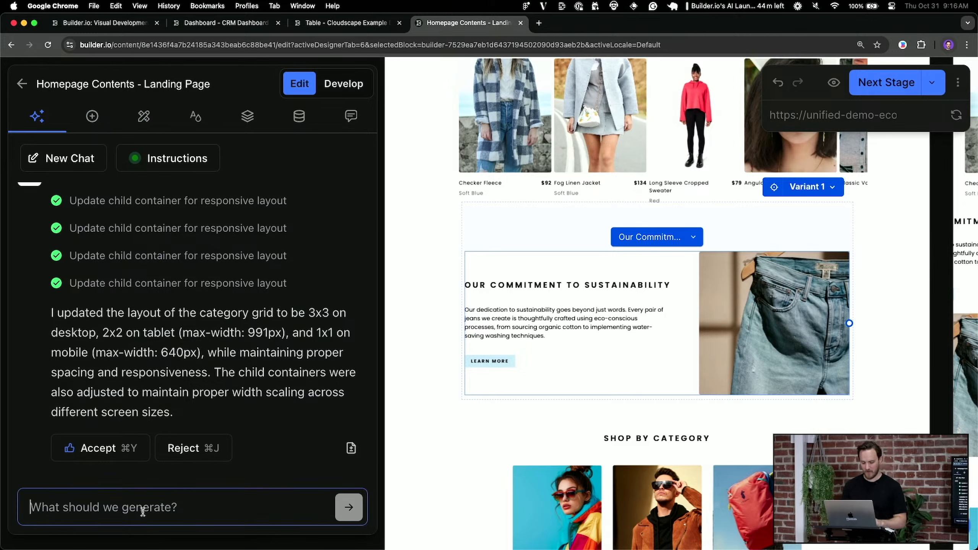
type("duplicate")
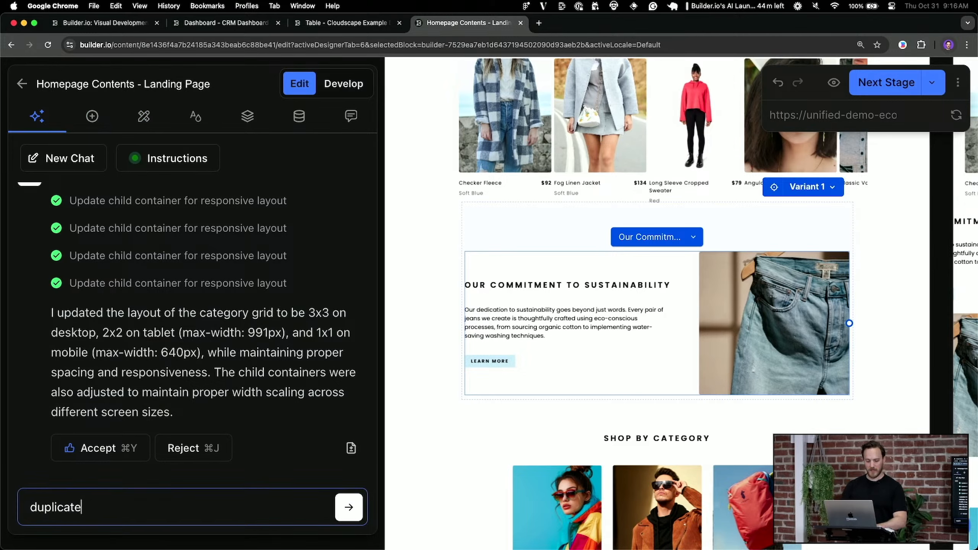
type(" this section with a flipped layout prommoting our latest product to our re")
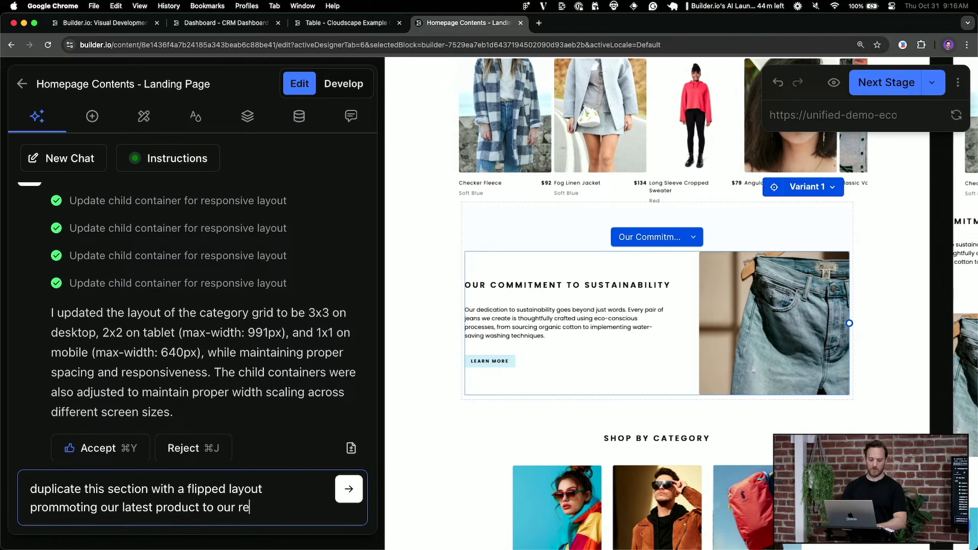
type("turn visitors")
key("Return")
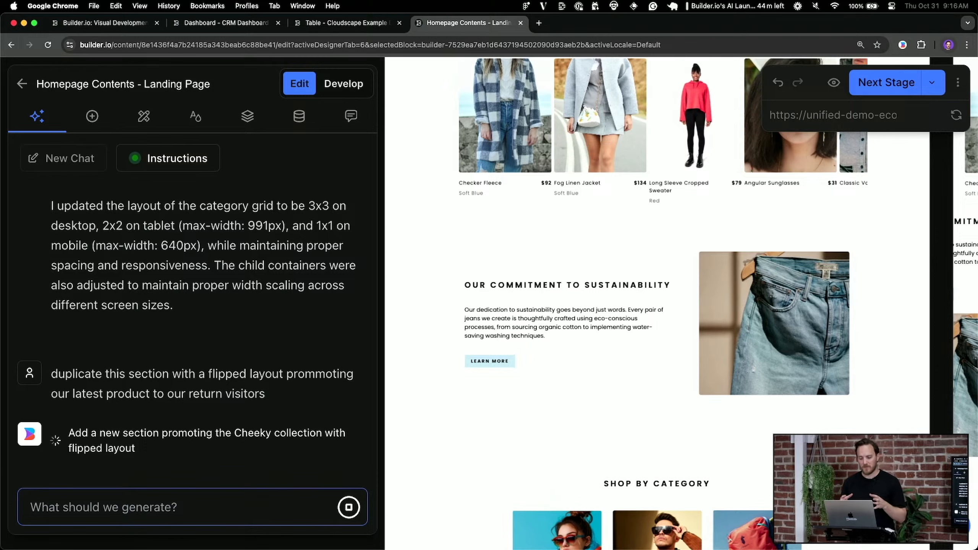
Review the new Cheeky Collection section and deselect the sustainability block
scroll(569, 413, "down", 3)
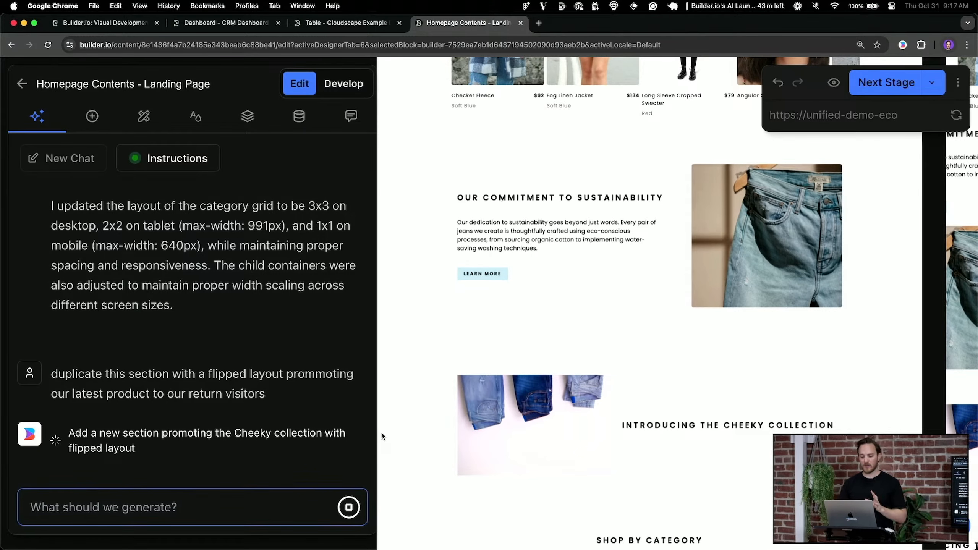
scroll(855, 222, "down", 3)
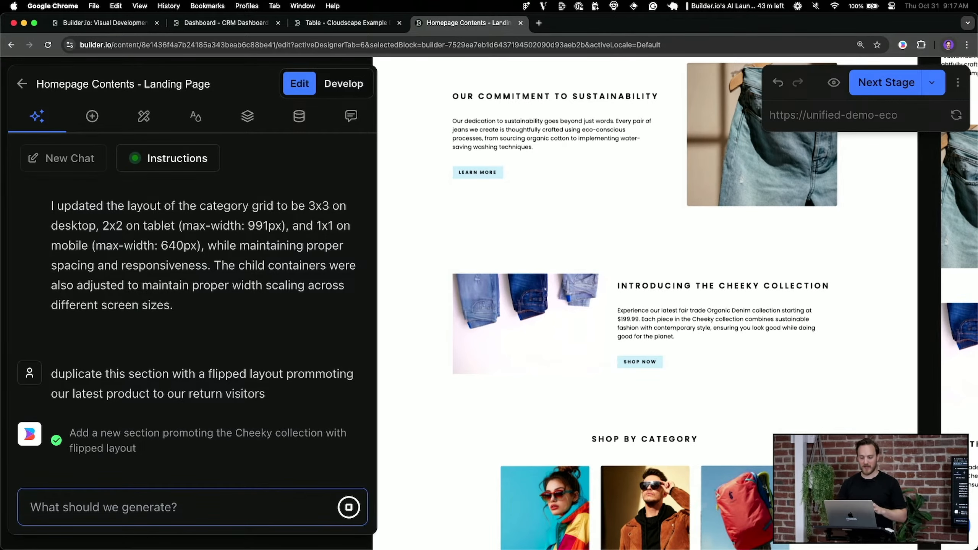
scroll(847, 401, "up", 2)
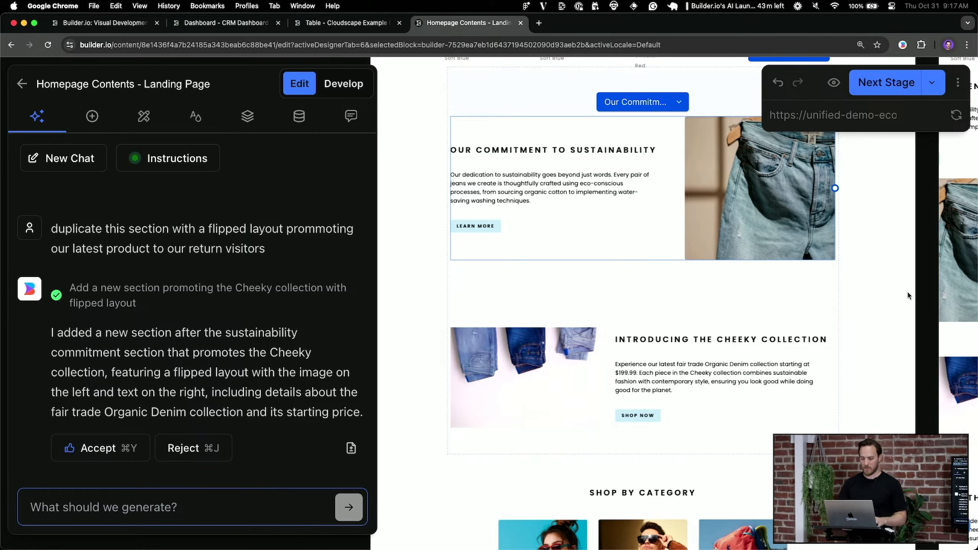
left_click(881, 297)
left_click(884, 93)
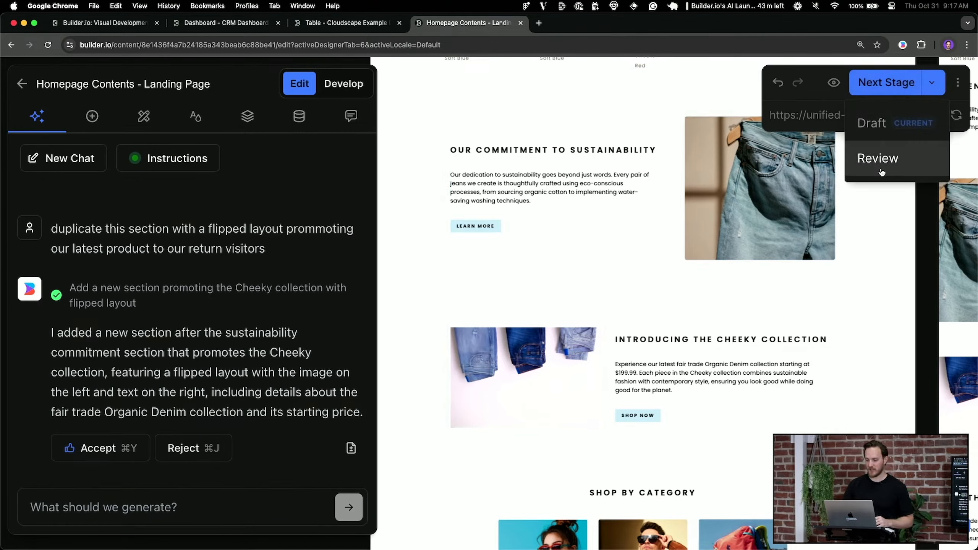
Set the homepage workflow stage to Review, then publish it
left_click(881, 169)
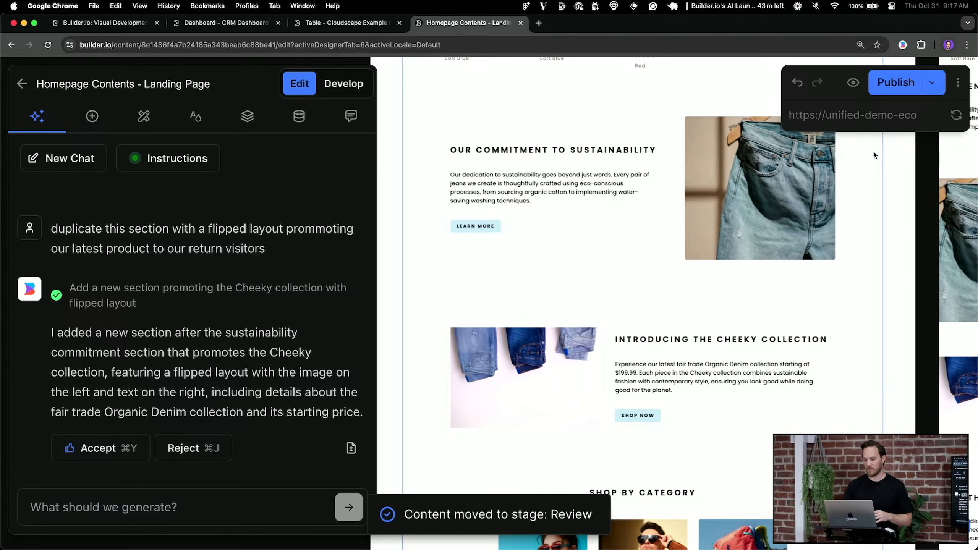
left_click(905, 82)
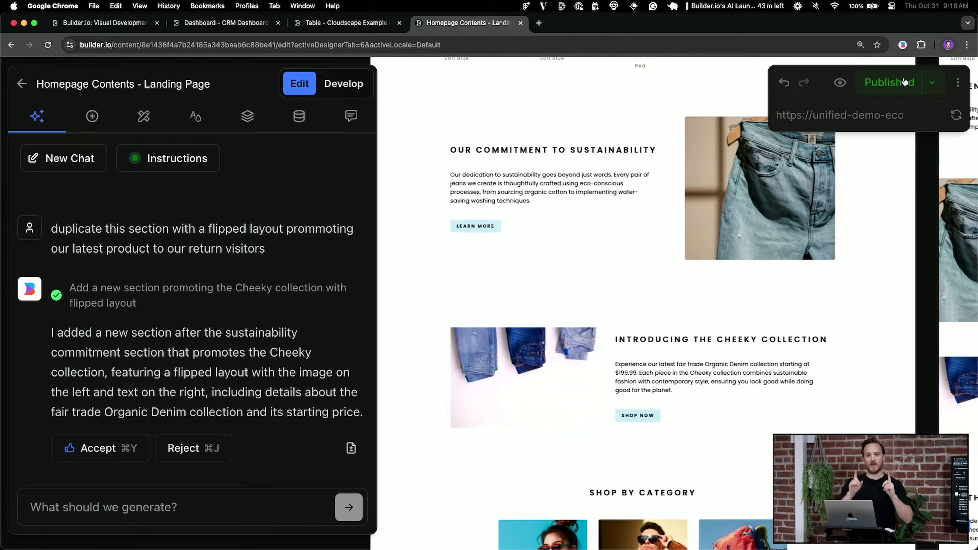
Launch Figma, go to the eCommerce Website file, and select Group 115 (Browse The Range)
key("super+space")
type("fi")
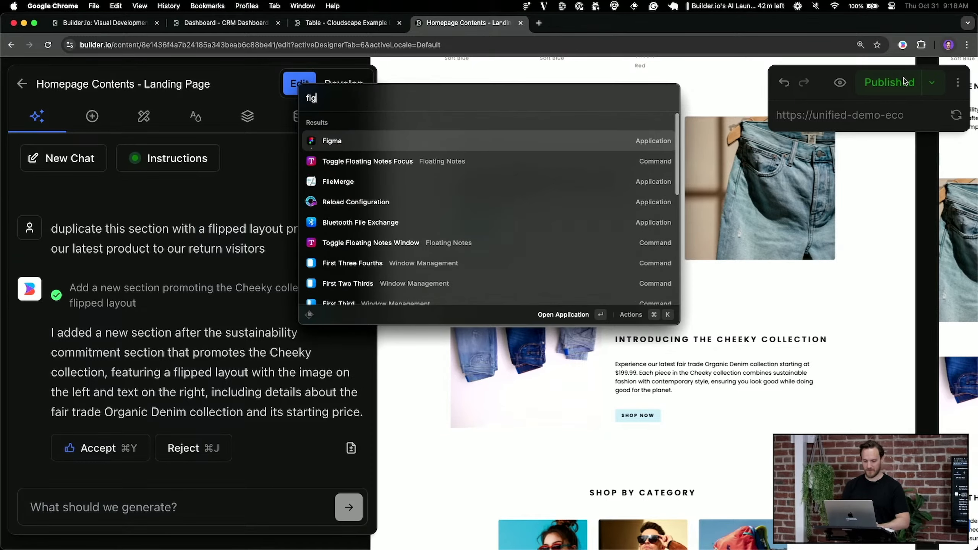
key("Return")
left_click(431, 22)
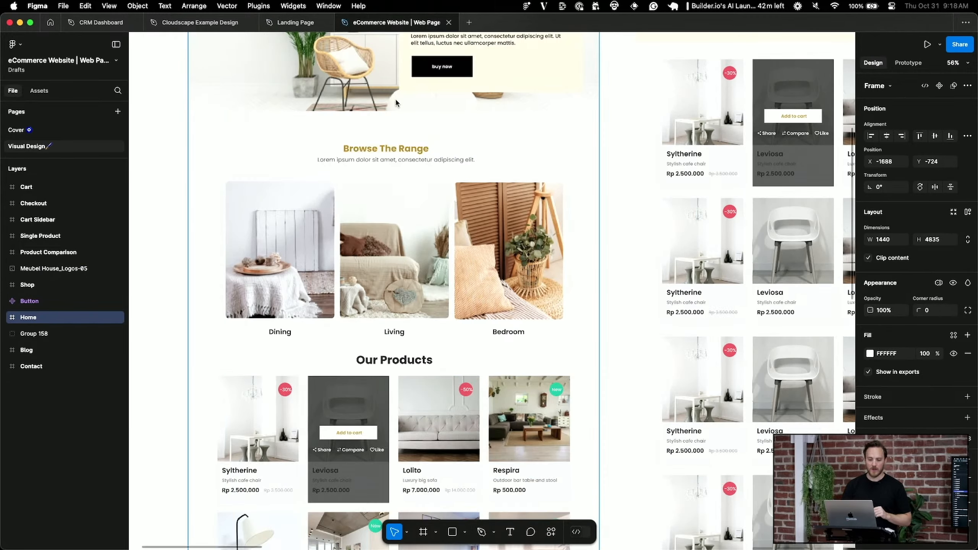
left_click(501, 294)
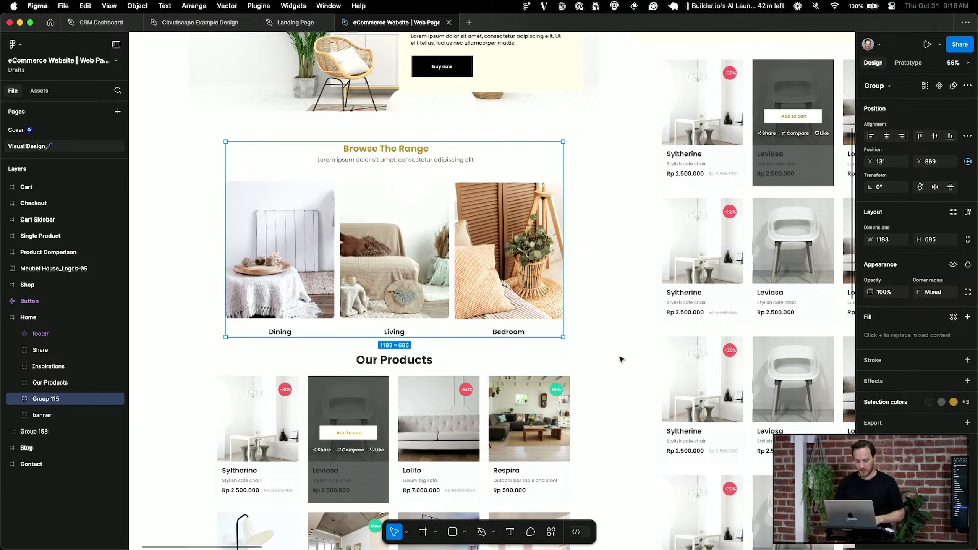
Run the Builder.io plugin on the Browse The Range group and export it to code
key("super+slash")
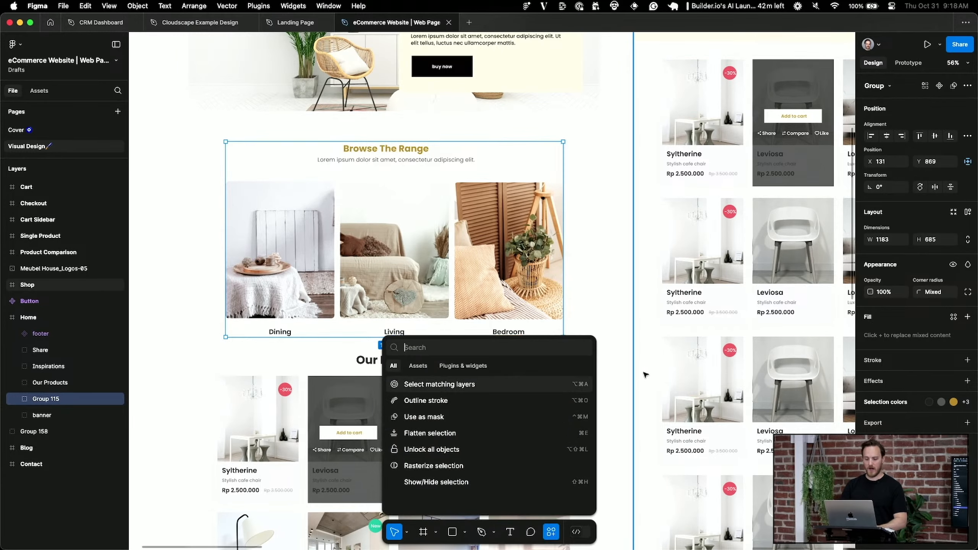
type("builder")
key("Return")
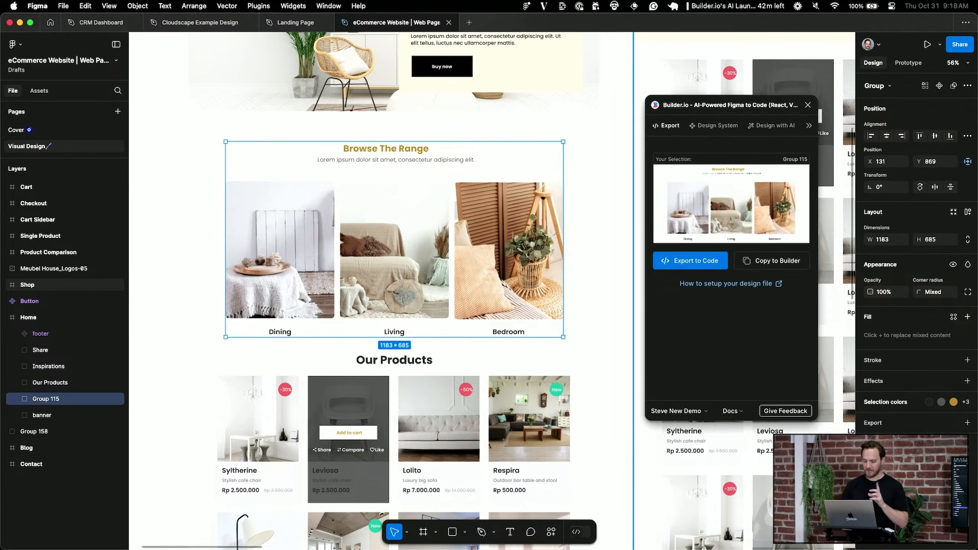
left_click(697, 260)
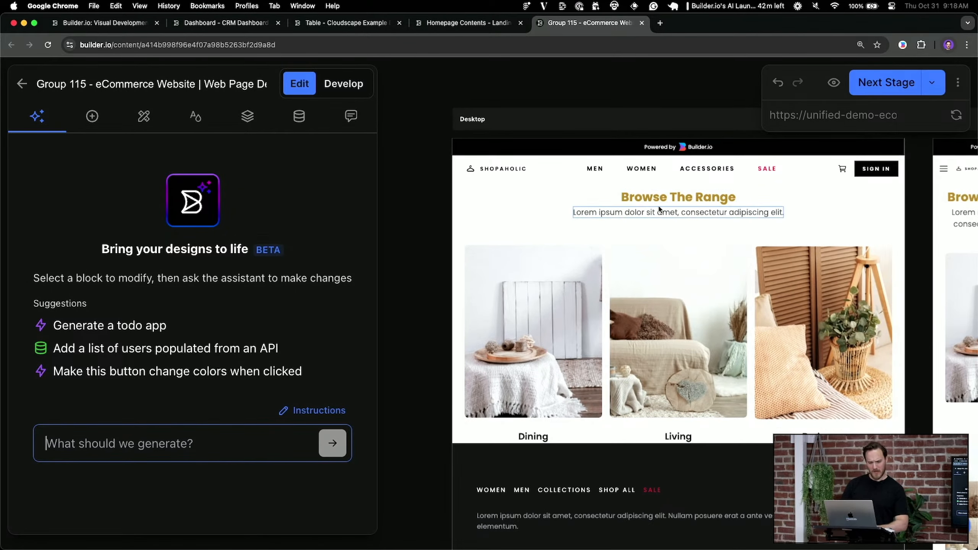
Back in Figma, switch the plugin space to Code Sync and export the group again
key("super+Tab")
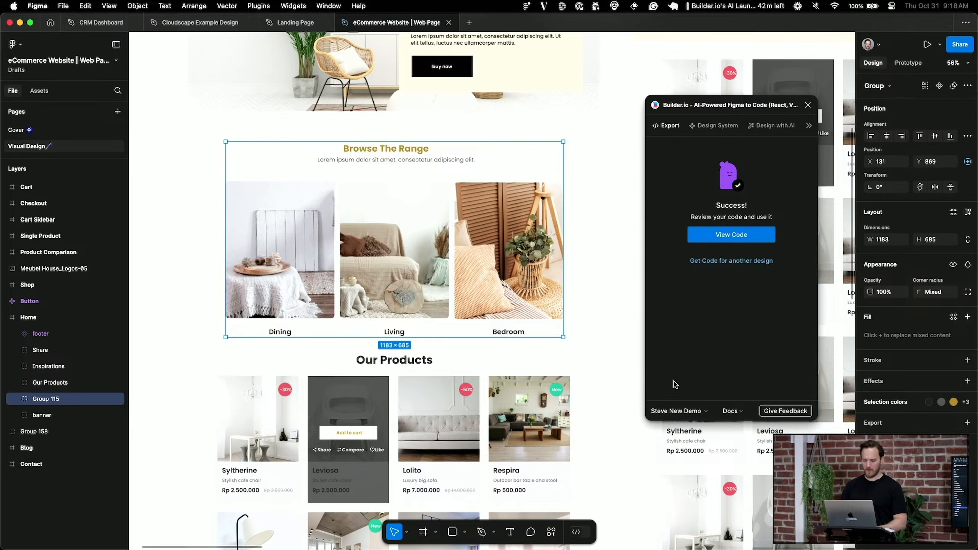
left_click(679, 416)
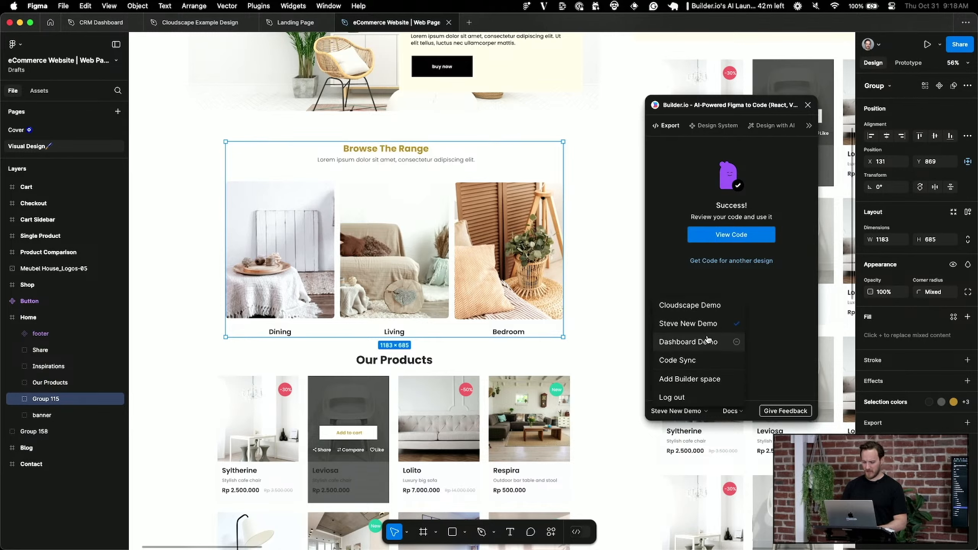
left_click(687, 361)
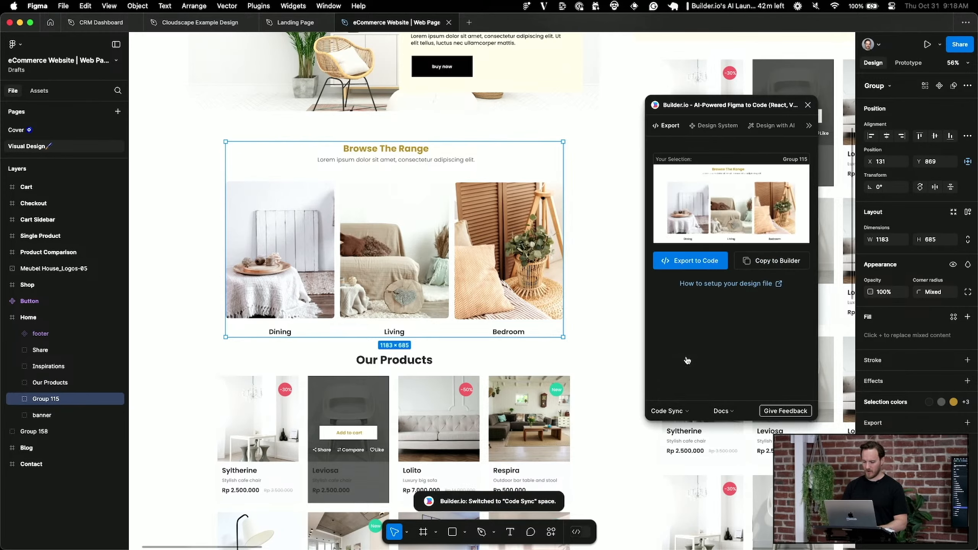
left_click(688, 263)
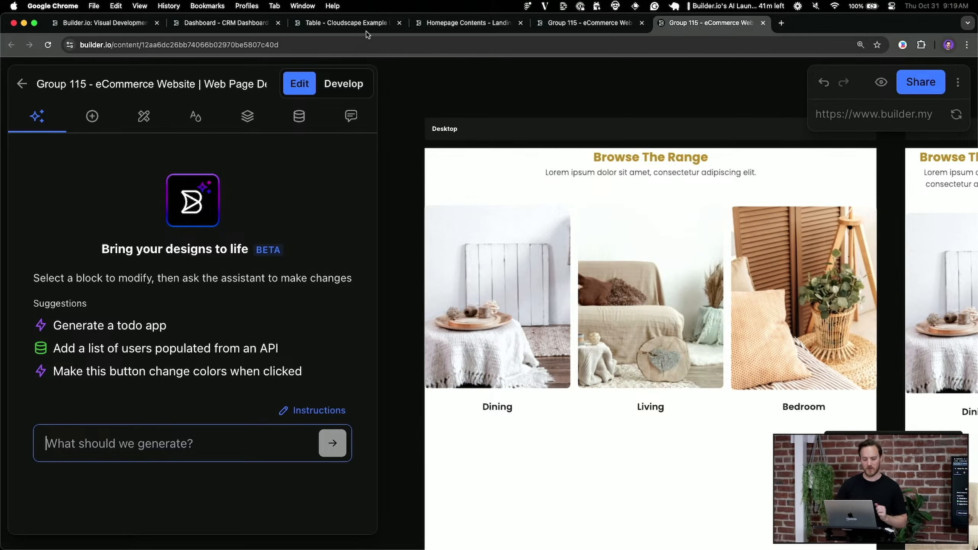
Generate the BrowseRange React code with Vitest tests and copy its npx sync command for Cursor
left_click(345, 82)
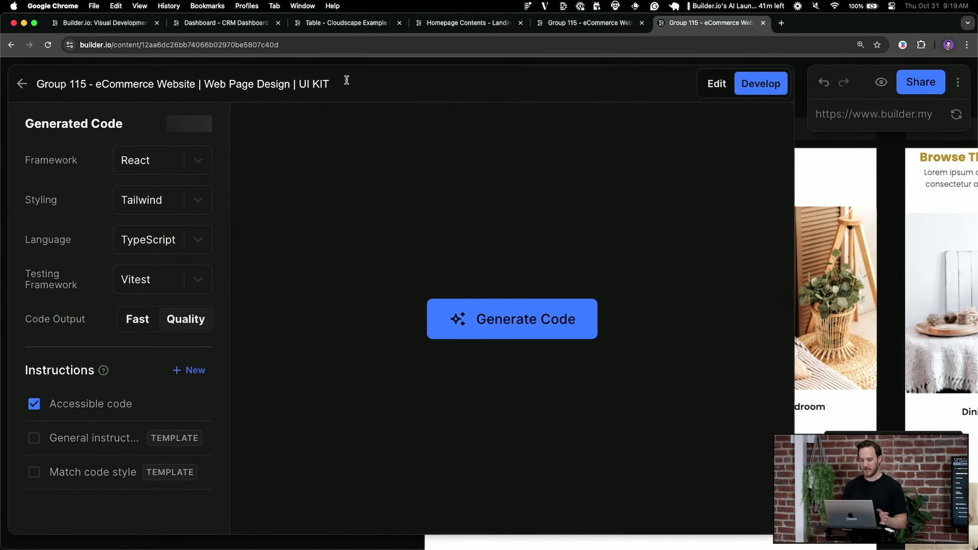
left_click(508, 318)
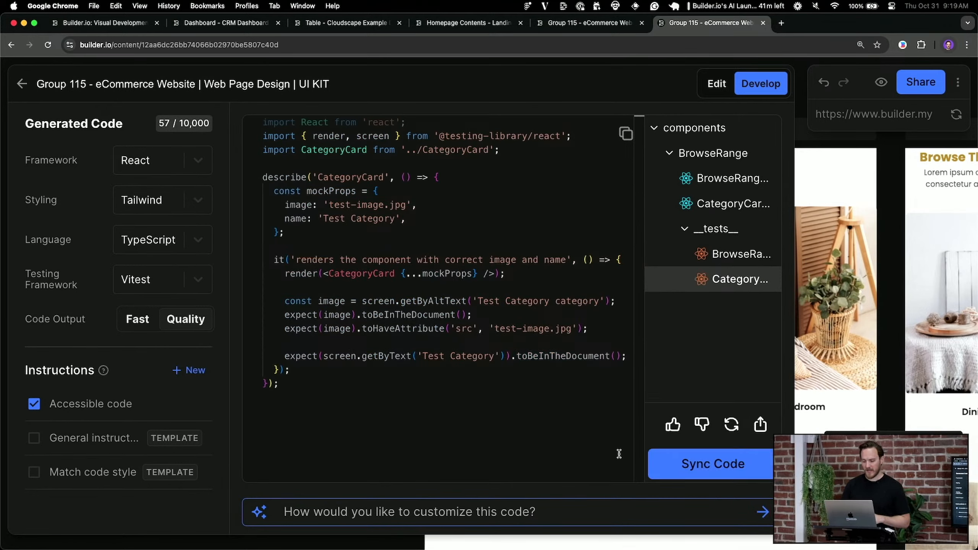
left_click(721, 464)
left_click(932, 425)
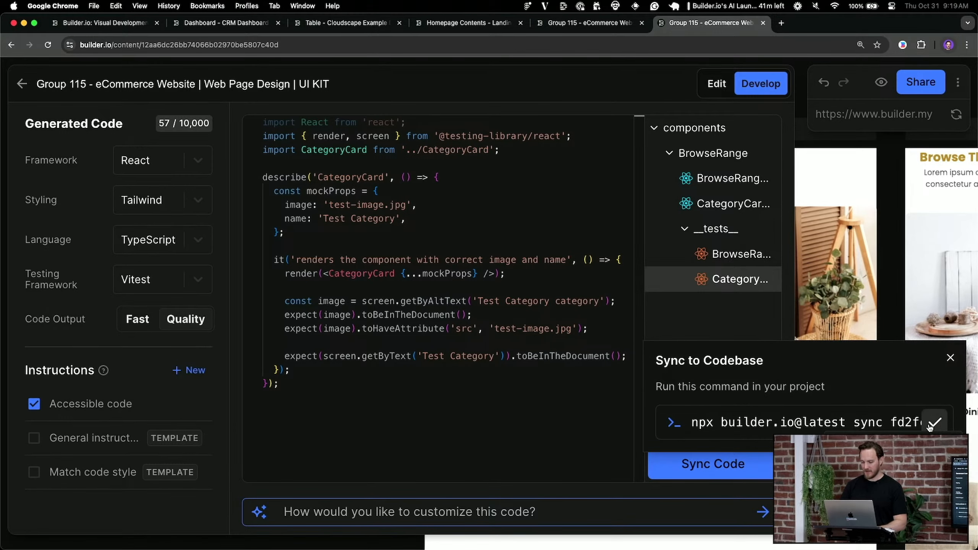
key("super+Tab")
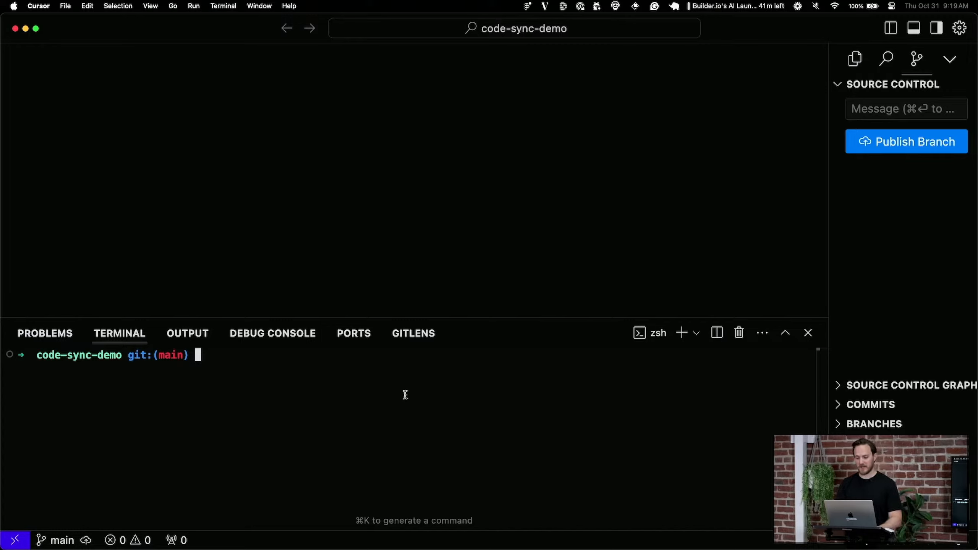
Run the pasted npx sync command, writing the generated files into ./components/
key("super+v")
key("Return")
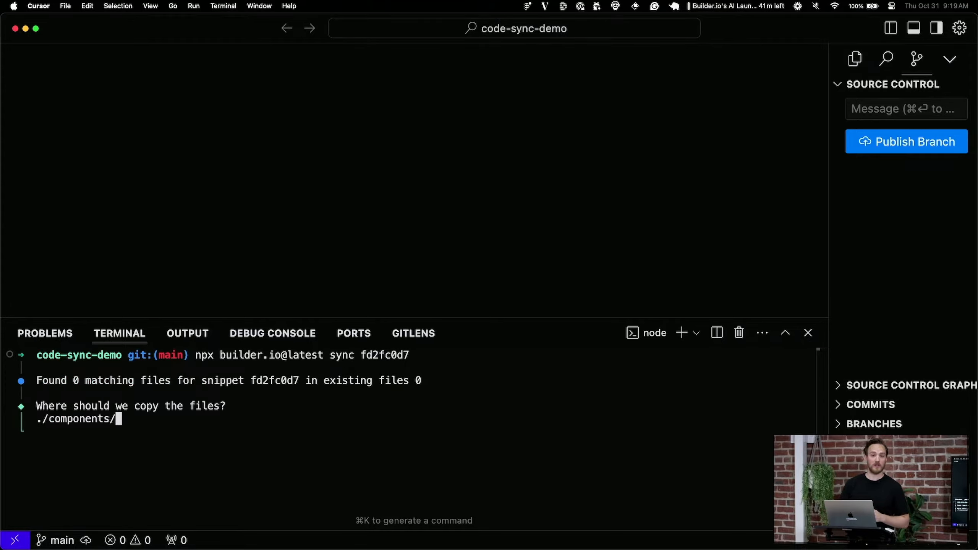
key("Return")
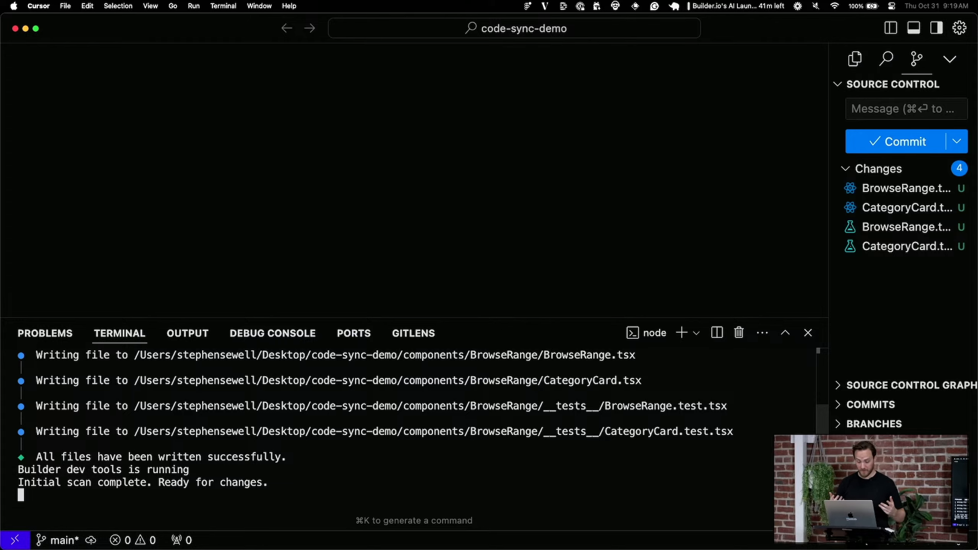
Review the new CategoryCard, BrowseRange and test file diffs in Source Control
left_click(867, 249)
left_click(884, 227)
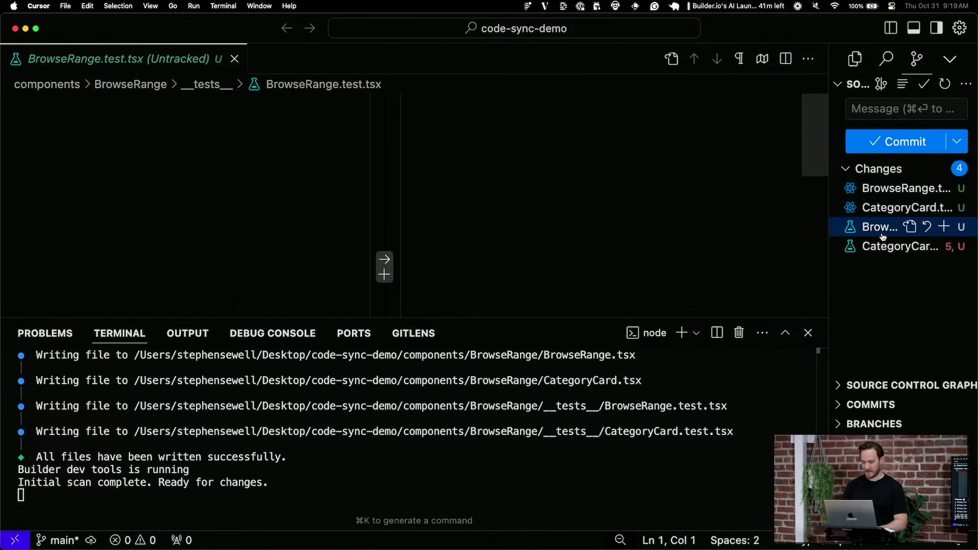
left_click(882, 208)
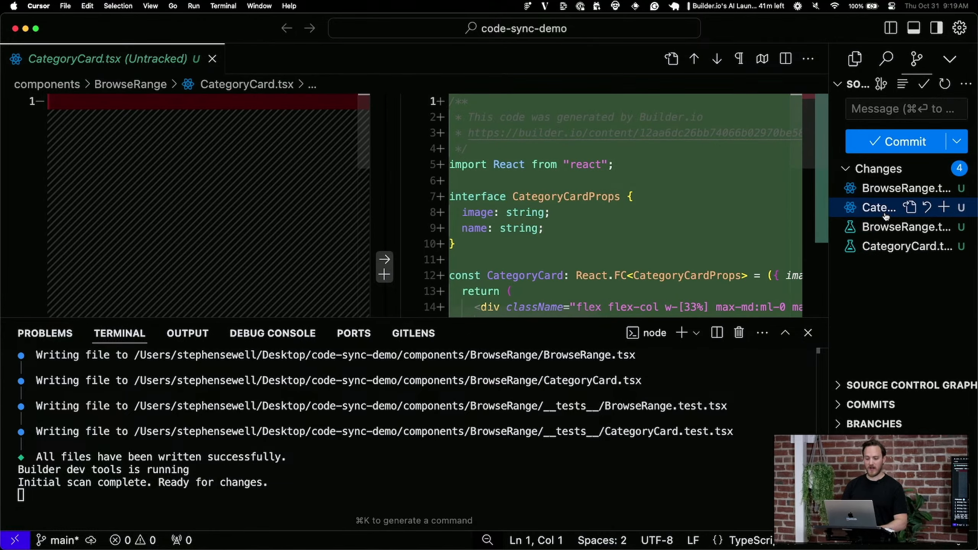
left_click(887, 195)
scroll(669, 233, "down", 10)
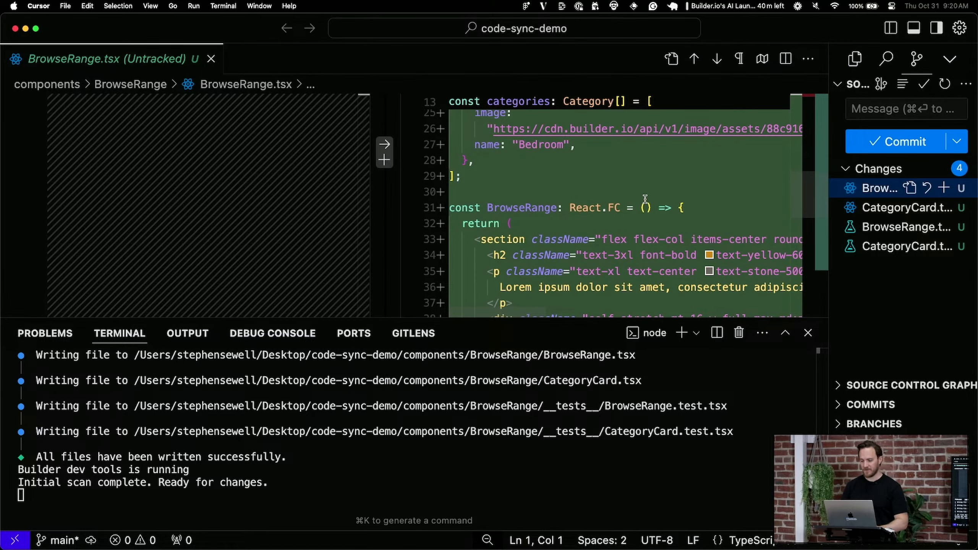
key("super+w")
Open CategoryCard.tsx with the file search
key("super+p")
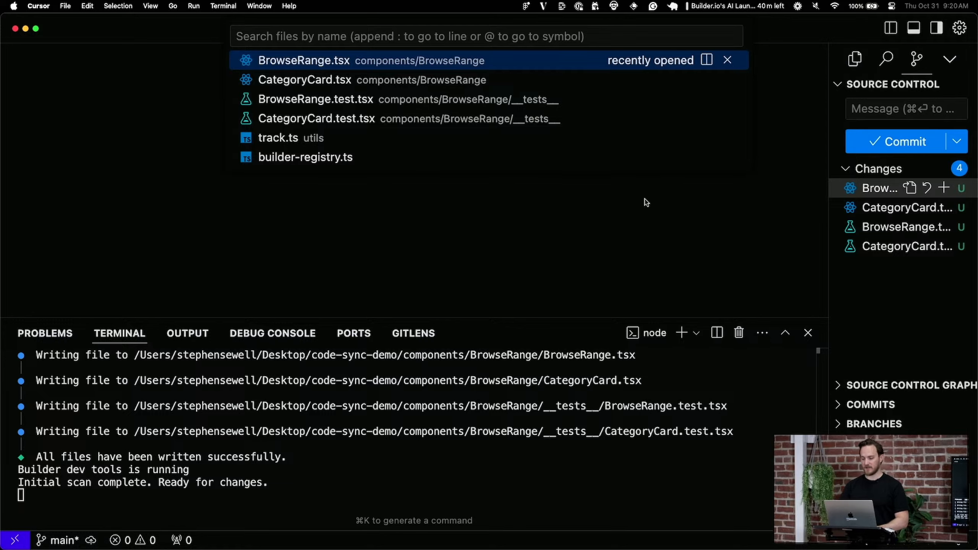
type("cate")
key("Return")
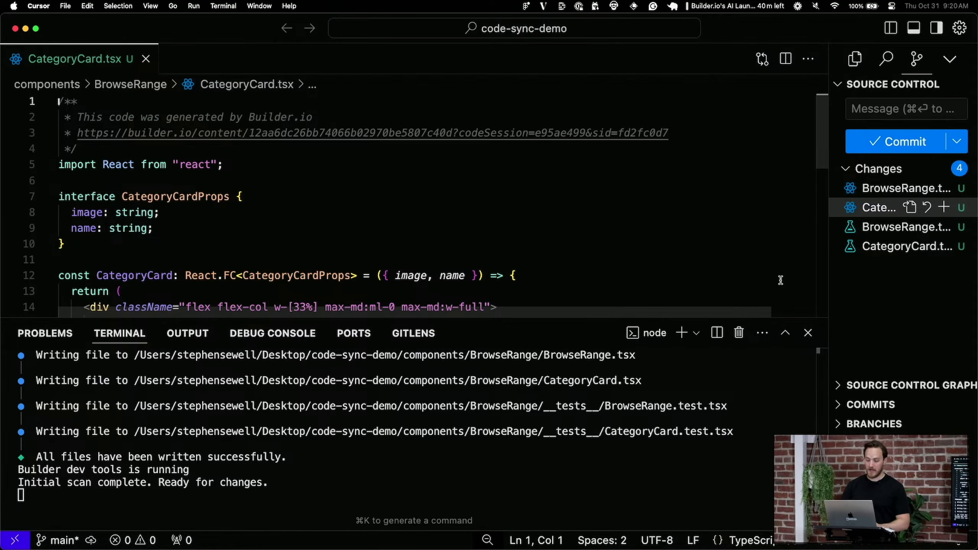
Wrap the card's img element in a new <button> element in CategoryCard.tsx
left_click(808, 333)
scroll(618, 304, "down", 3)
scroll(602, 385, "up", 2)
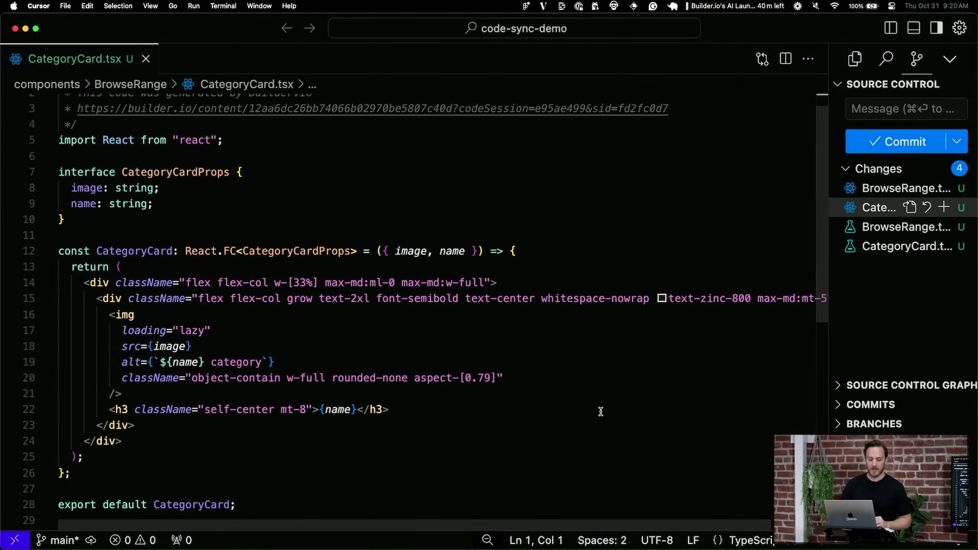
left_click(601, 411)
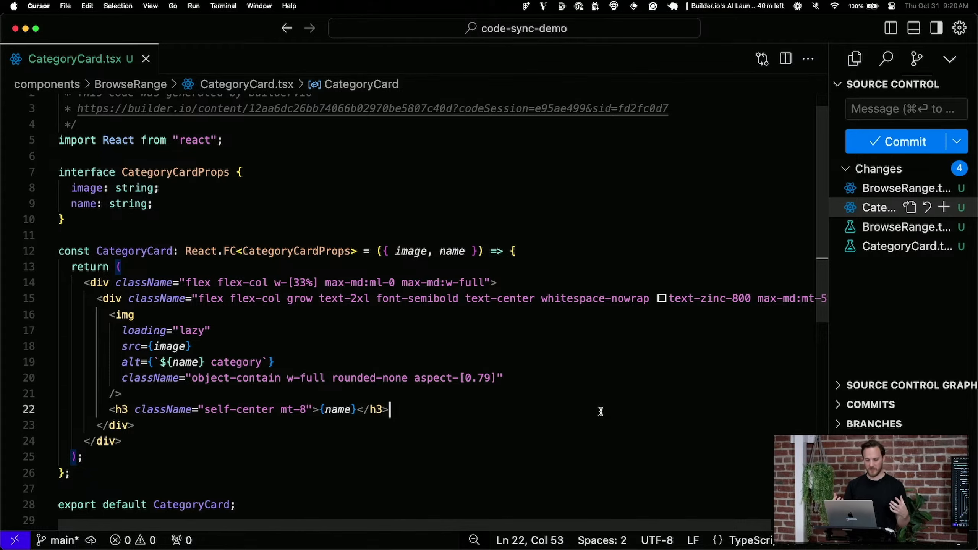
left_click(586, 304)
key("super+Right")
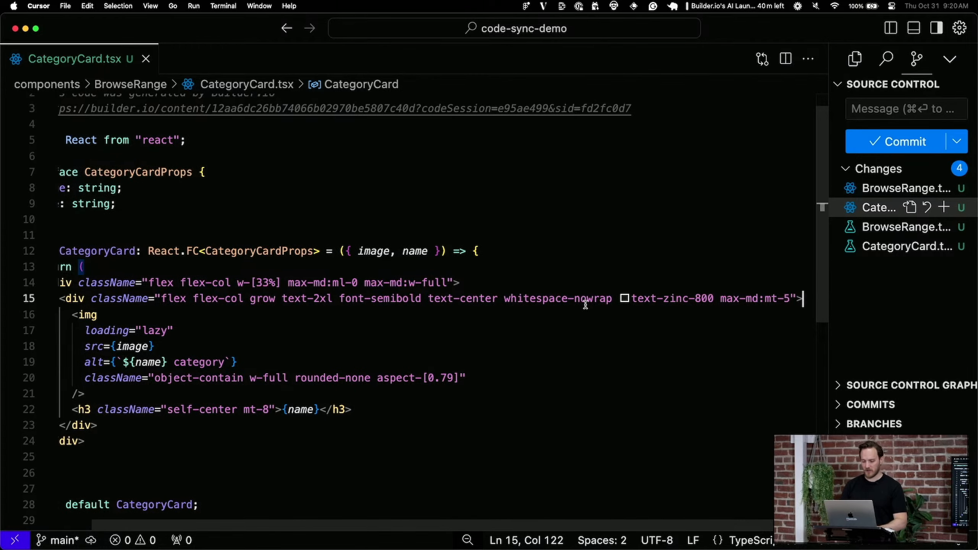
key("Return")
type("<button<")
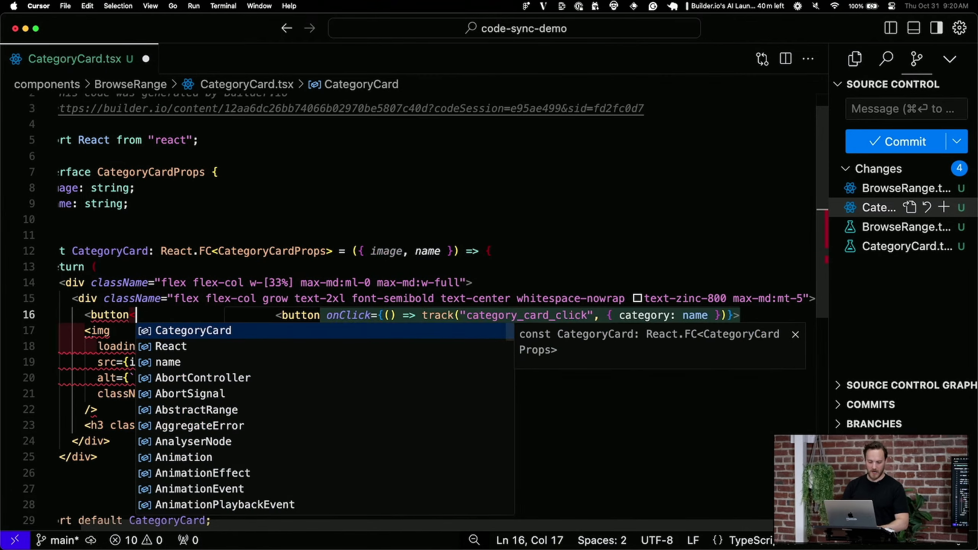
key("BackSpace")
type("on")
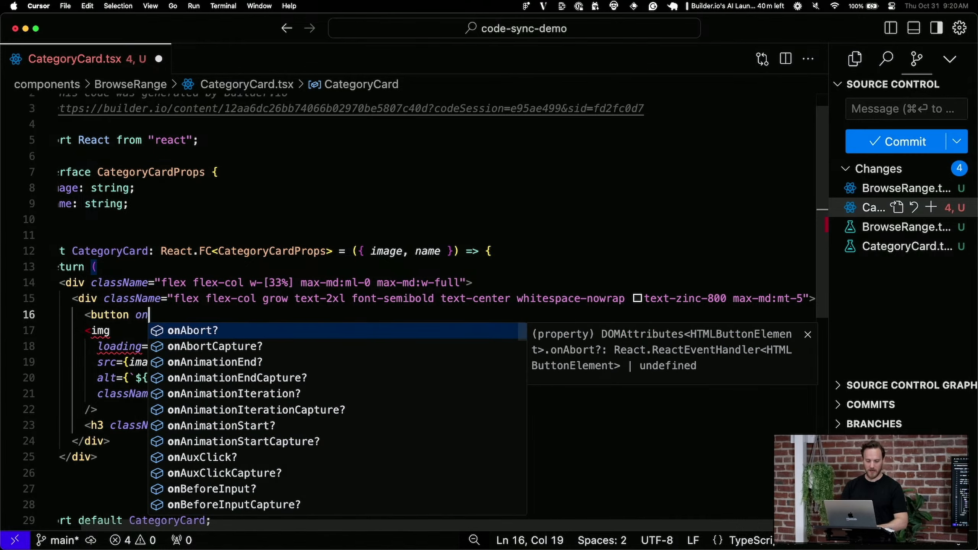
key("Escape")
key("BackSpace")
key("BackSpace")
key("BackSpace")
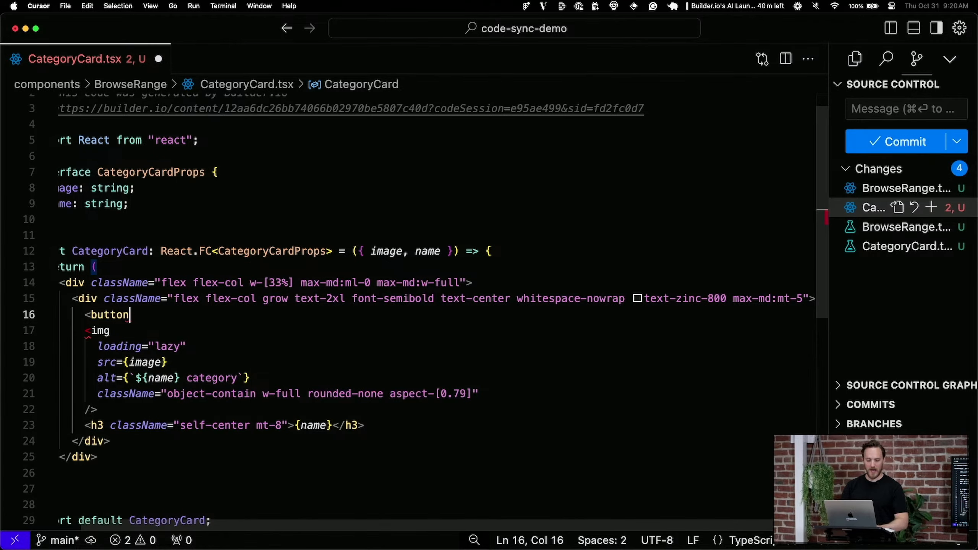
type(">")
key("shift+super+Right")
key("super+x")
key("Down")
key("Down")
key("Down")
key("Down")
key("Down")
key("Down")
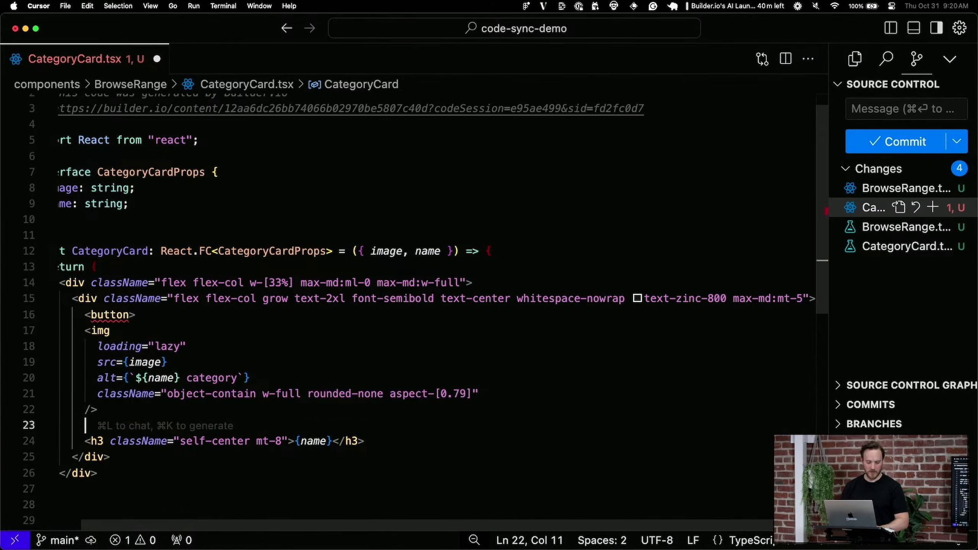
key("Tab")
Give the button an onClick tracking category_card_click, importing track from @/utils/track
left_click(132, 314)
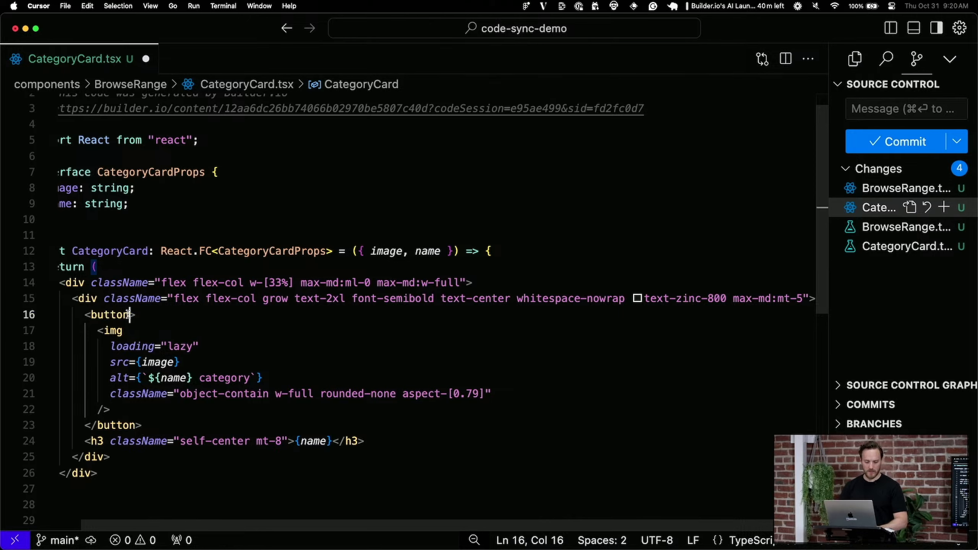
type("onClick={() => track(\"category_card_click\", { category: name")
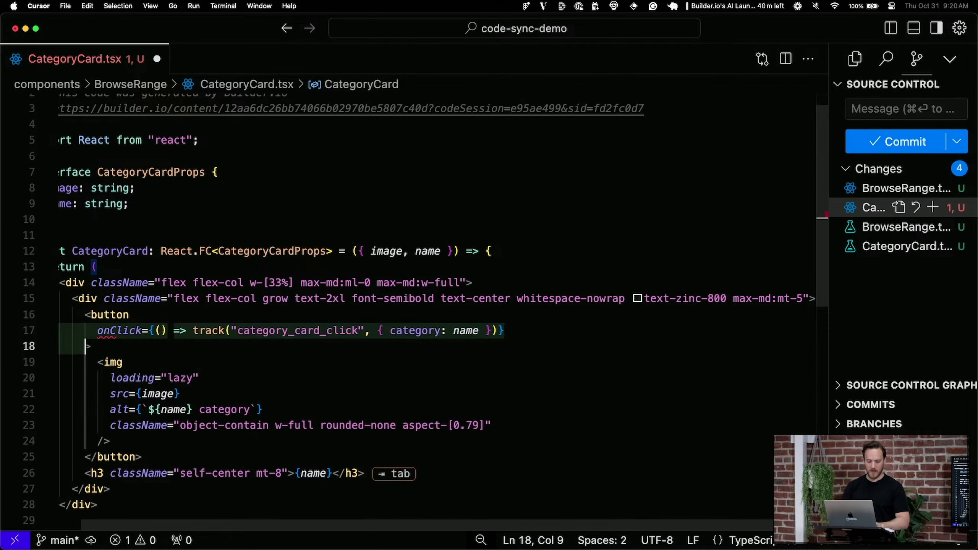
key("Tab")
left_click(321, 382)
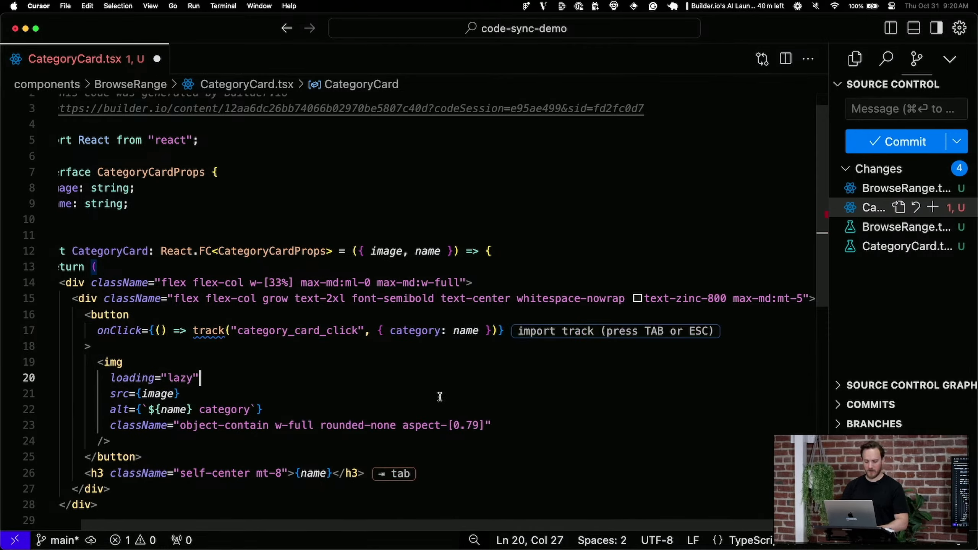
left_click(440, 397)
left_click(462, 368)
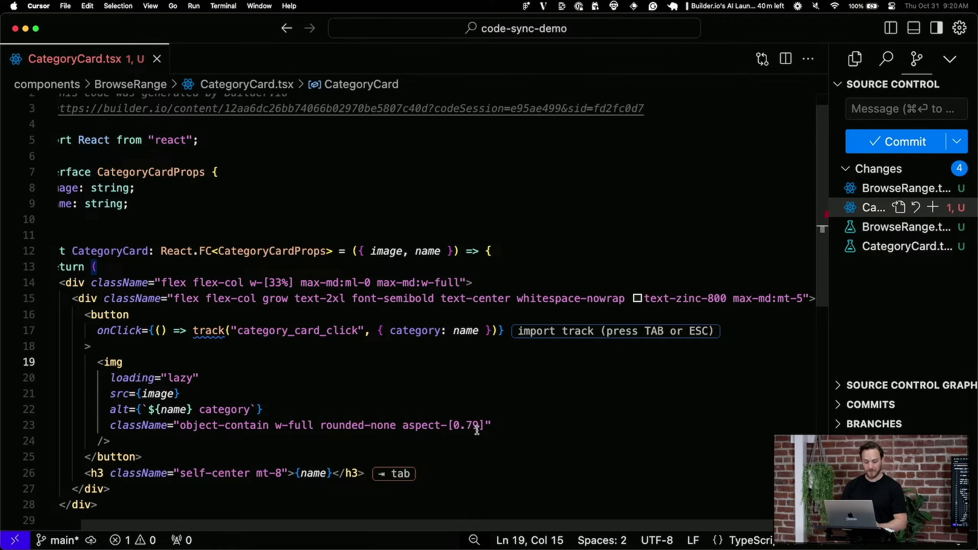
scroll(452, 407, "left", 2)
scroll(385, 377, "up", 1)
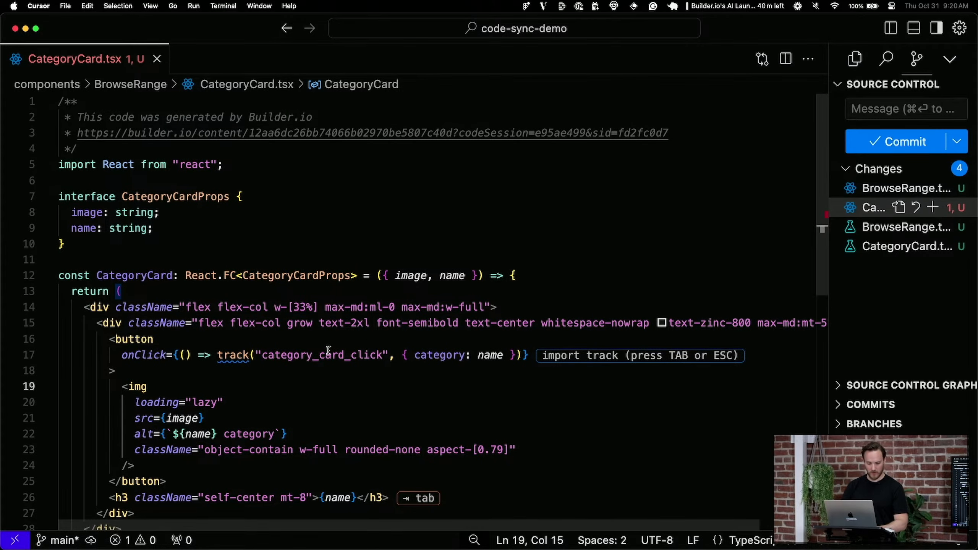
left_click(250, 355)
key("ctrl+space")
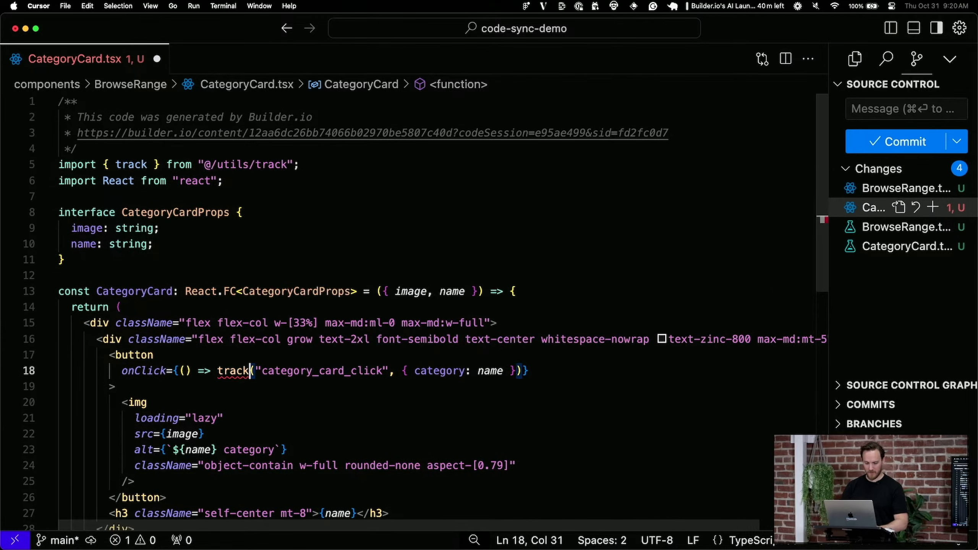
key("Tab")
Commit all changes with the message 'save'
scroll(476, 443, "down", 3)
left_click(476, 443)
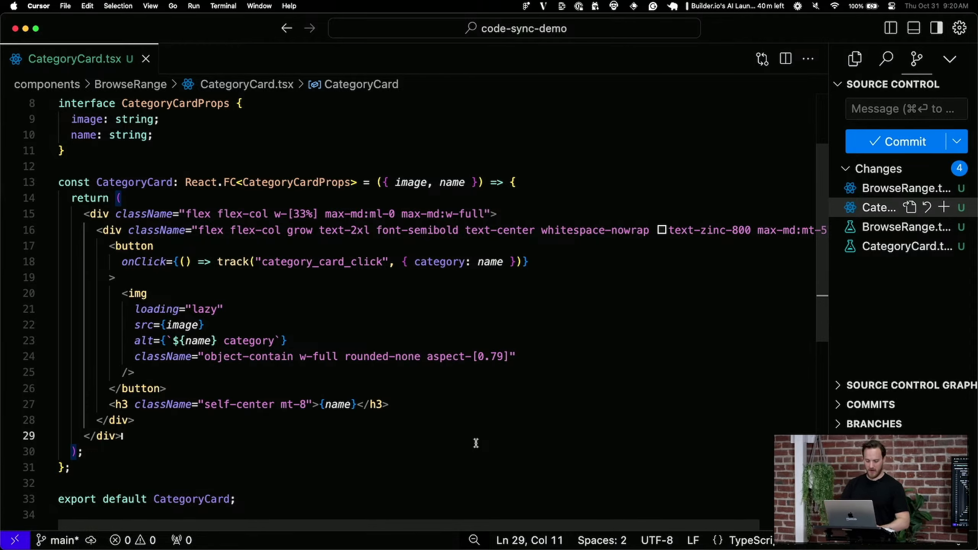
left_click(893, 108)
type("save")
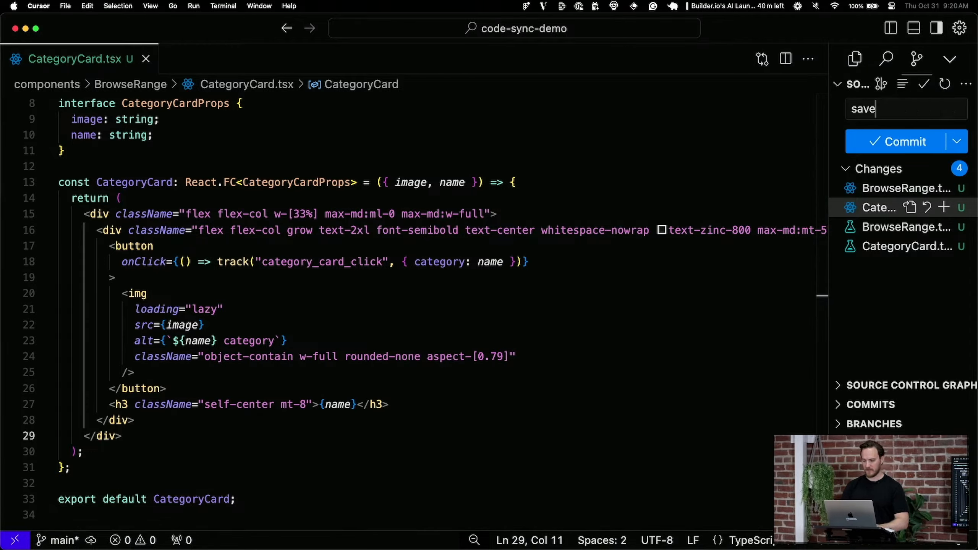
key("super+Return")
Stop the running sync dev tools in the terminal and return to Builder.io
left_click(594, 318)
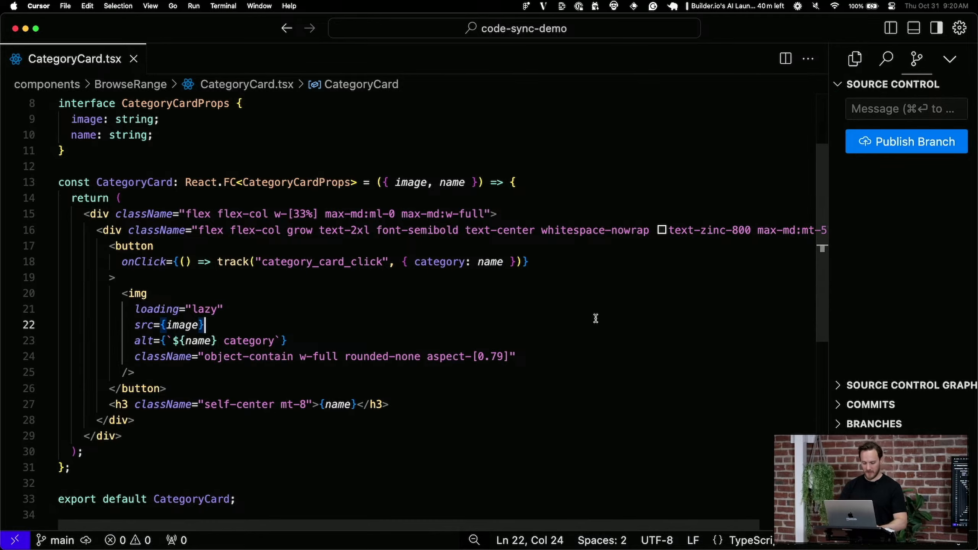
key("shift+super+m")
left_click(119, 332)
key("ctrl+c")
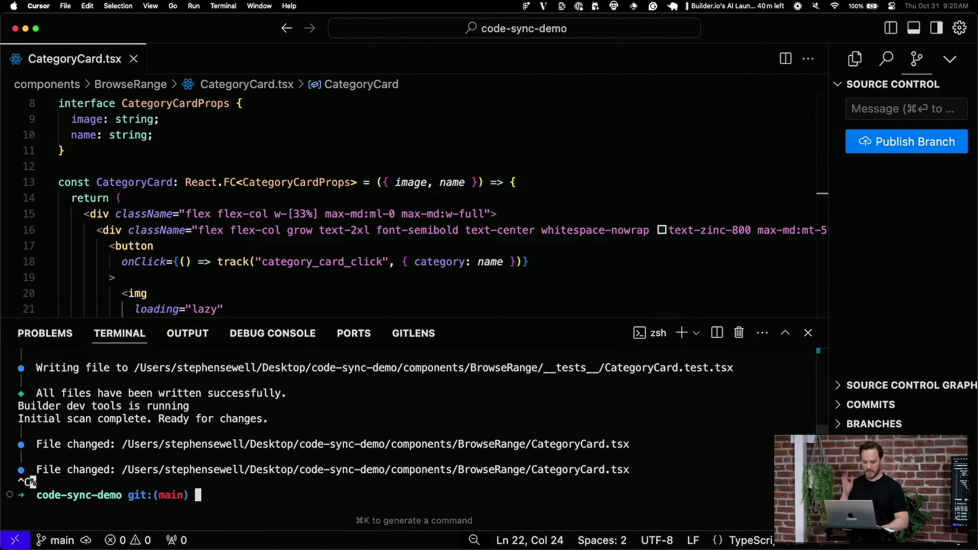
key("super+Tab")
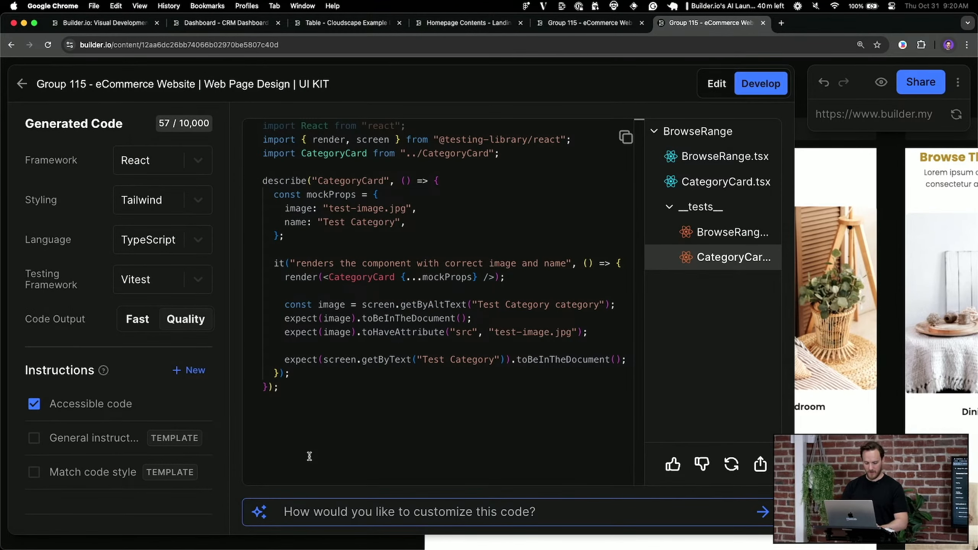
Bring up Figma and inspect Group 115's heading and Bedroom image in Browse The Range
key("super+Tab")
key("super+space")
type("fig")
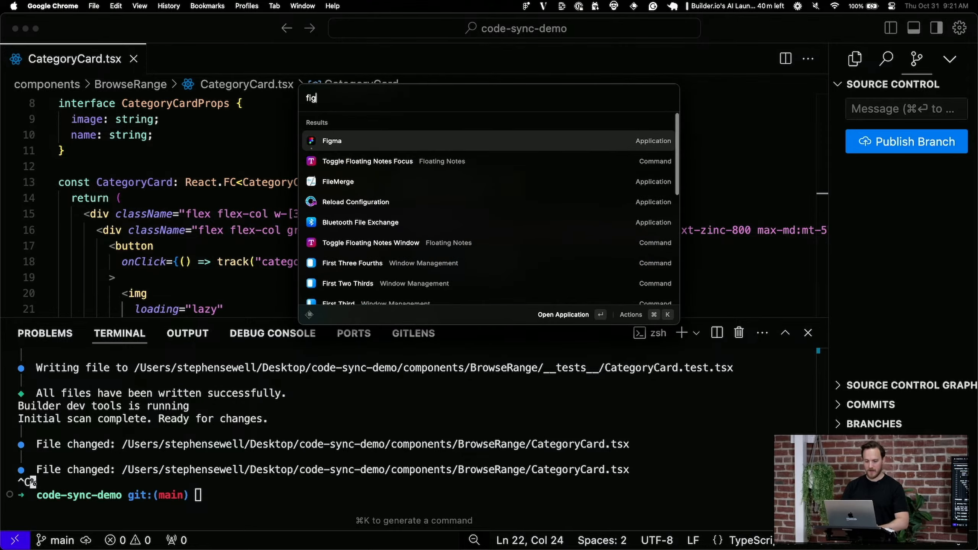
key("Return")
left_click(620, 179)
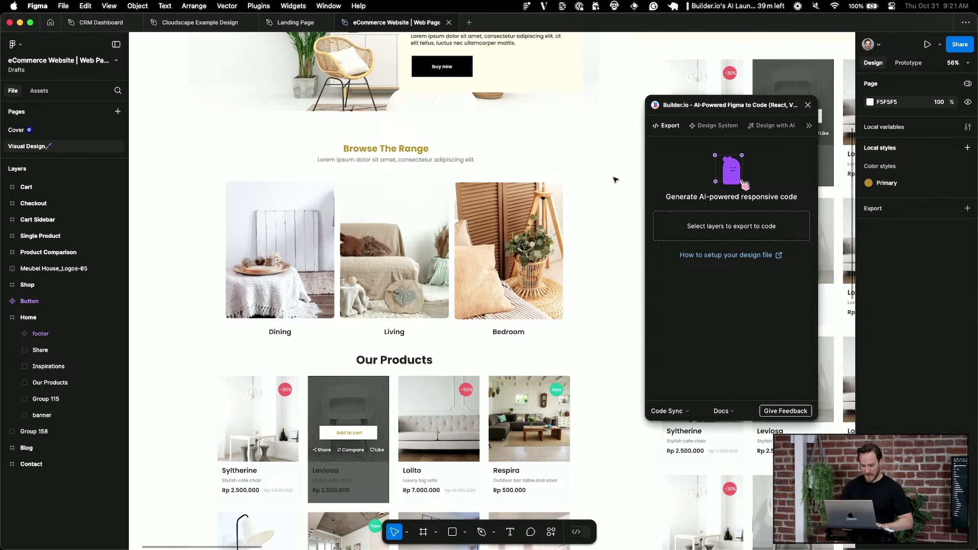
left_click(465, 159)
double_click(385, 150)
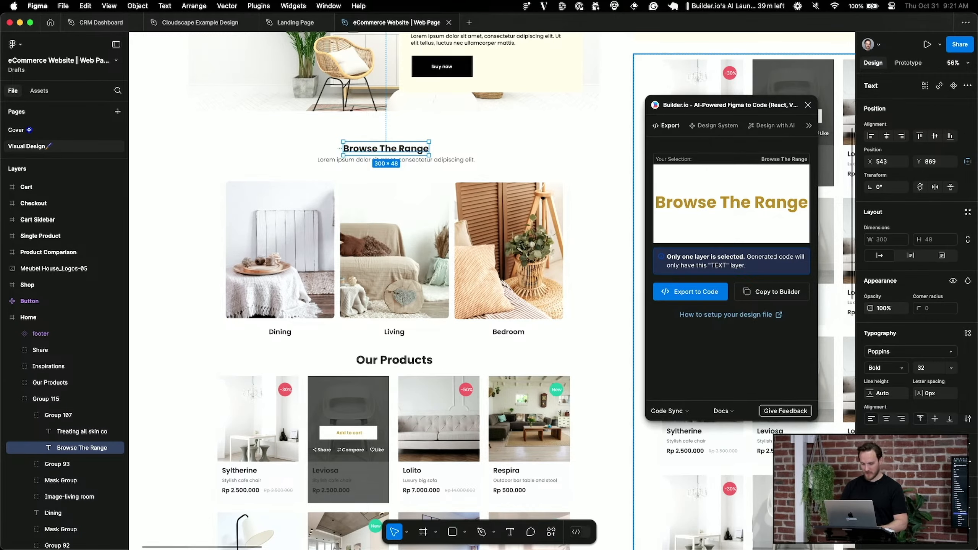
left_click(560, 301)
Duplicate the Lorem ipsum subtitle as a narrowed 'Text one' caption under Dining
double_click(413, 161)
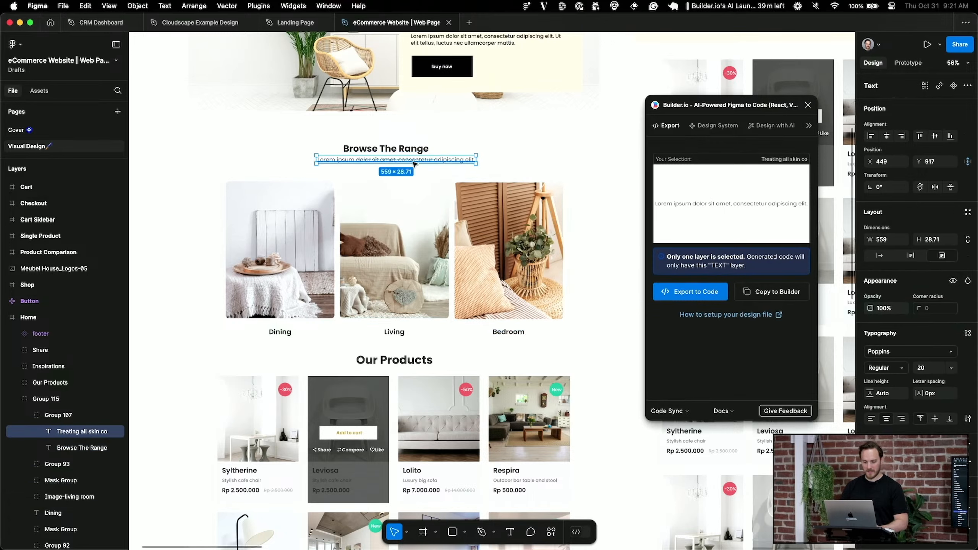
left_click_drag(413, 161, 335, 348, "alt")
double_click(356, 346)
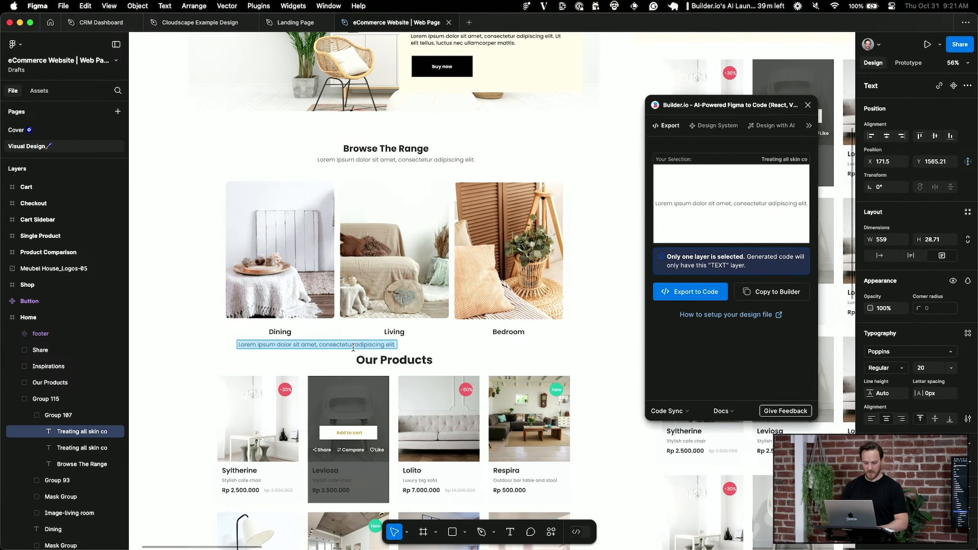
type("Text one")
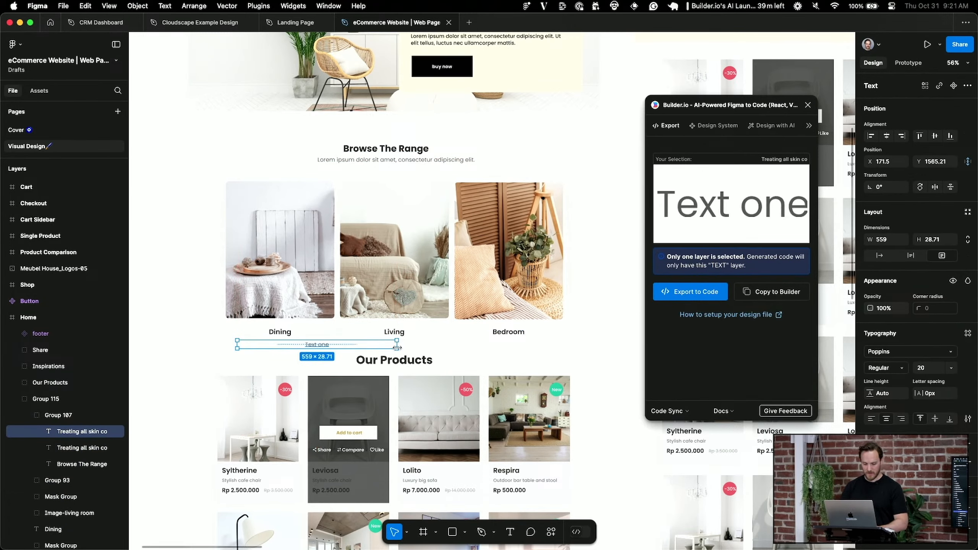
left_click_drag(397, 348, 515, 345, "alt")
Caption Living with 'Text two' and Bedroom with 'Text three', then select the whole group
type("two")
key("Escape")
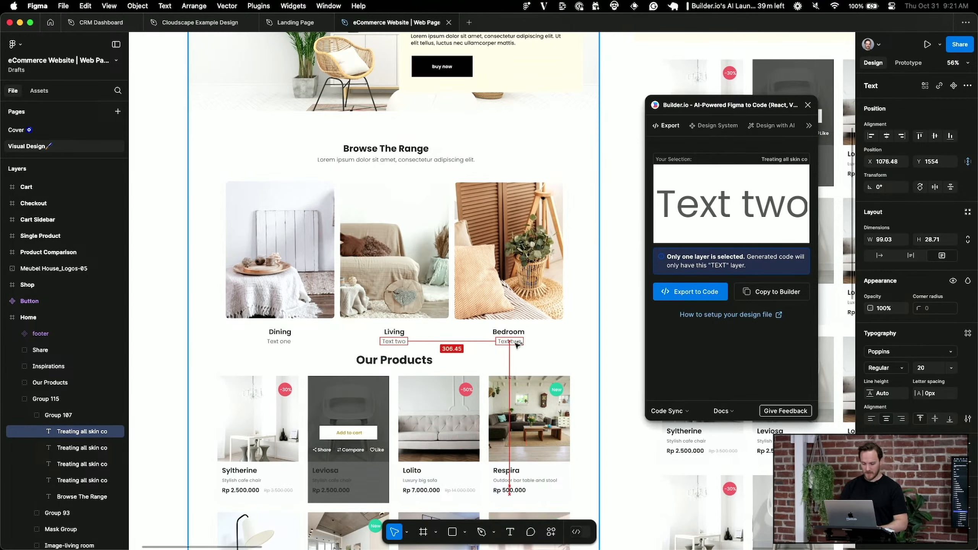
double_click(514, 342)
type("three")
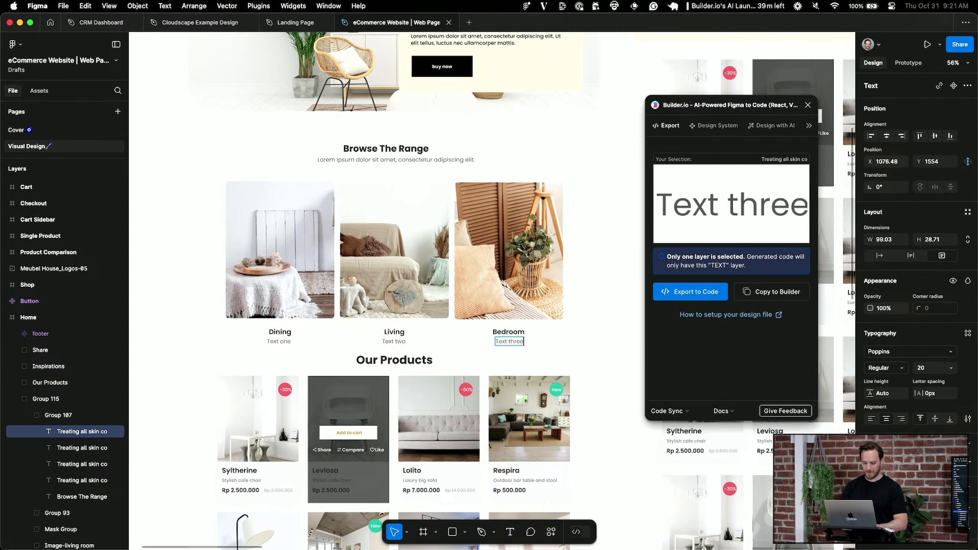
left_click(470, 283)
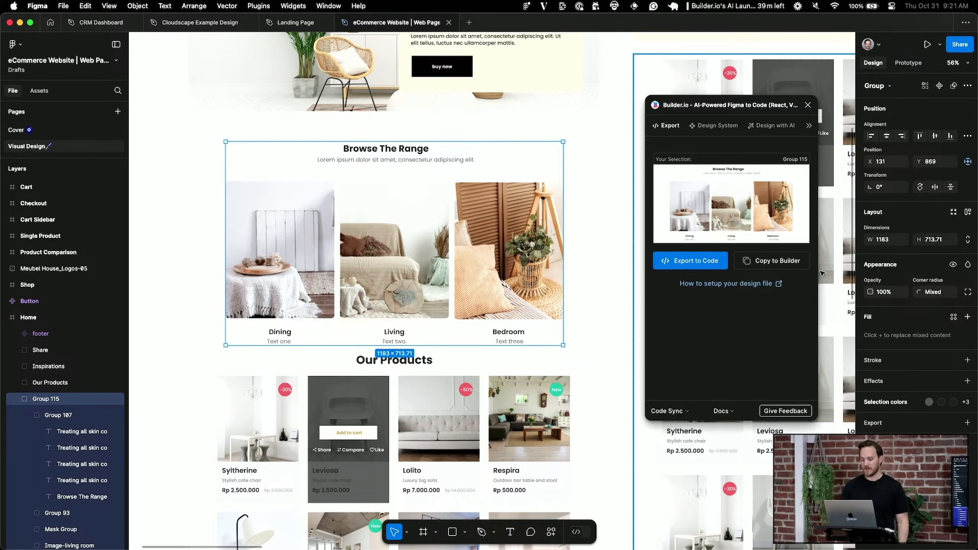
Copy Group 115 to Builder.io from the plugin and sync the design changes
left_click(787, 265)
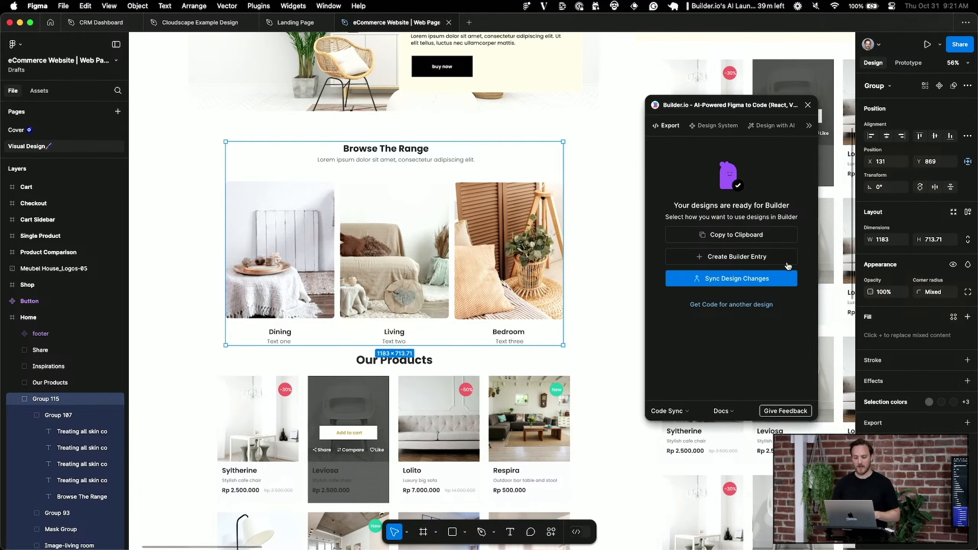
left_click(753, 279)
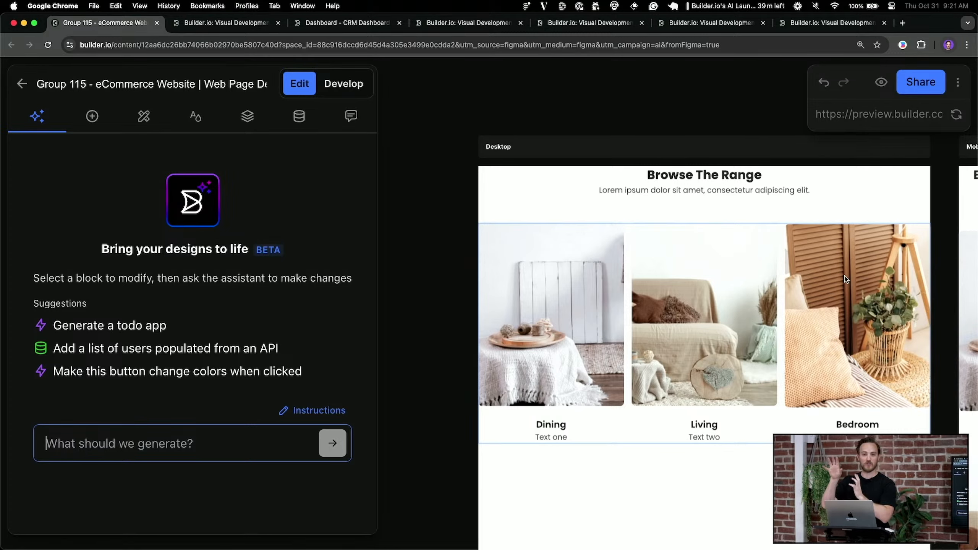
Show the group's generated code in Develop mode and paste its npx sync command into Cursor's terminal
scroll(824, 287, "right", 3)
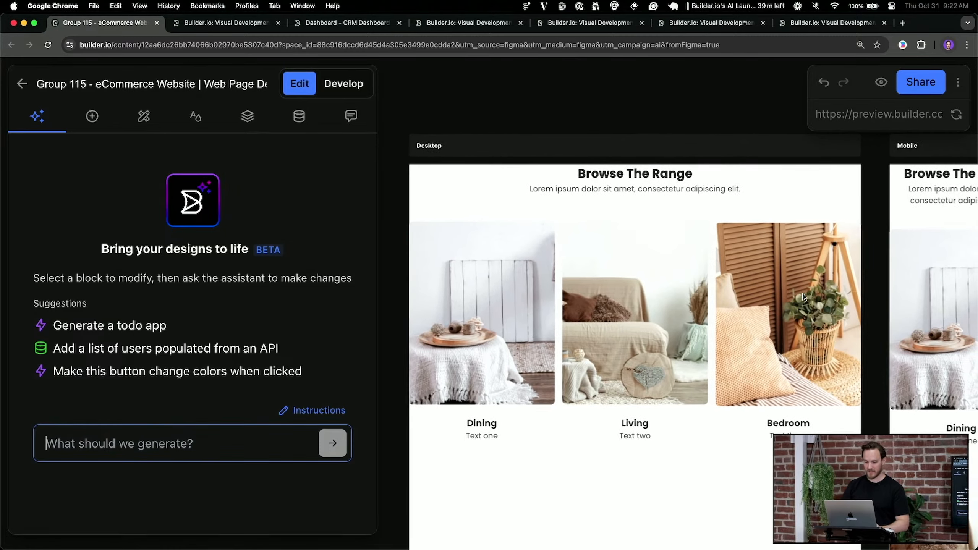
left_click(344, 84)
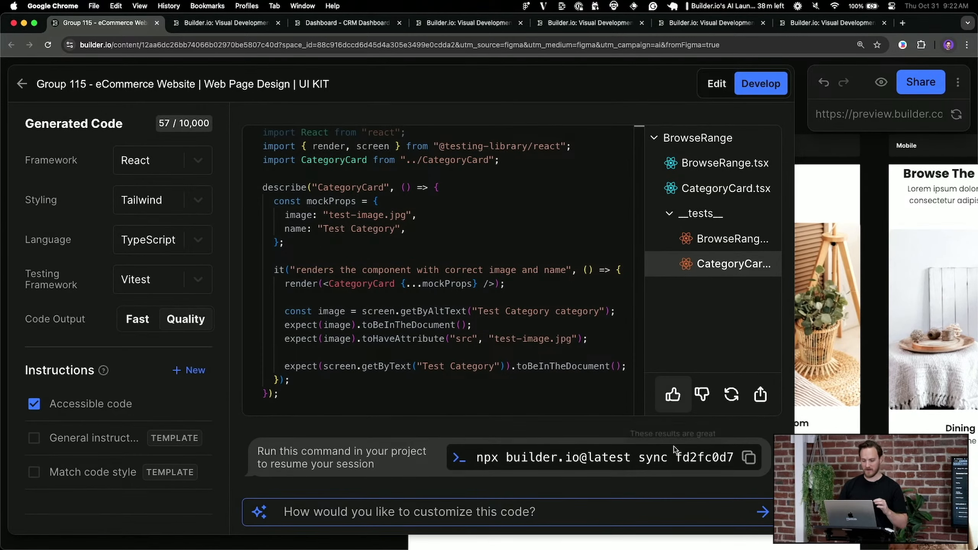
left_click(748, 458)
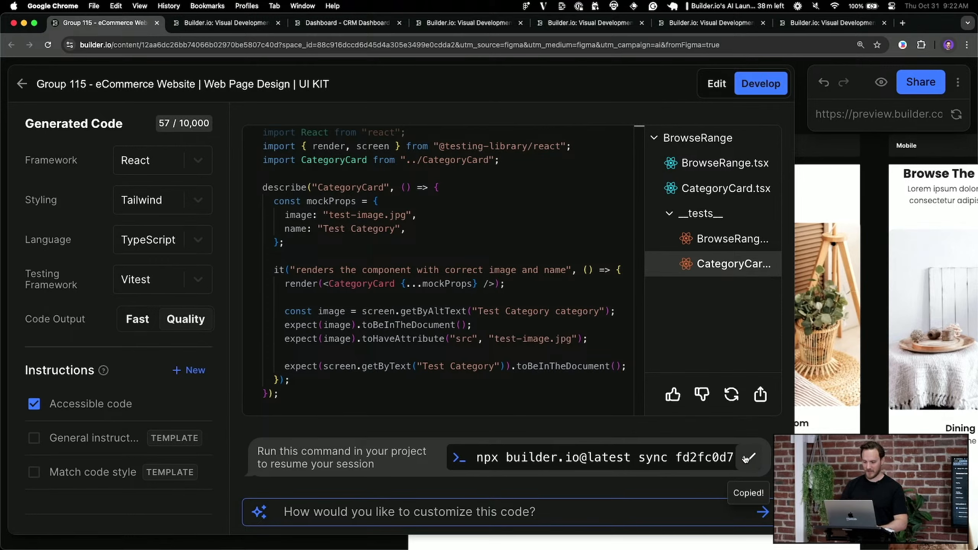
key("super+Tab")
key("super+v")
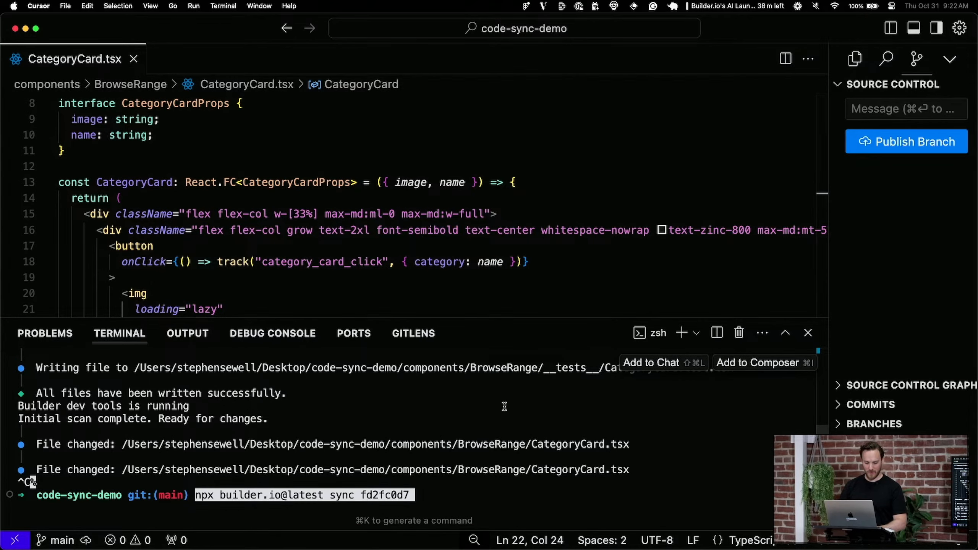
Run the pasted Builder.io sync command, which finds 4 matching project files, then return to Builder.io
key("Return")
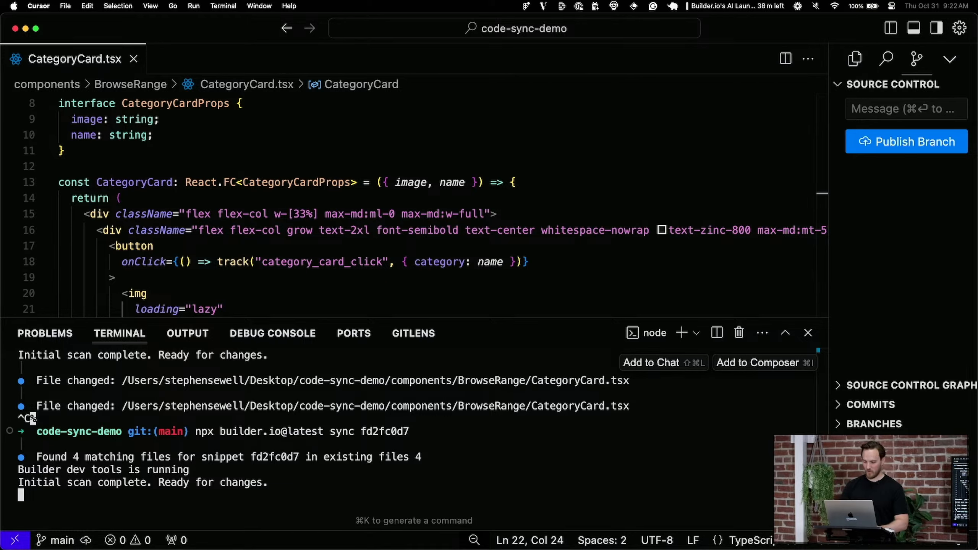
key("super+Tab")
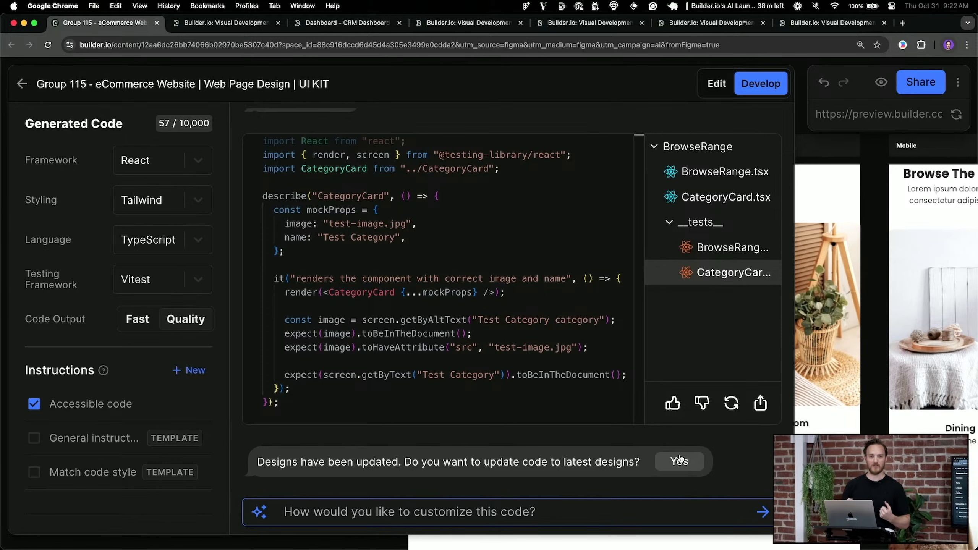
Accept updating the code to the latest designs and sync the regenerated BrowseRange code
left_click(680, 460)
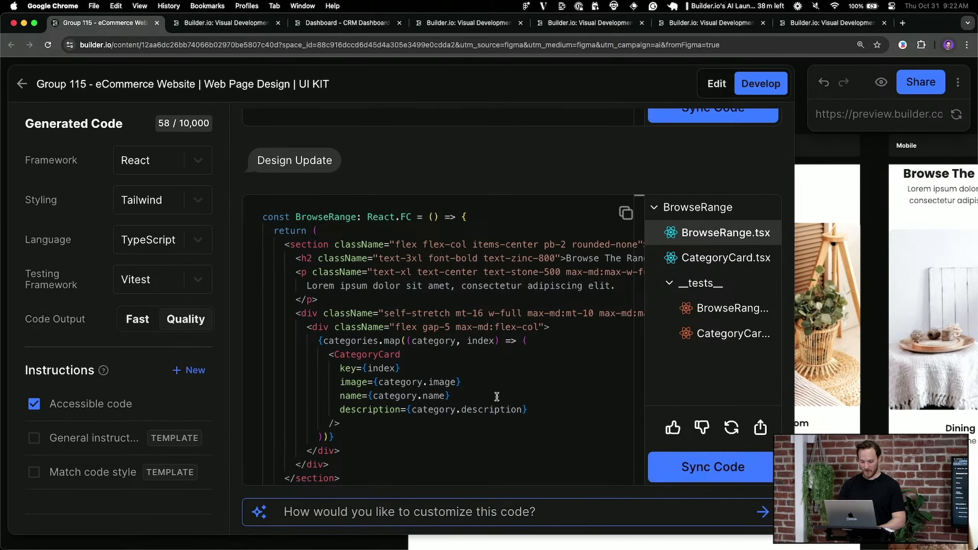
left_click(714, 466)
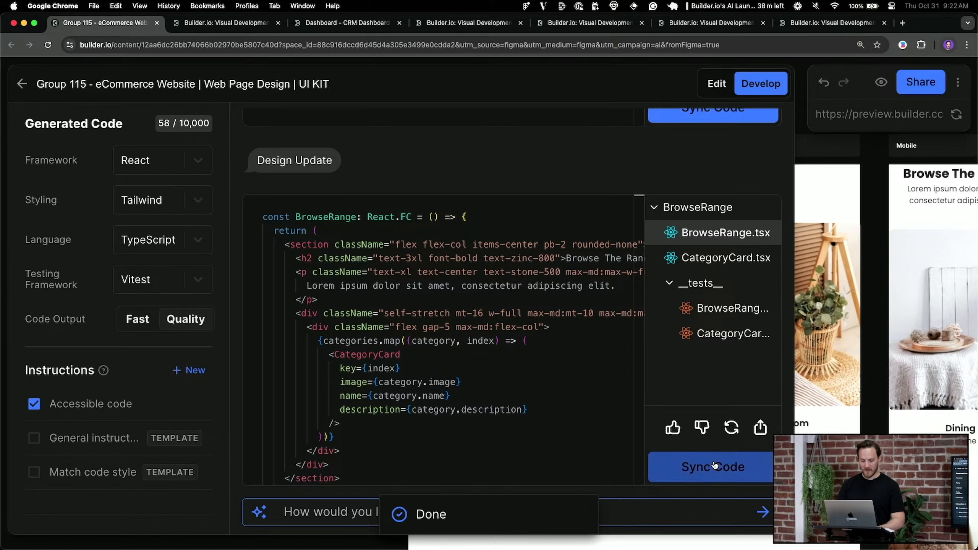
Review the BrowseRange.tsx diff: new description field, text-zinc colour class and description prop
key("super+Tab")
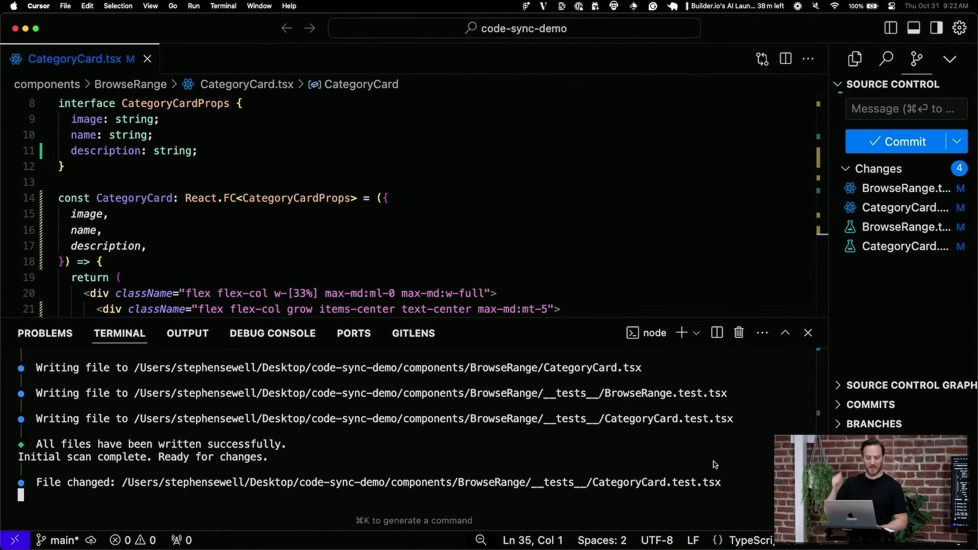
left_click(906, 188)
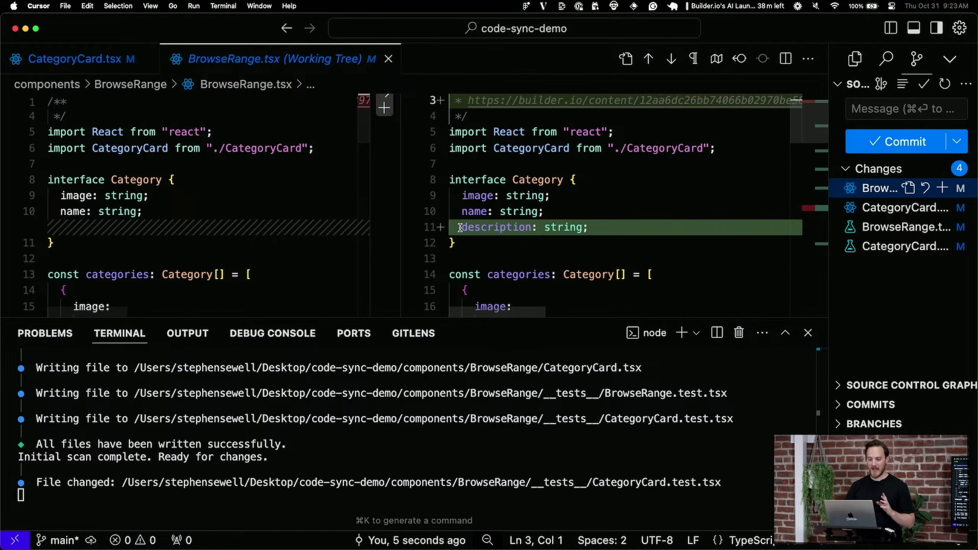
left_click_drag(460, 228, 704, 227)
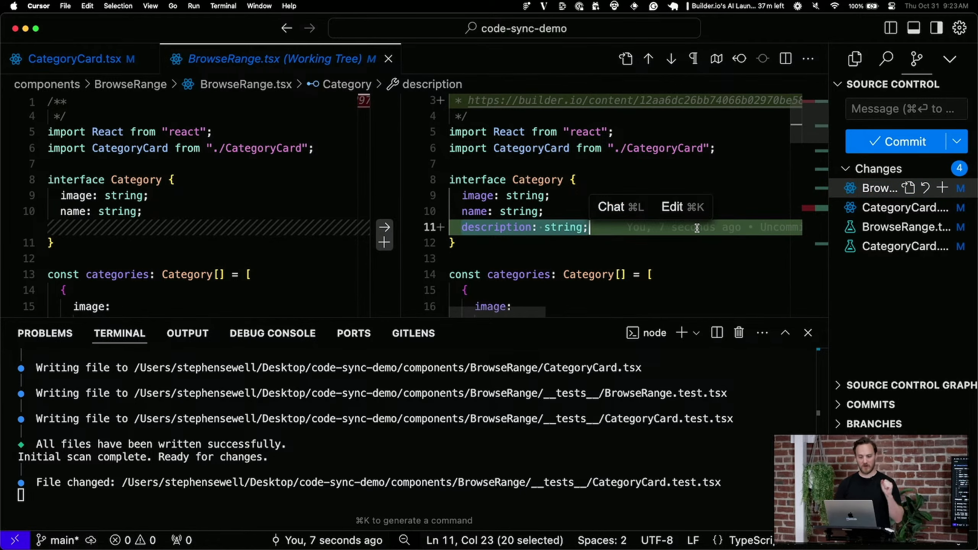
scroll(697, 228, "down", 5)
left_click_drag(470, 231, 631, 227)
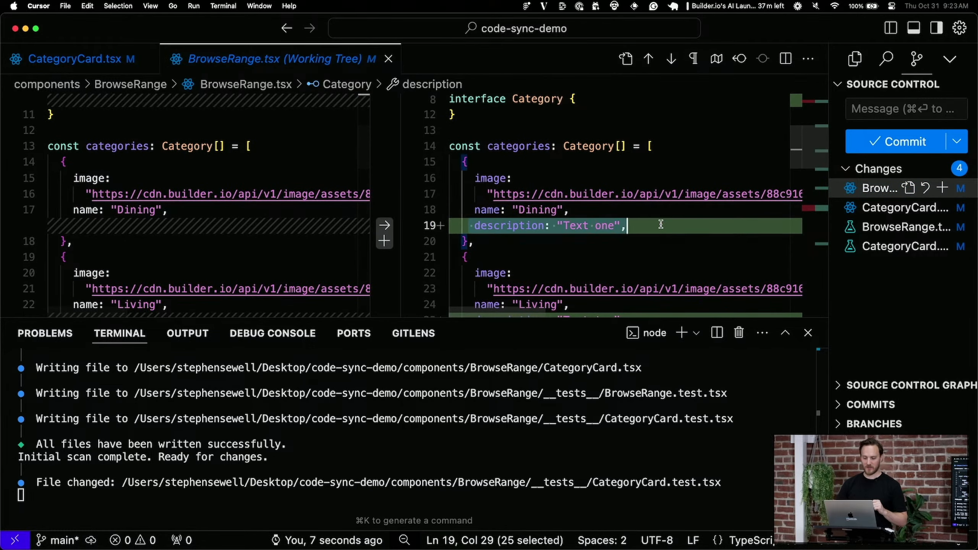
scroll(665, 224, "down", 7)
scroll(664, 223, "right", 5)
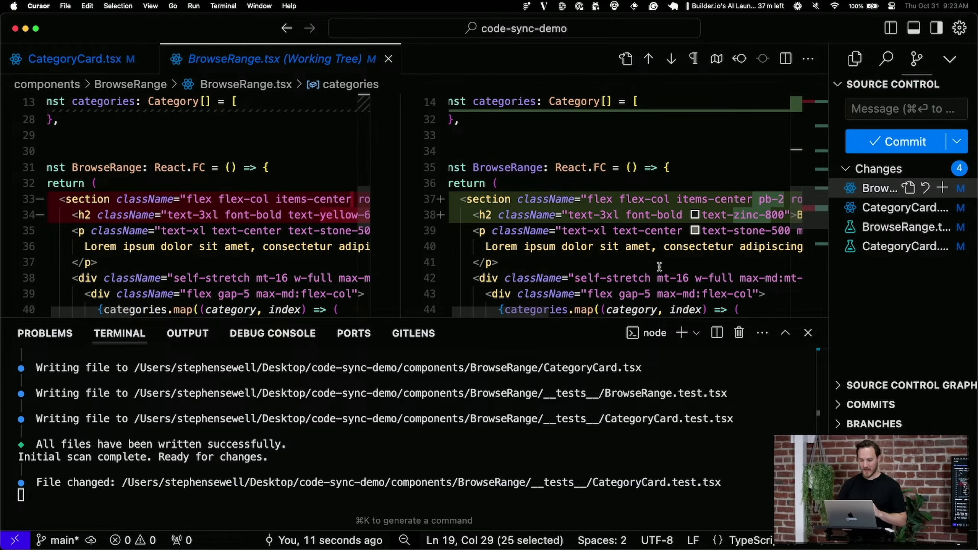
left_click_drag(629, 214, 694, 217)
left_click(694, 218)
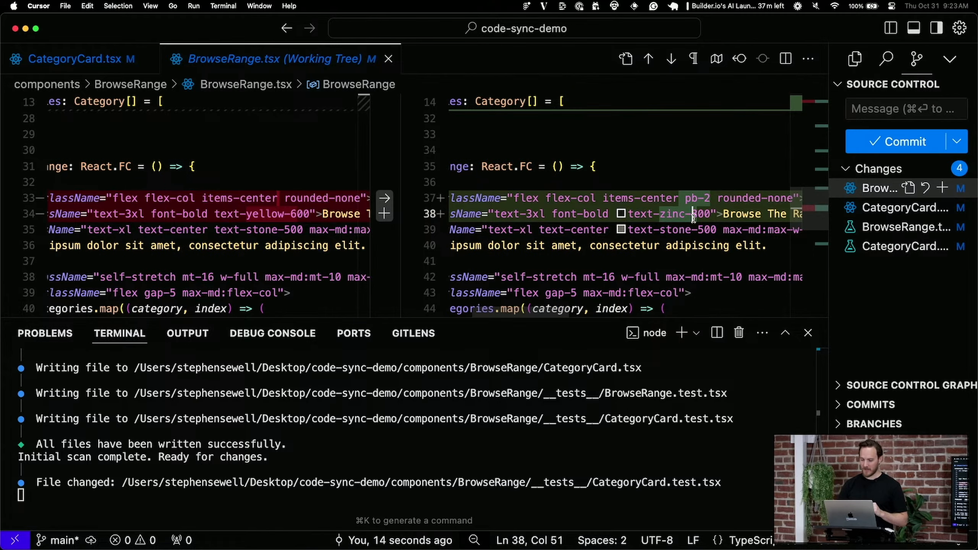
scroll(616, 208, "down", 4)
scroll(616, 208, "left", 5)
left_click_drag(529, 205, 764, 207)
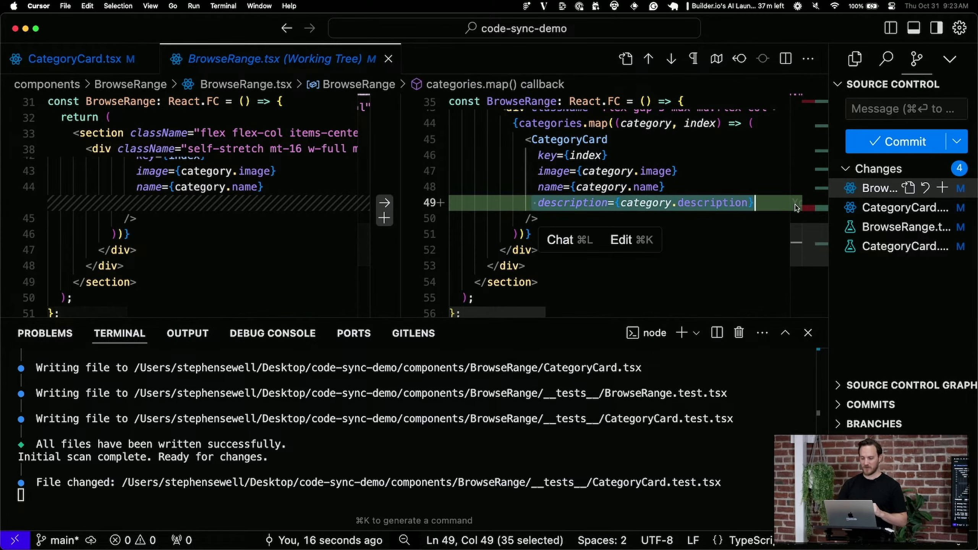
Review the CategoryCard.tsx diff showing the description prop type and new paragraph
left_click(870, 208)
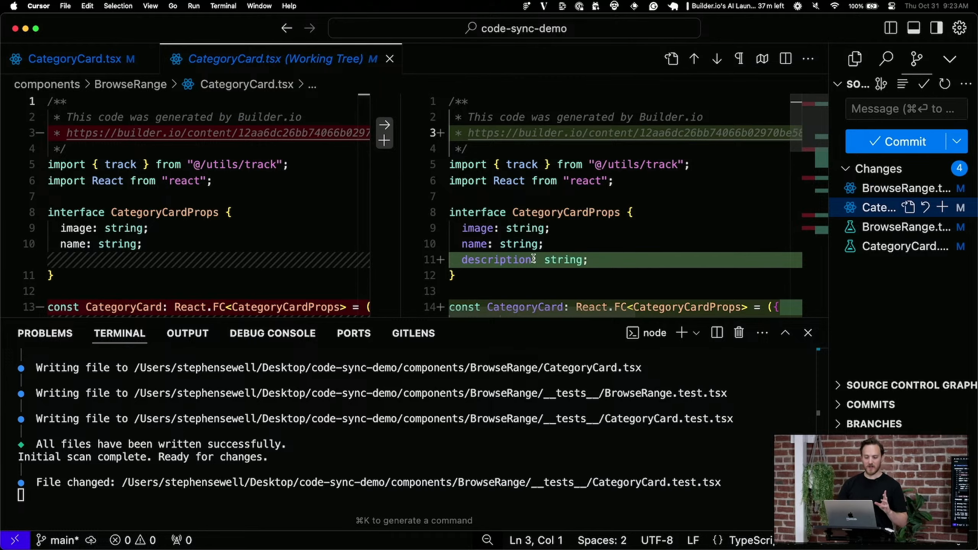
left_click_drag(455, 260, 675, 260)
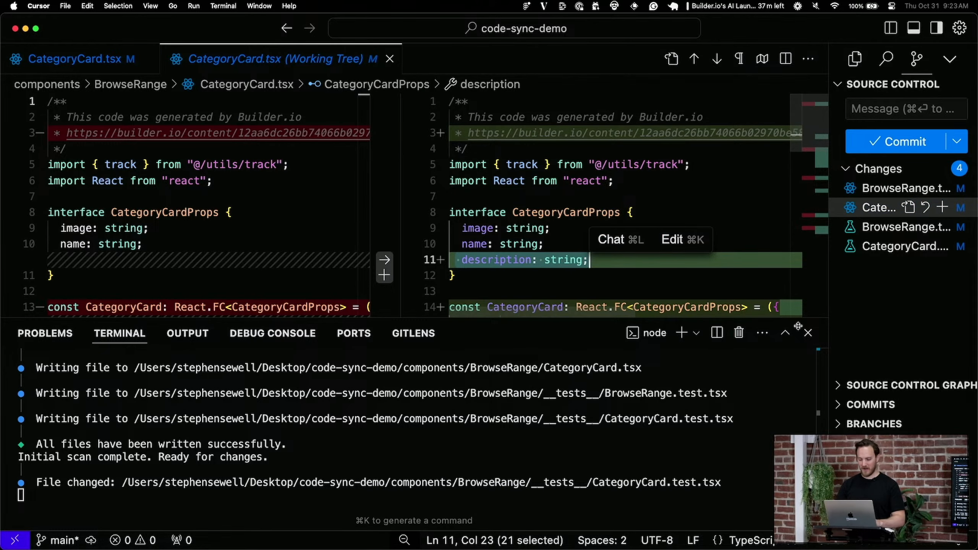
key("super+j")
scroll(710, 442, "down", 3)
scroll(710, 442, "down", 3)
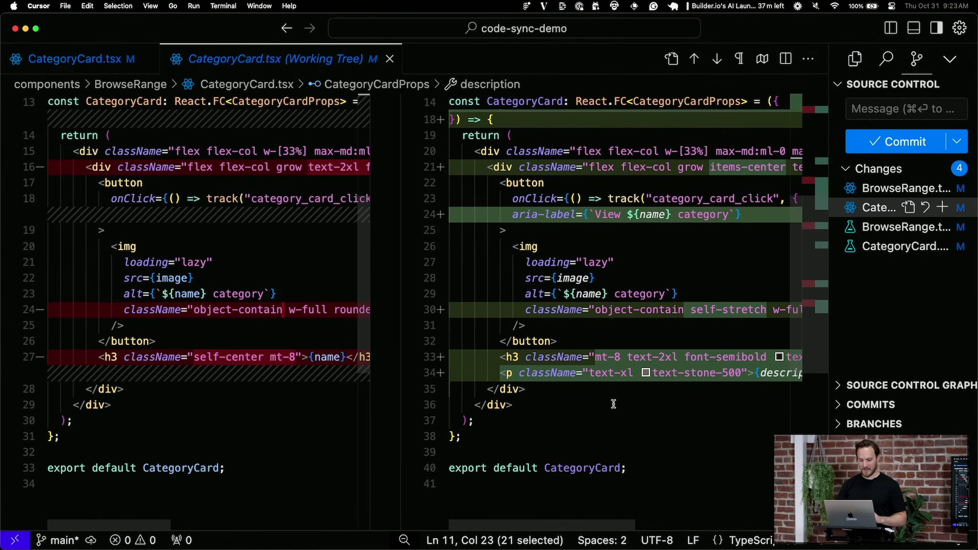
triple_click(558, 373)
scroll(561, 375, "down", 3)
scroll(562, 375, "down", 1)
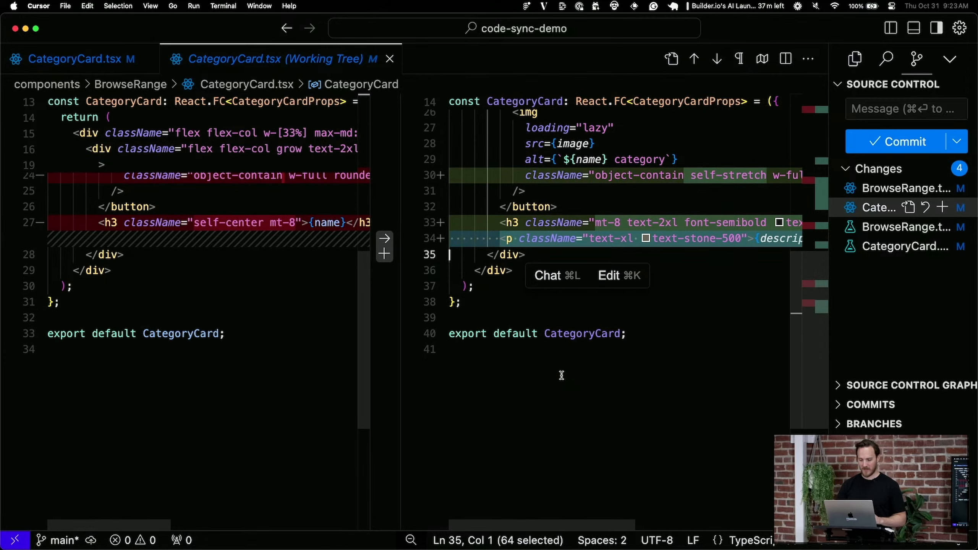
scroll(561, 375, "right", 4)
scroll(562, 376, "left", 4)
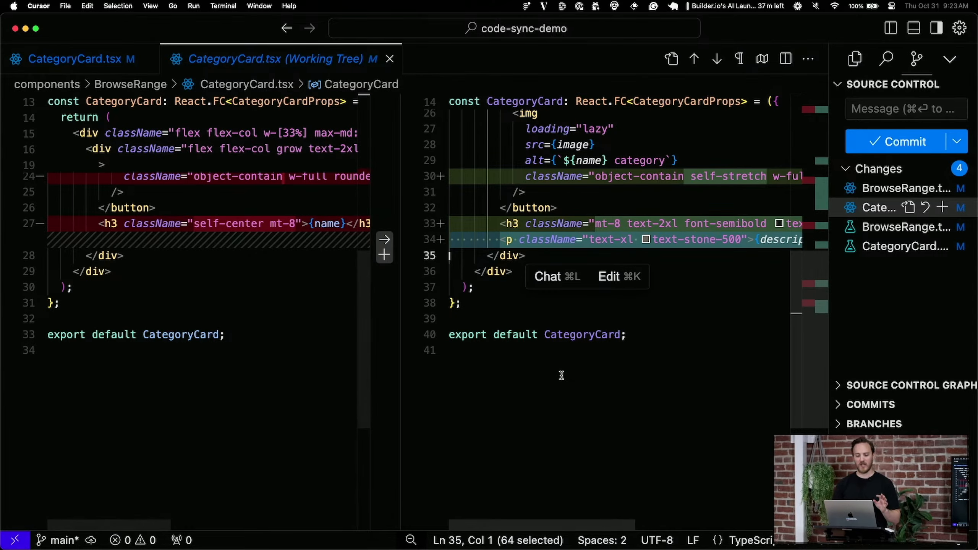
left_click(588, 382)
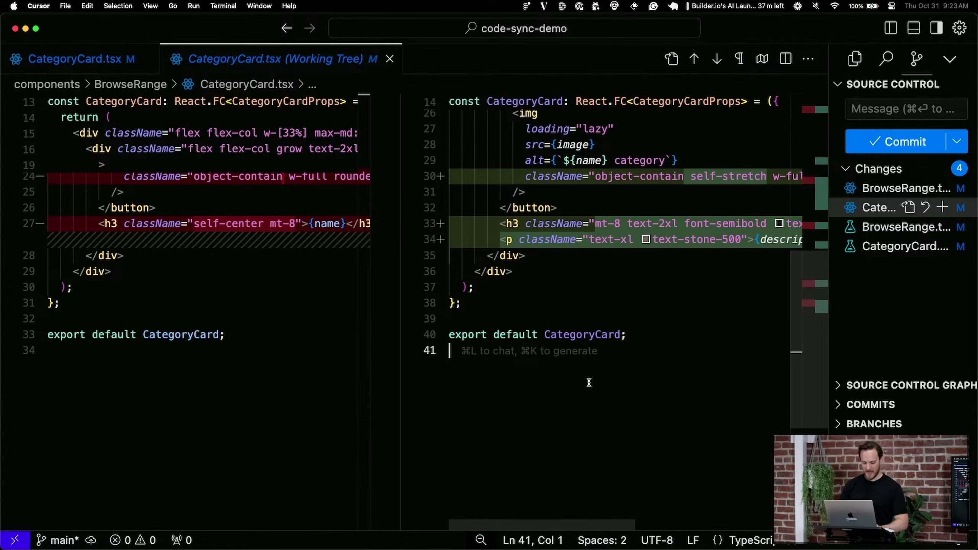
Commit all four changed files with the message 'changes'
left_click(897, 109)
type("changes")
key("super+Return")
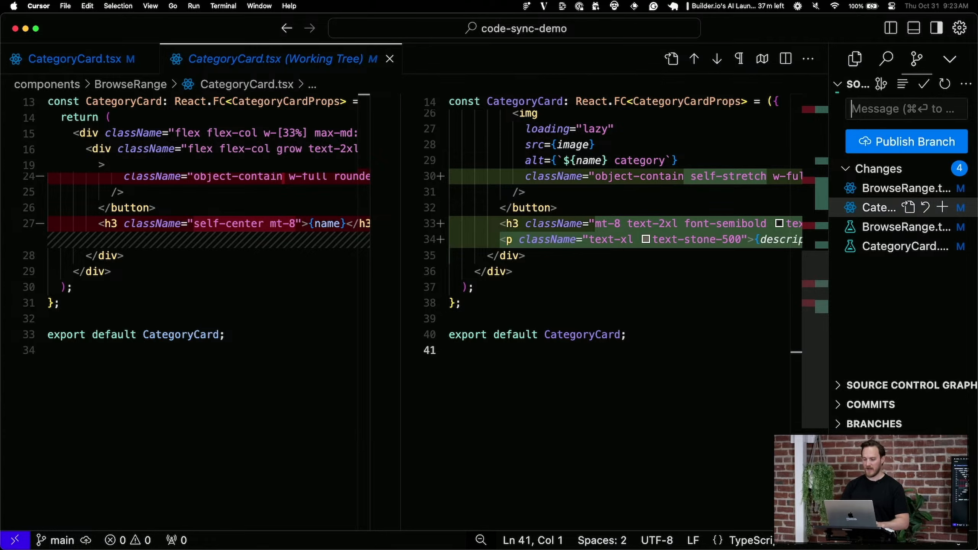
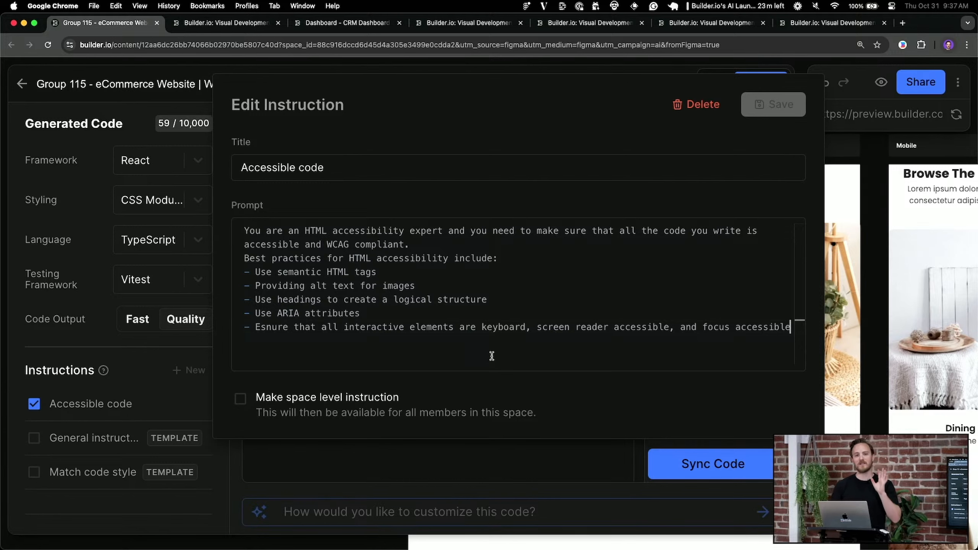
Dismiss the Edit Instruction dialog with Accessible code kept, and review the generated React Card.tsx code
left_click(880, 292)
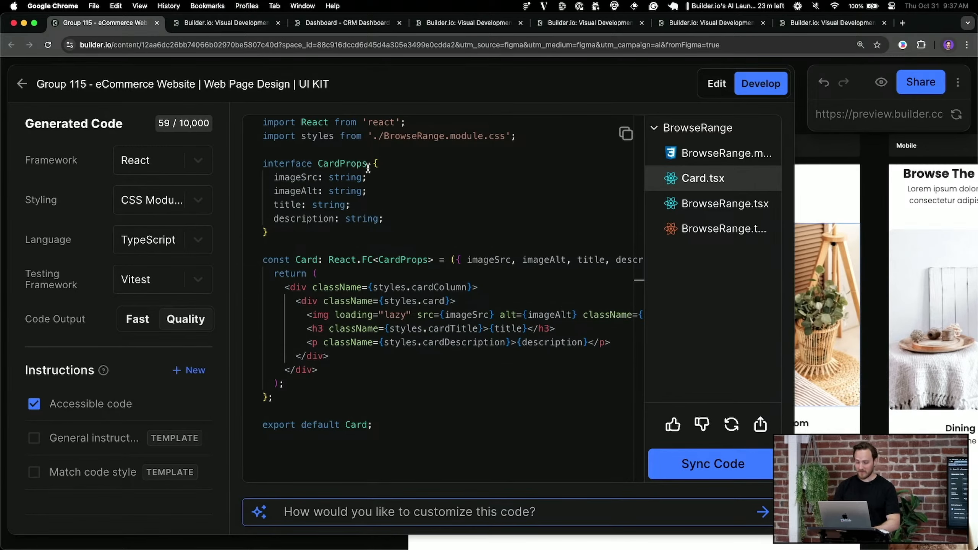
left_click(159, 161)
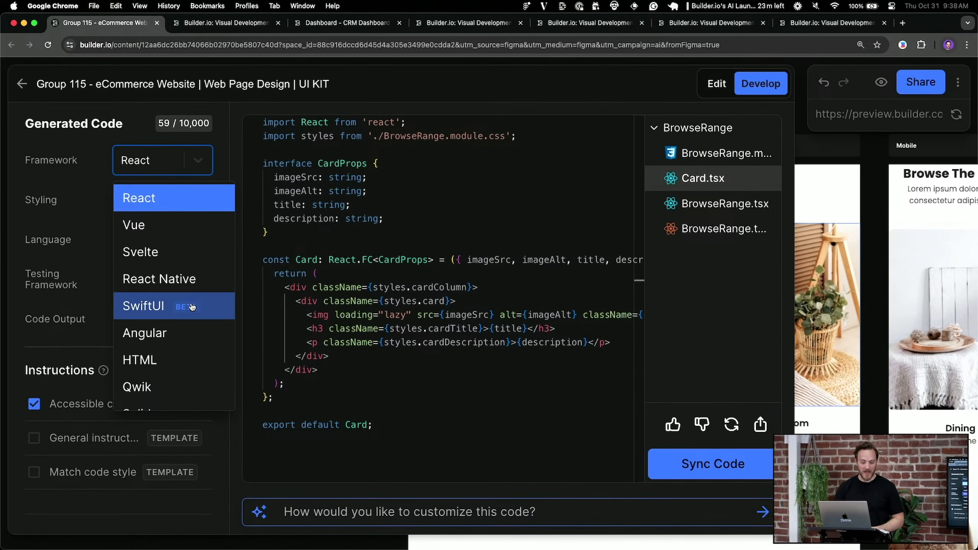
Generate the BrowseRange code as SwiftUI, then set the output framework to Vue
left_click(190, 316)
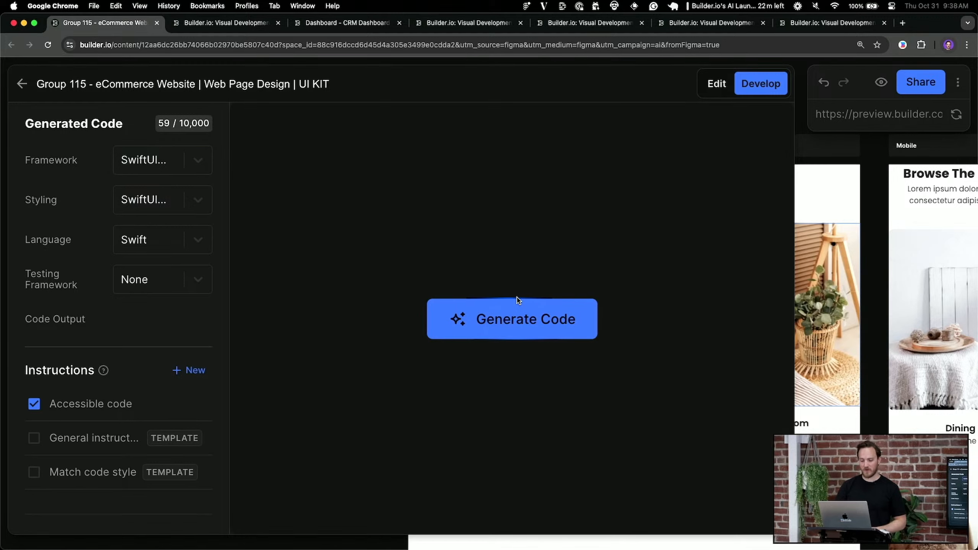
left_click(514, 322)
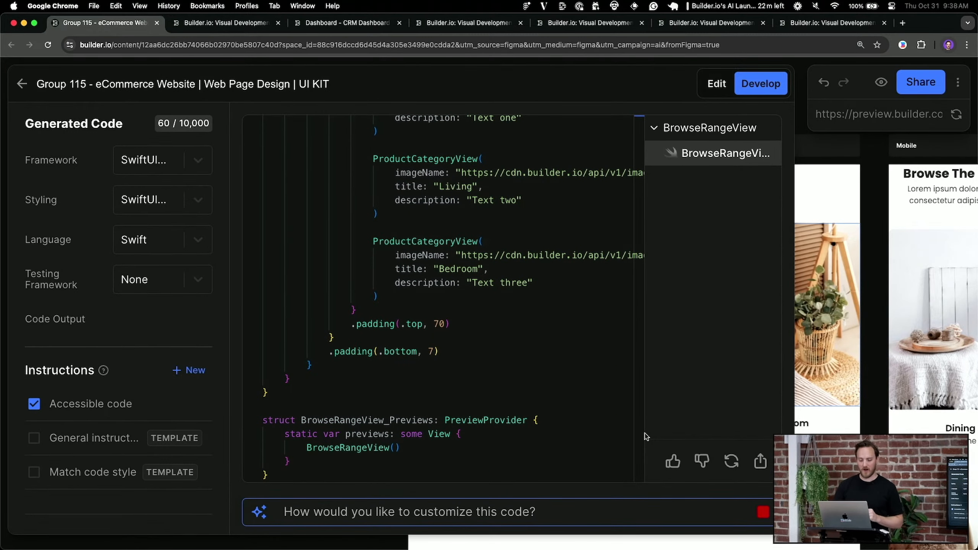
left_click(198, 160)
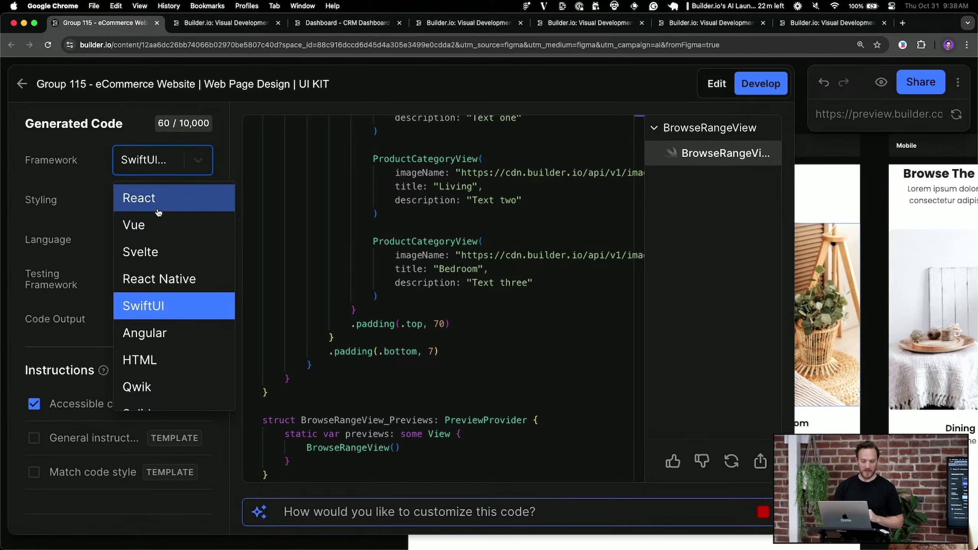
left_click(150, 223)
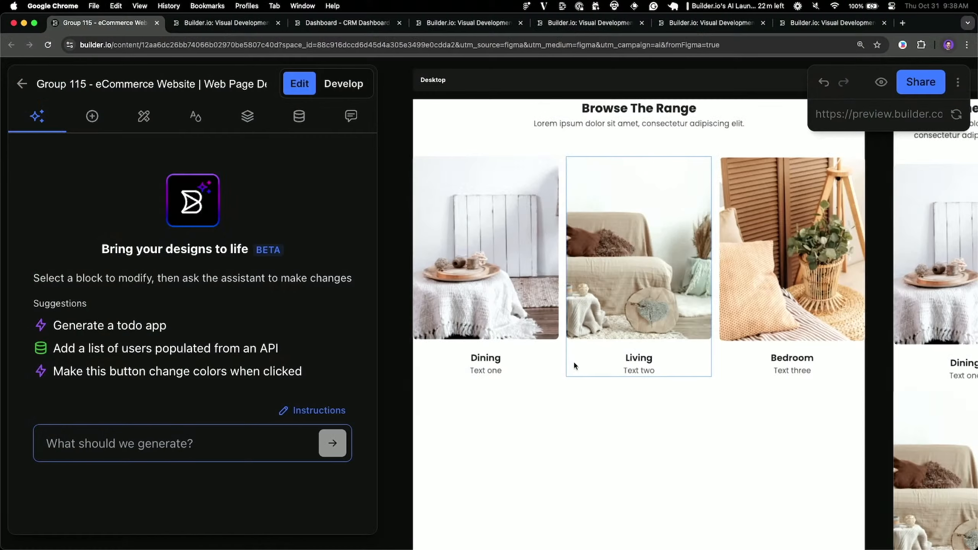
Select the Columns block of category cards under Browse The Range on the canvas
left_click(560, 368)
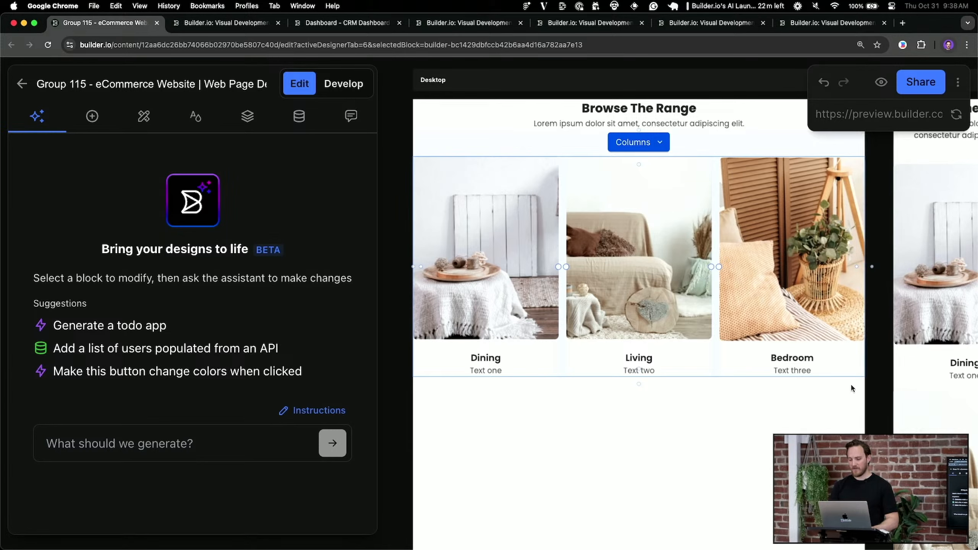
Ask the AI for an image-left, text-right 'Discover Our Story' section below Browse The Range
left_click(786, 127)
left_click(171, 440)
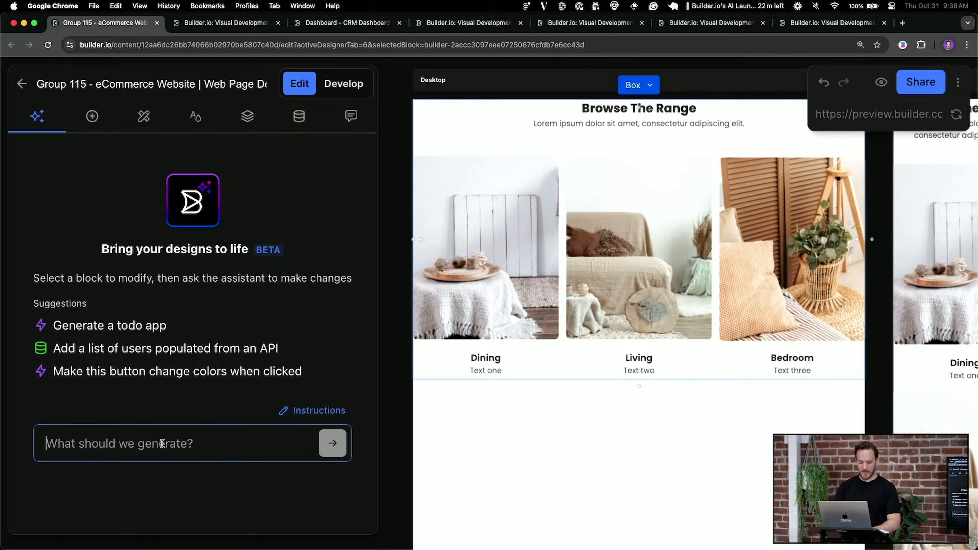
type("add a section below this")
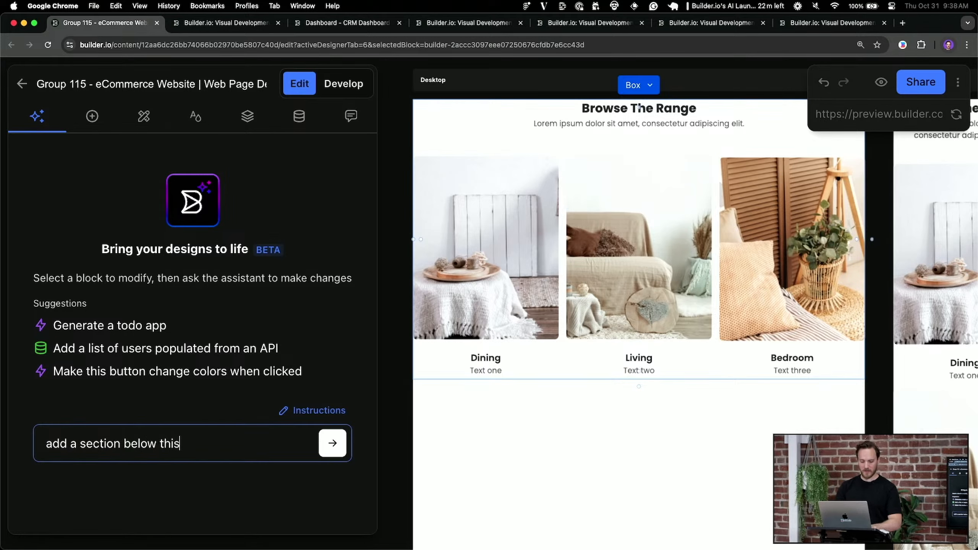
type("left and text on the right")
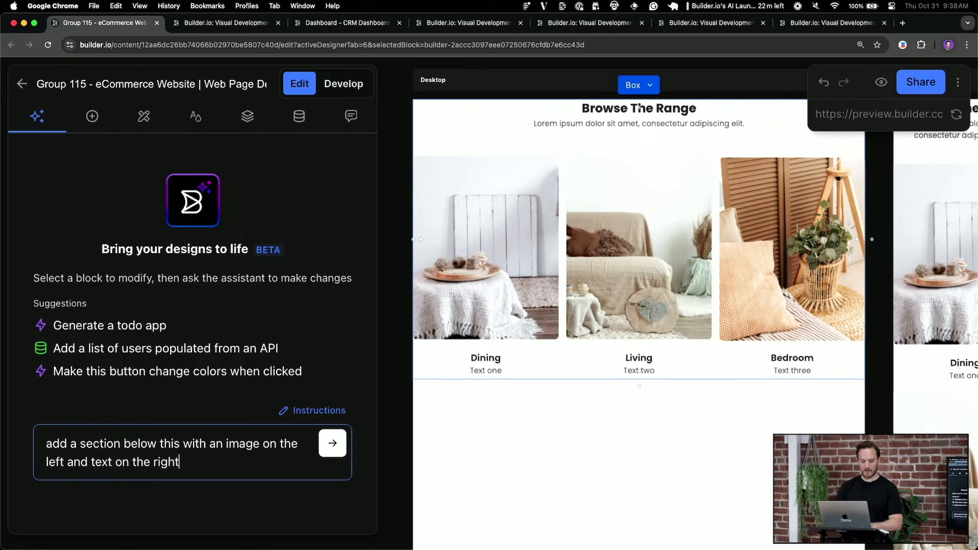
key("Return")
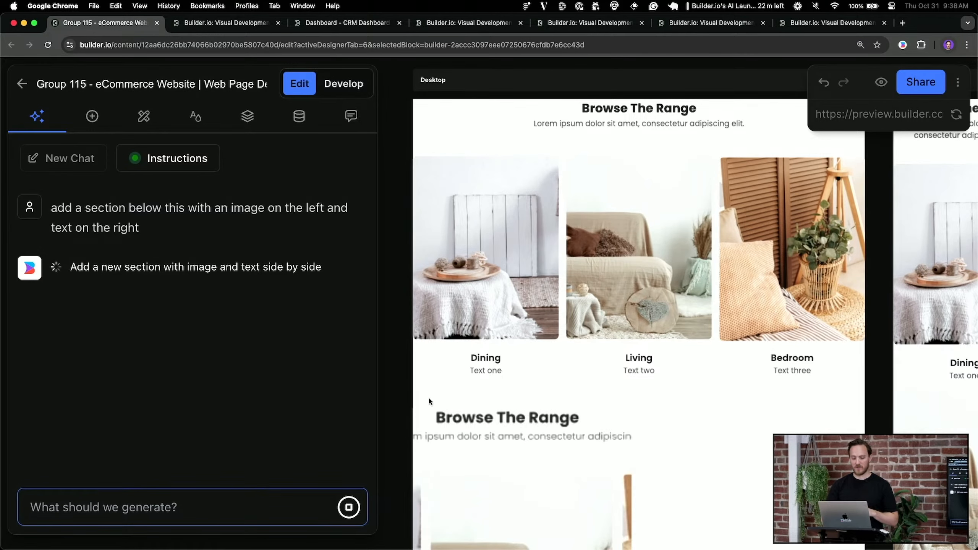
scroll(535, 397, "down", 3)
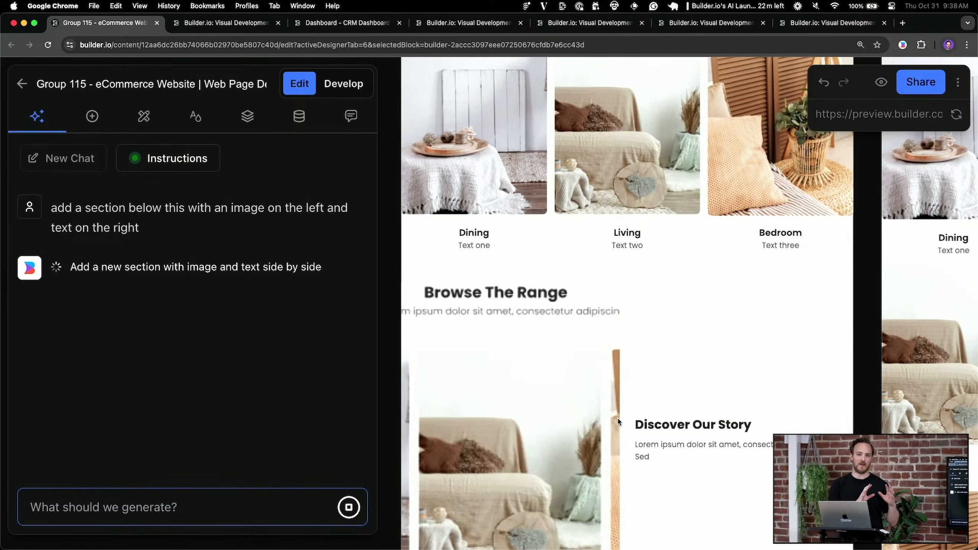
scroll(764, 274, "down", 2)
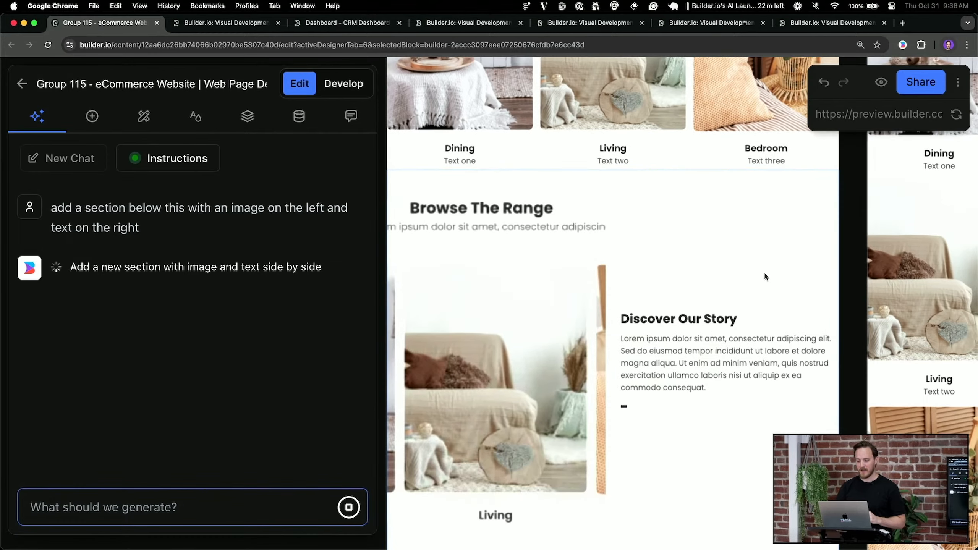
scroll(754, 250, "down", 1)
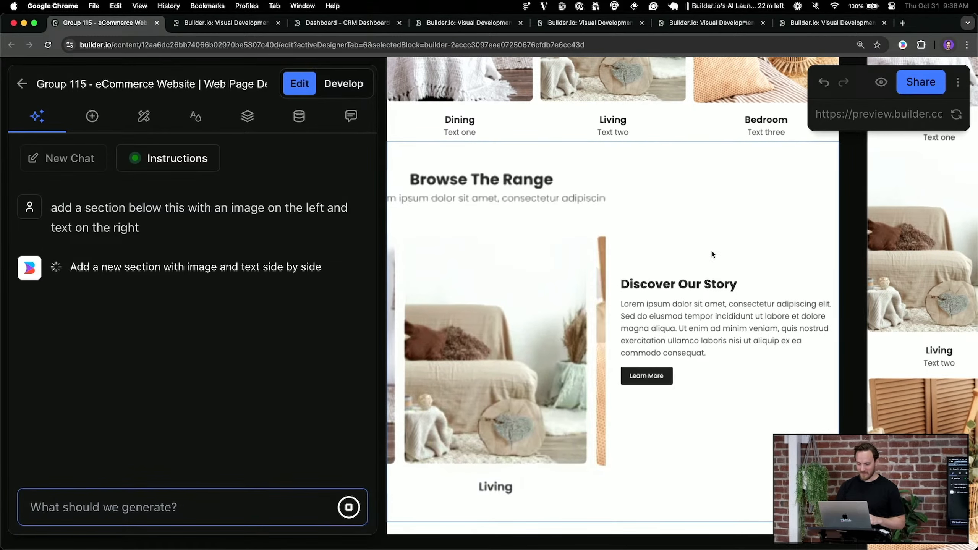
scroll(711, 249, "down", 3)
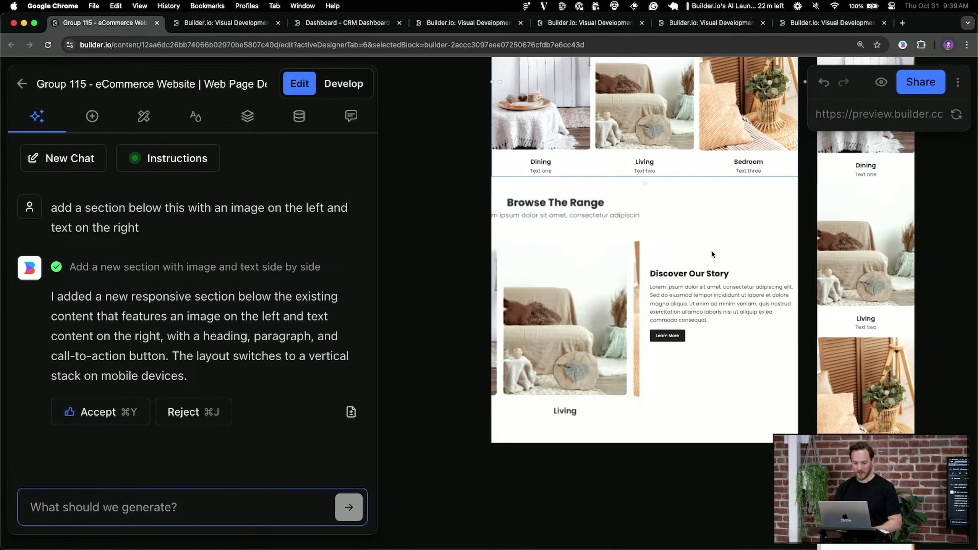
left_click(211, 25)
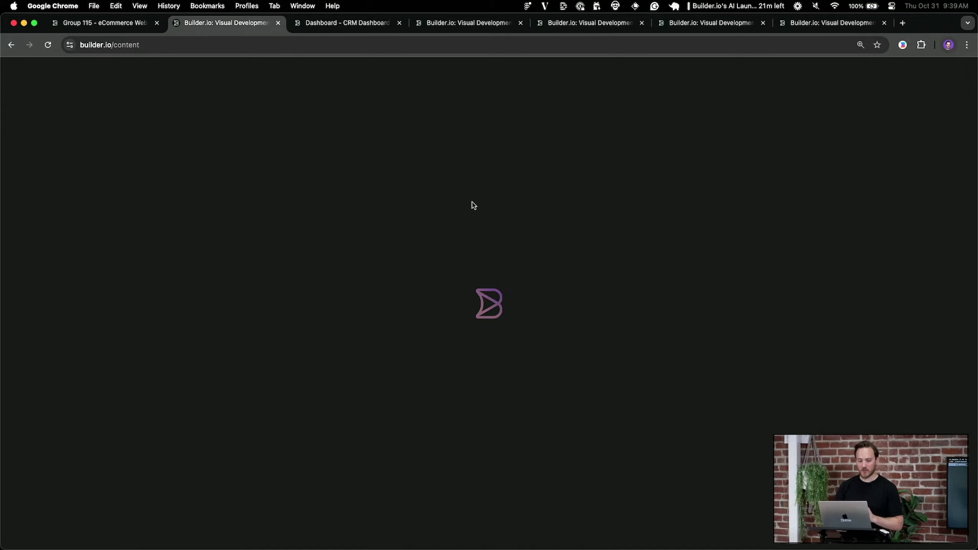
Go to the CRM Dashboard page and select the All Customers table
left_click(322, 25)
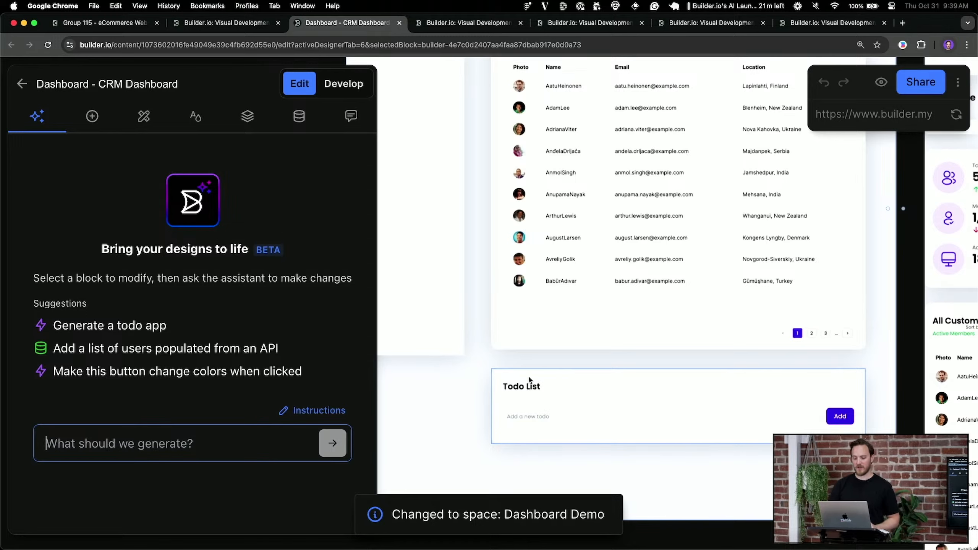
left_click(530, 380)
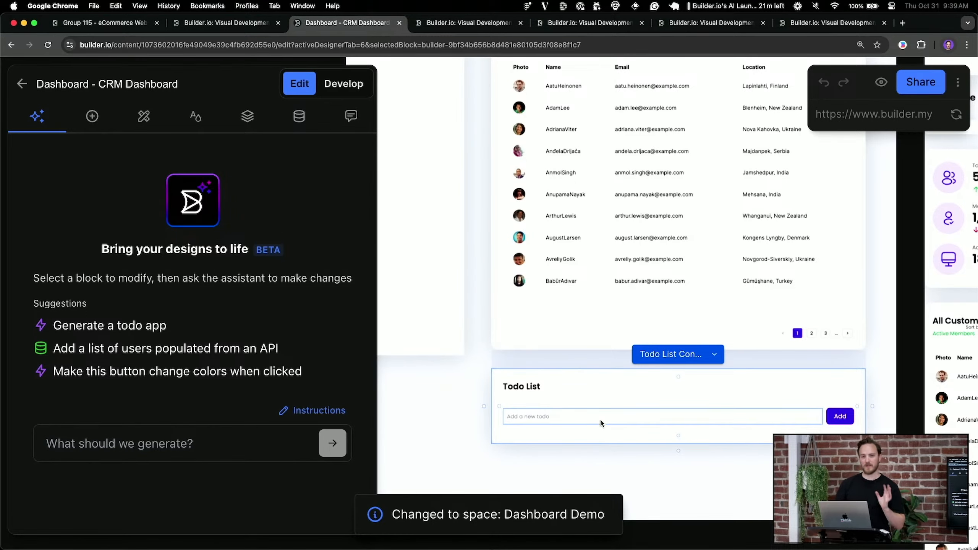
scroll(639, 388, "up", 3)
left_click(537, 427)
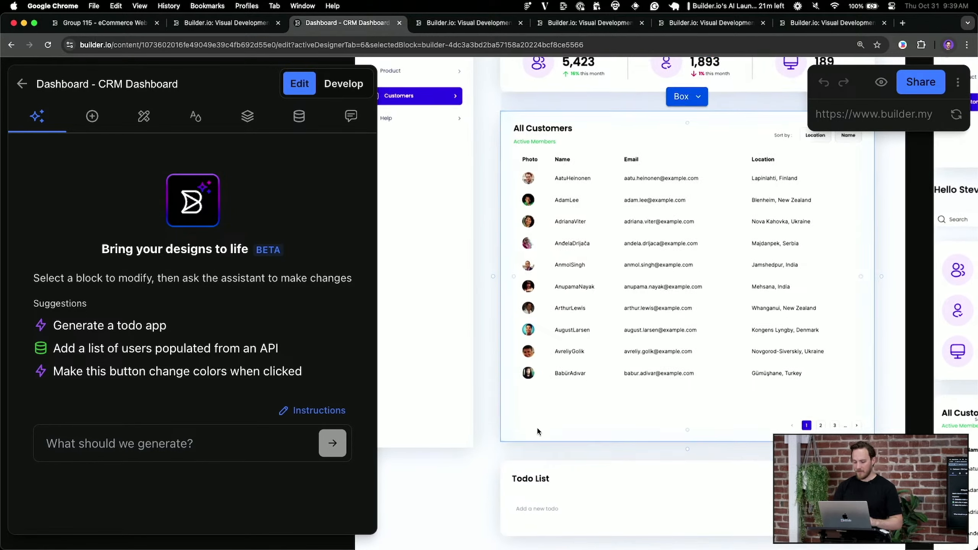
scroll(537, 426, "down", 3)
Ask the AI for a two-column section of big highlight numbers below the table
left_click(176, 444)
scroll(520, 404, "down", 2)
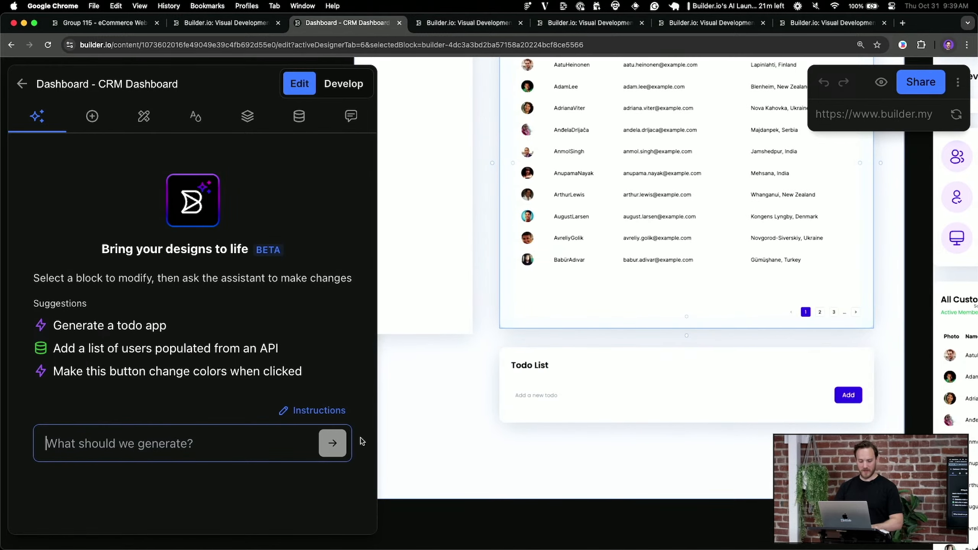
type("add a seciton below this that has")
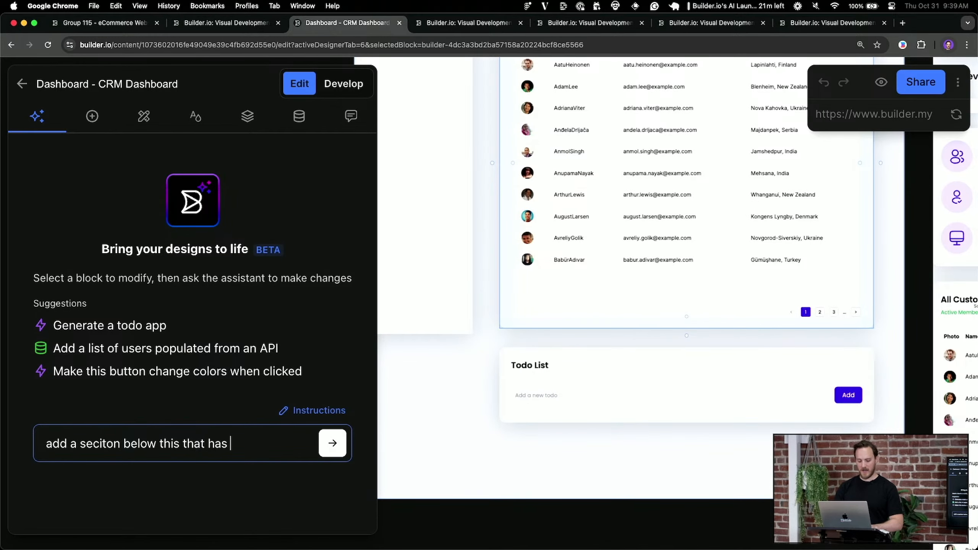
type(" 2 columns showing big numbers of highlights of the user")
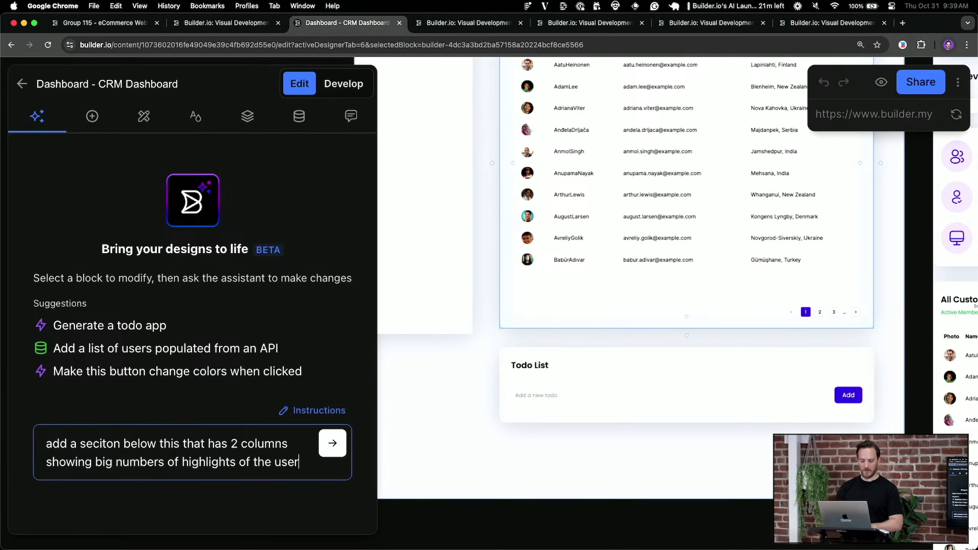
type("s data")
key("Return")
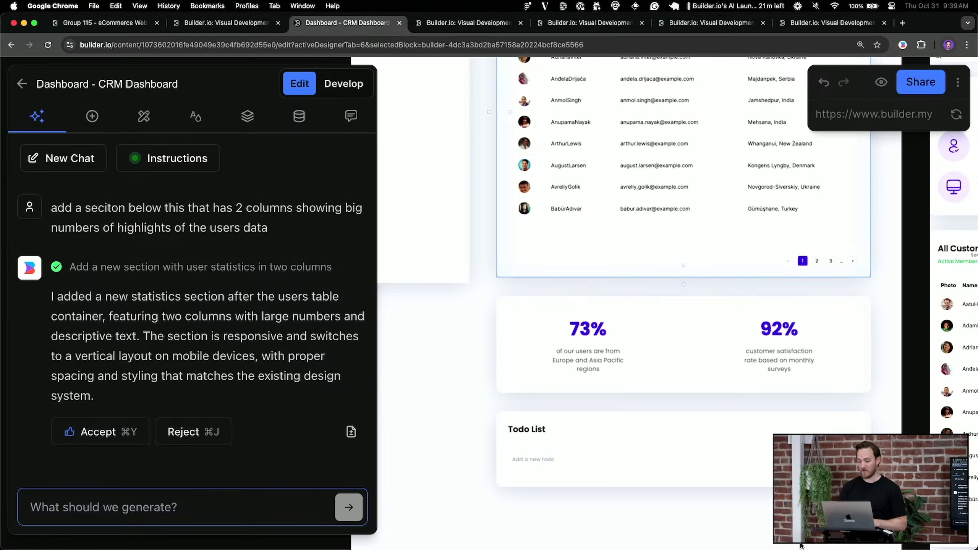
Ask the AI to add one more column to the customers table, then go to the Cloudscape page
type("add one more column")
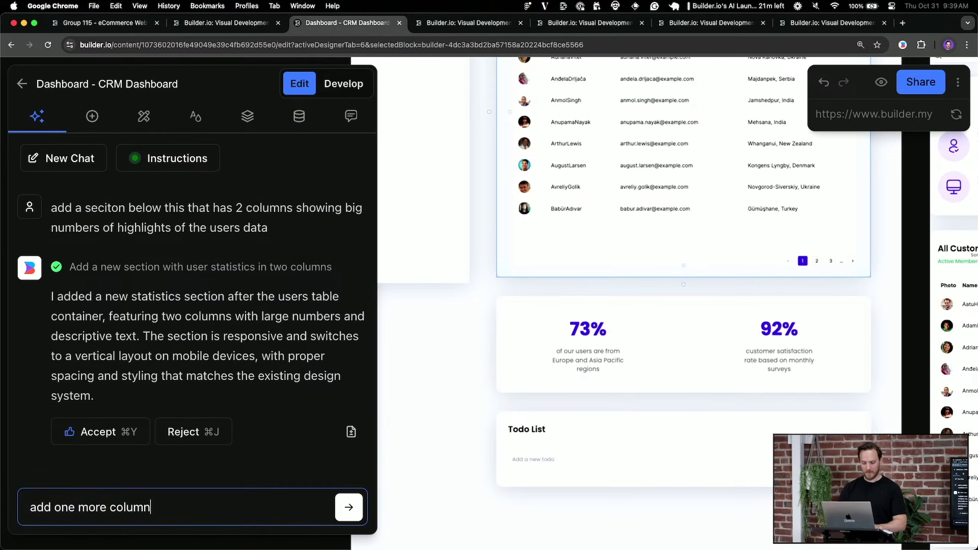
key("Return")
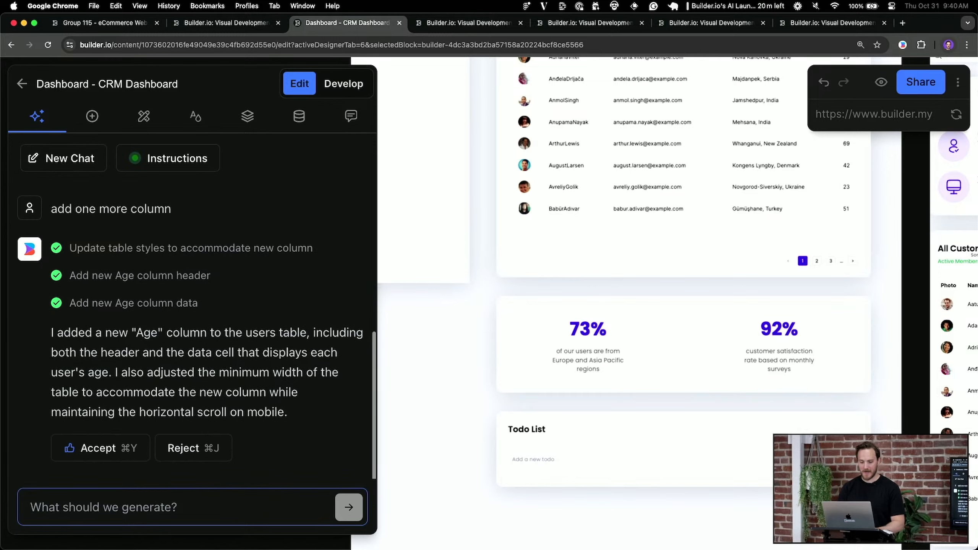
key("ctrl+Tab")
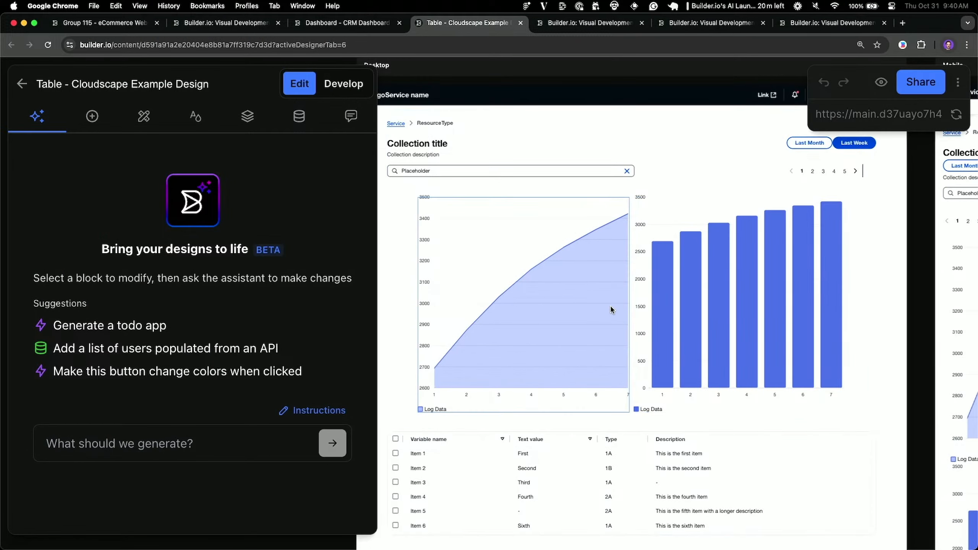
Zoom in on the Cloudscape charts and items table, then switch over to Cursor
scroll(667, 315, "down", 3)
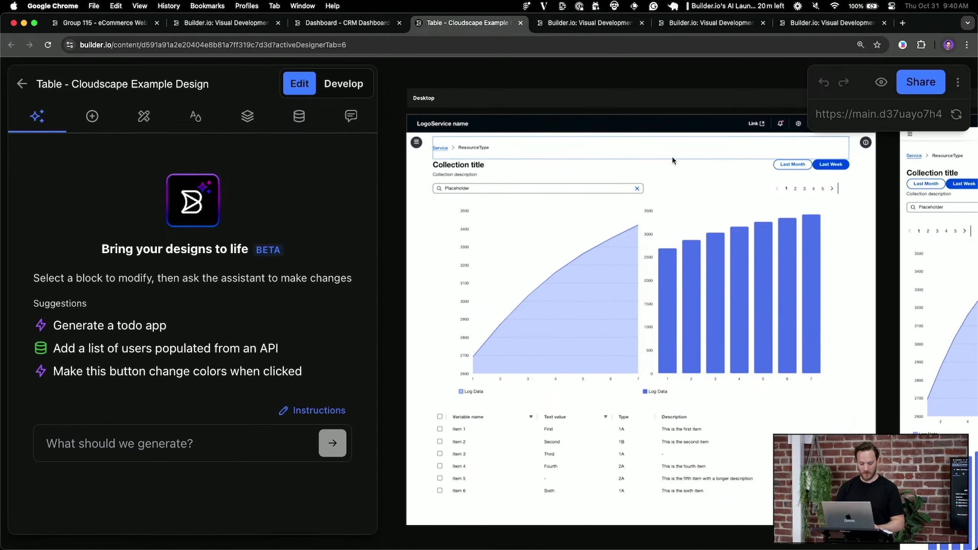
key("super+Tab")
Open the cloudscape-demo project from recent projects and start its dev server with nr dev
key("ctrl+r")
type("cloud")
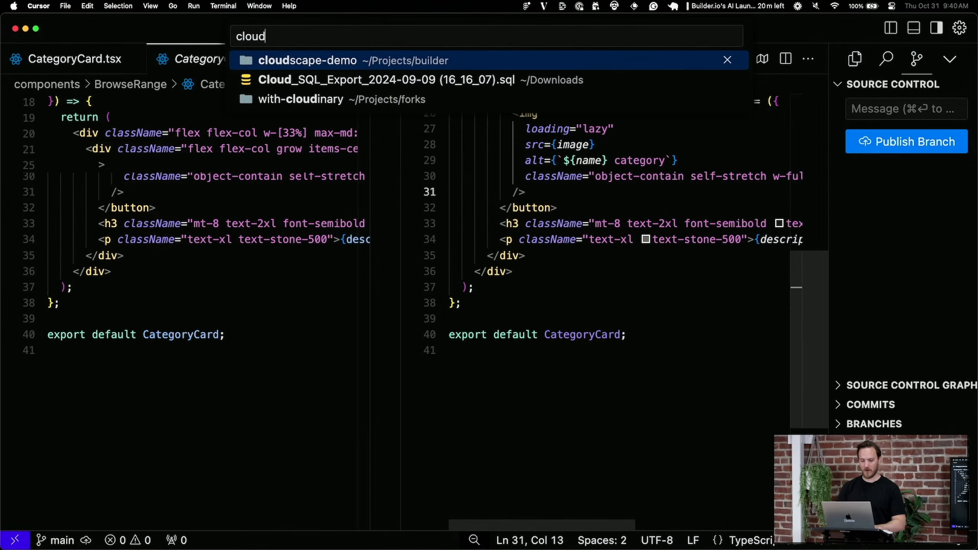
key("Return")
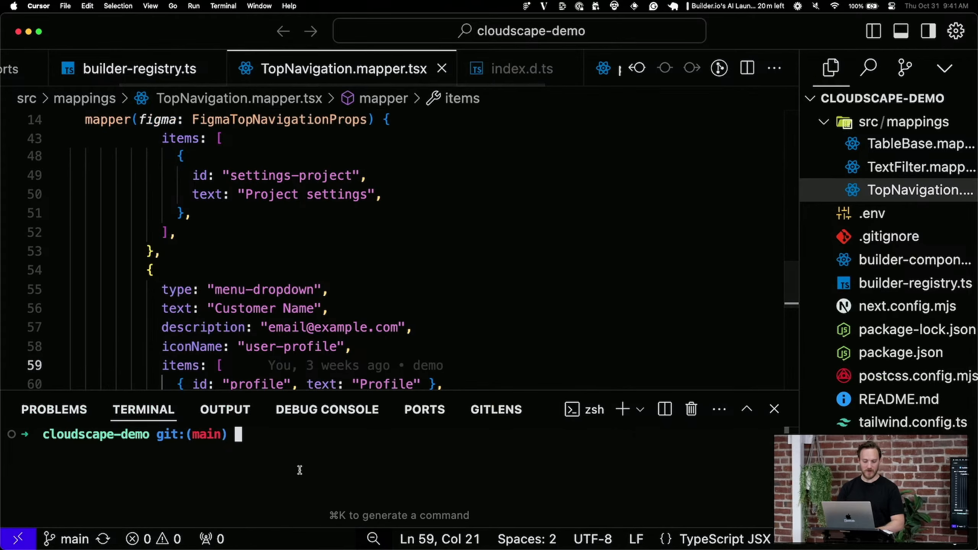
type("nr dev")
key("Return")
Close index.d.ts and open builder-registry.ts
left_click(431, 245)
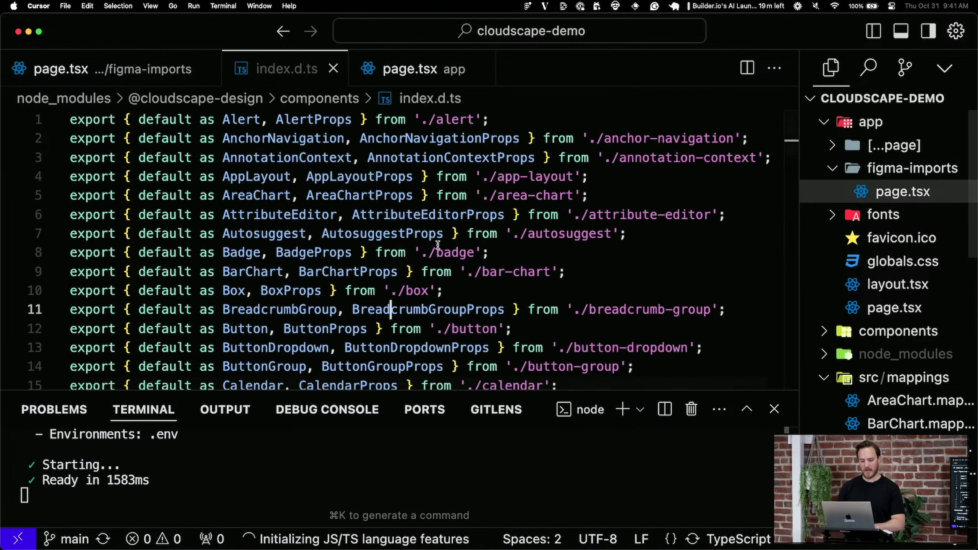
scroll(438, 244, "down", 20)
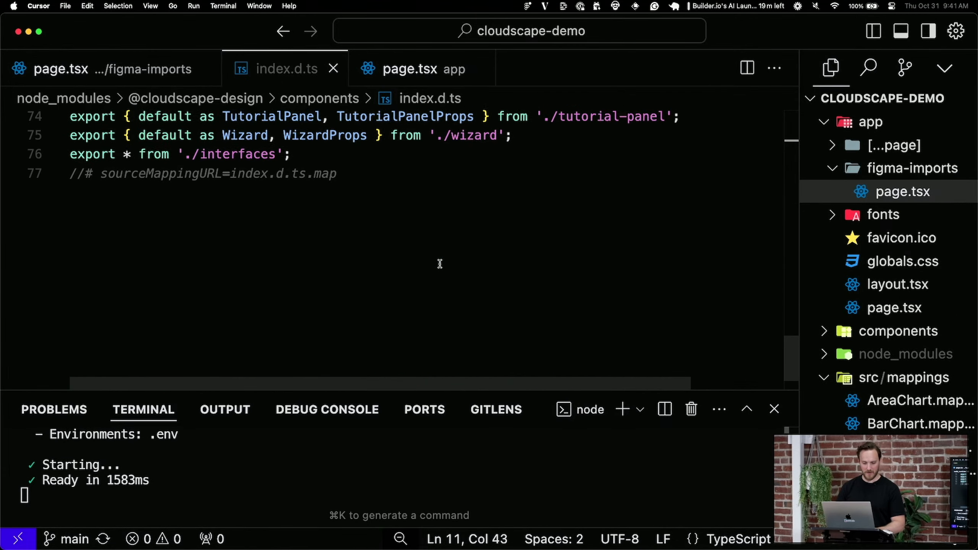
key("super+w")
key("super+p")
type("b")
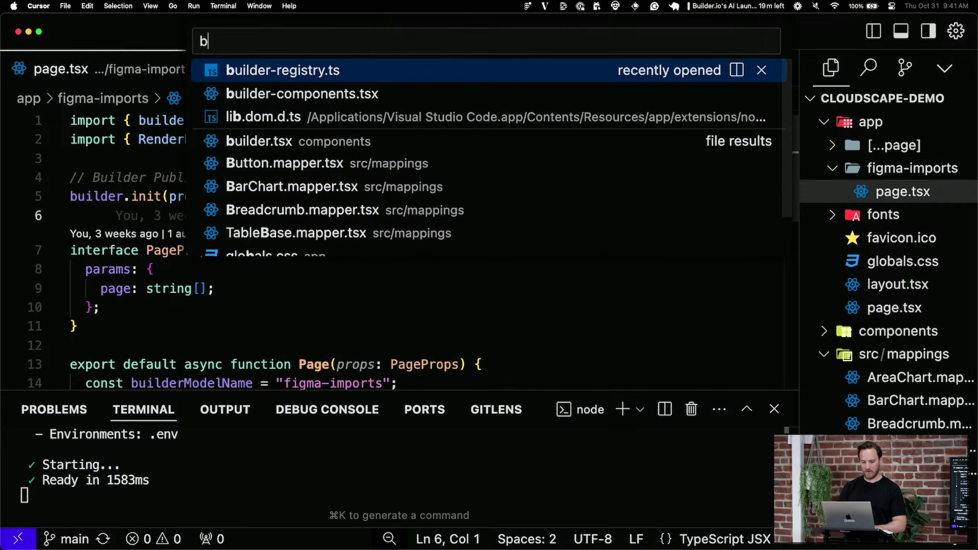
type("juilder")
key("Return")
Open builder-components.tsx and highlight the Table wrapper's name
key("super+p")
type("bjuilder")
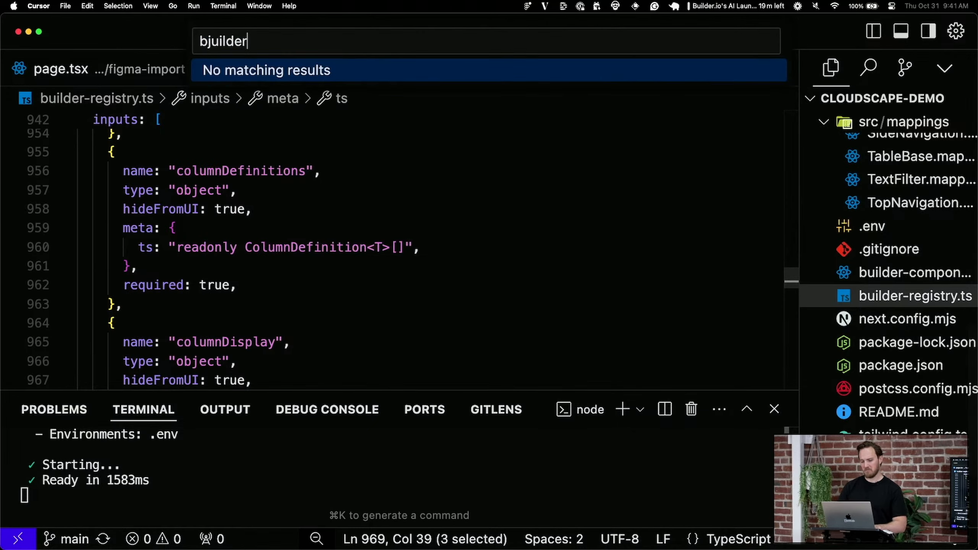
key("alt+BackSpace")
type("component")
key("Return")
scroll(445, 256, "down", 3)
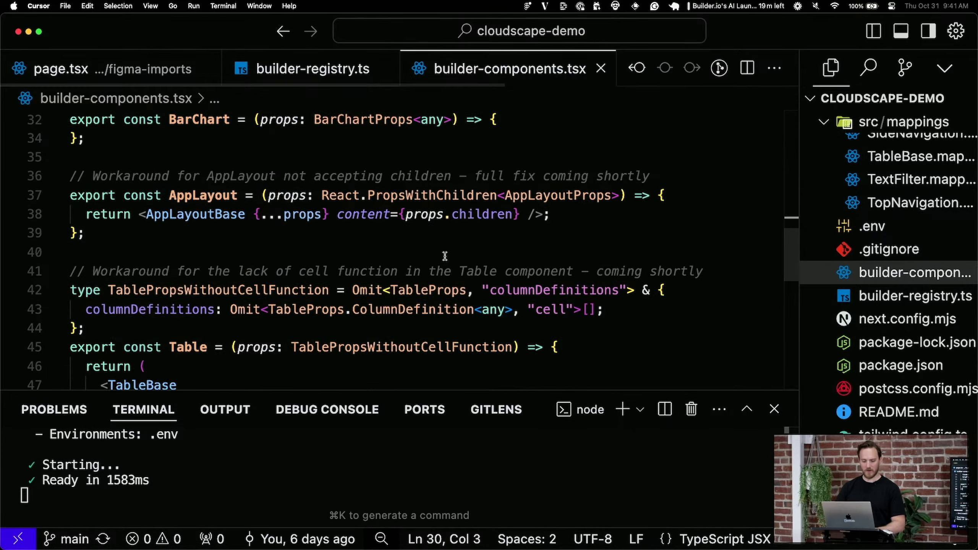
scroll(445, 256, "down", 5)
scroll(445, 256, "up", 2)
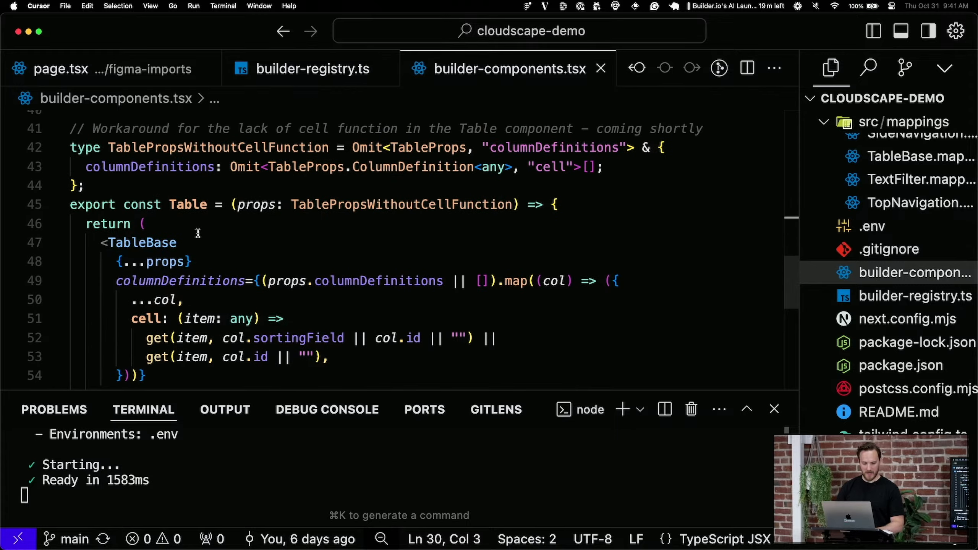
left_click_drag(169, 199, 223, 199)
key("super+Tab")
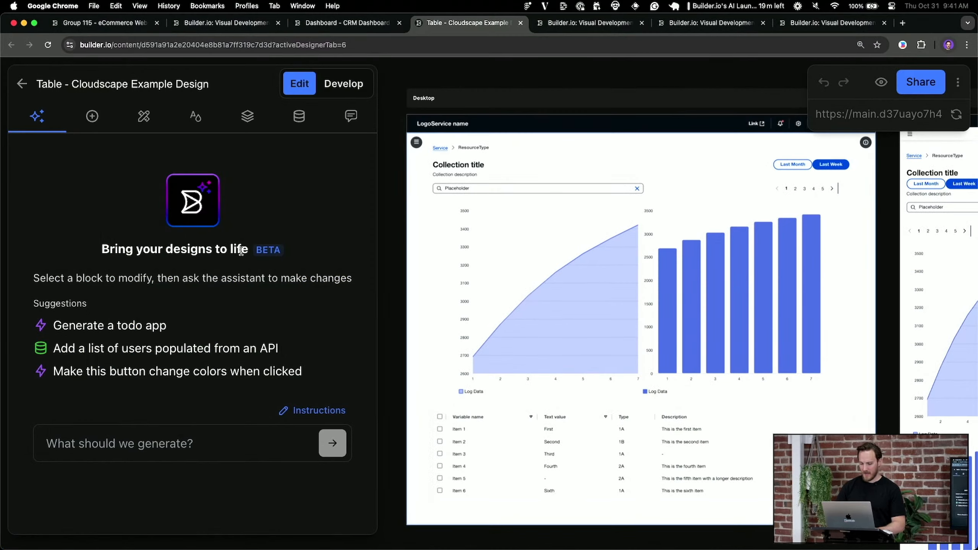
scroll(651, 386, "down", 2)
scroll(597, 404, "left", 2)
left_click(597, 402)
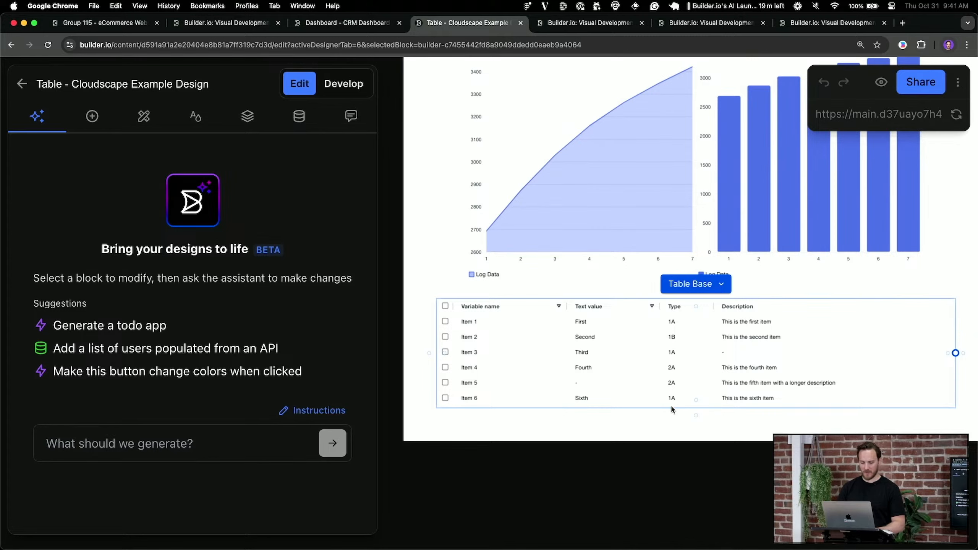
scroll(709, 429, "left", 2)
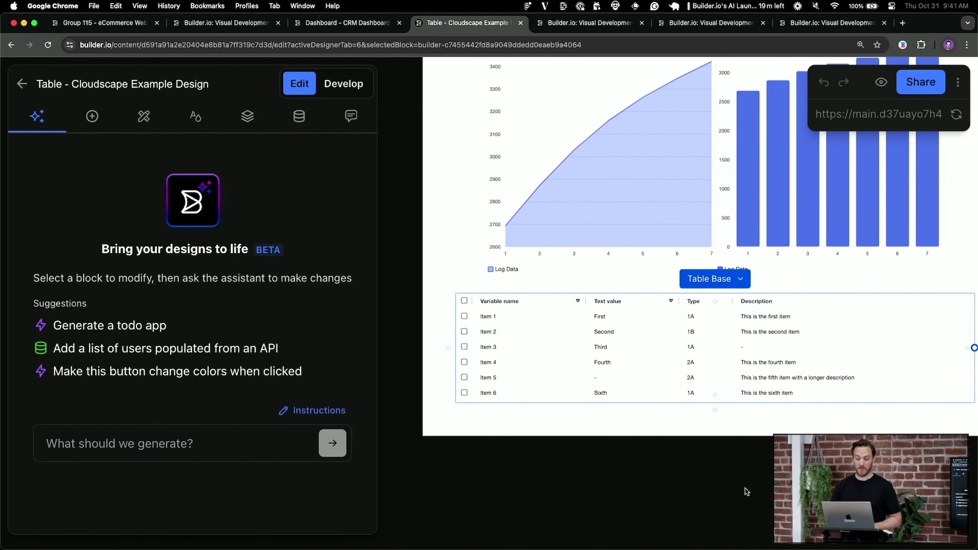
left_click(866, 120)
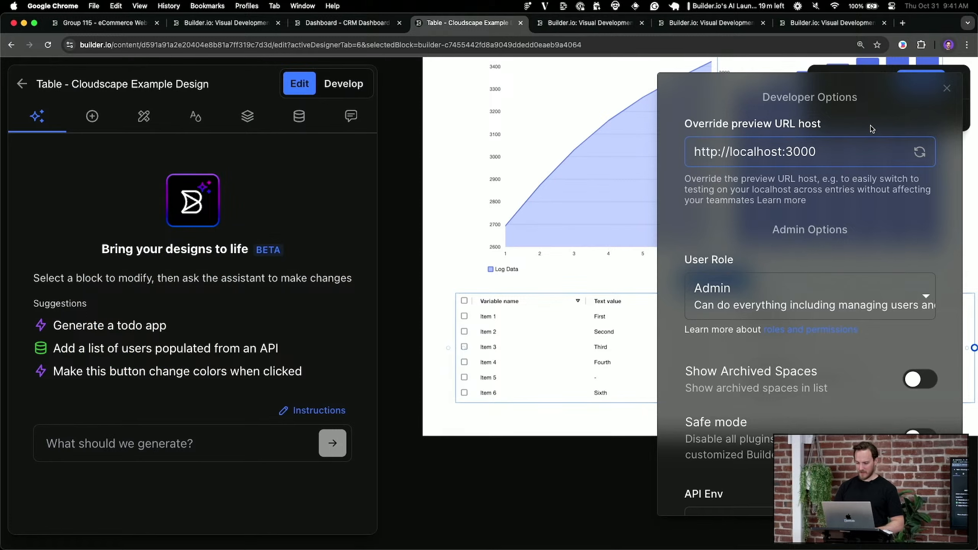
left_click(947, 88)
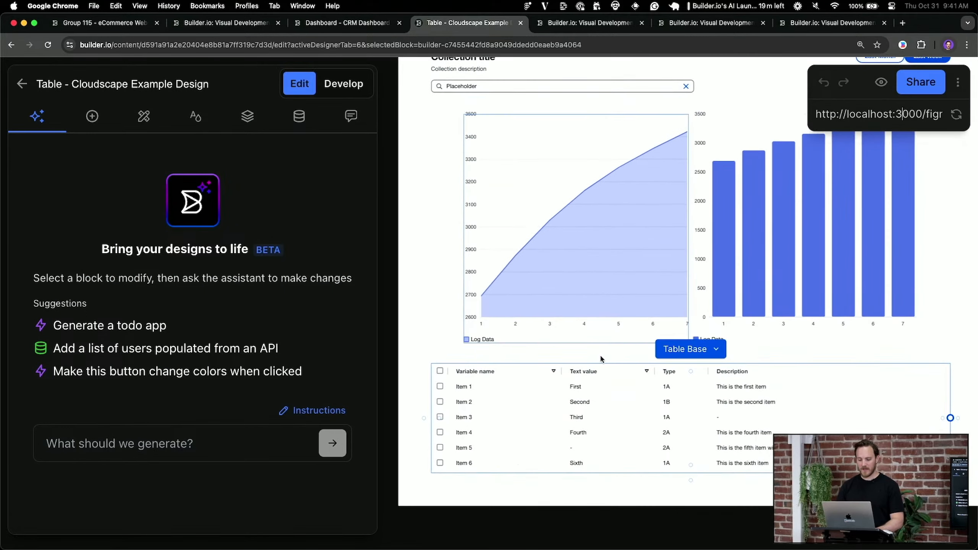
Show the Table block's options and toggle Loading on, then back off
left_click(93, 117)
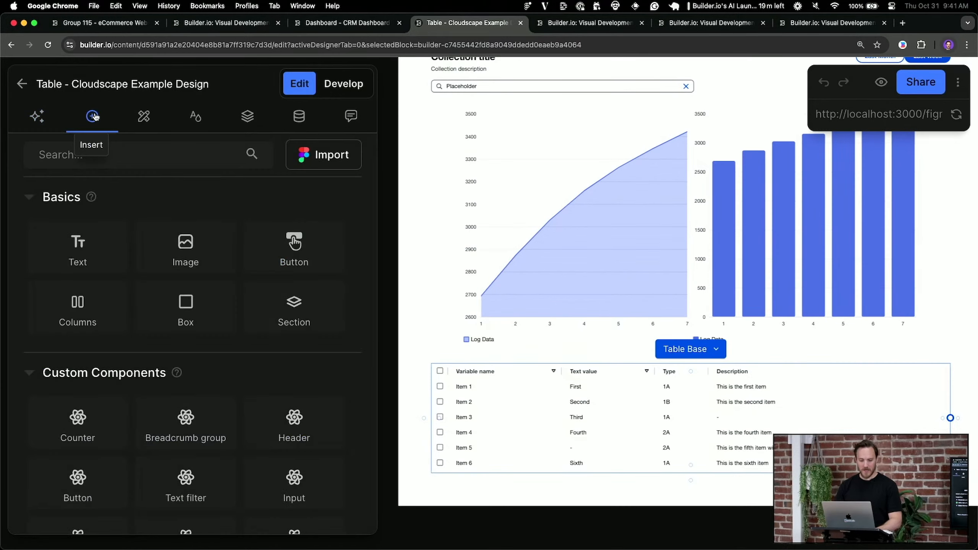
left_click(145, 118)
scroll(236, 375, "down", 6)
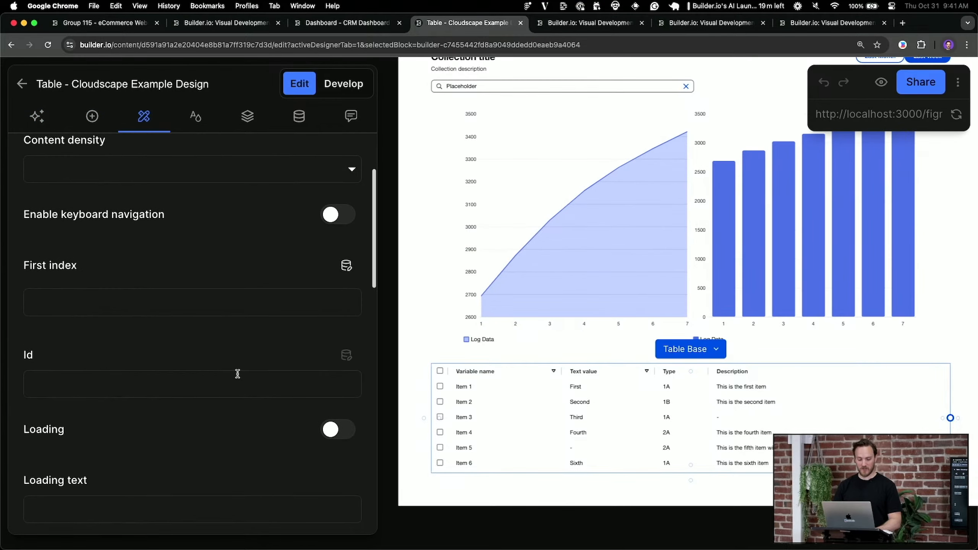
left_click(341, 329)
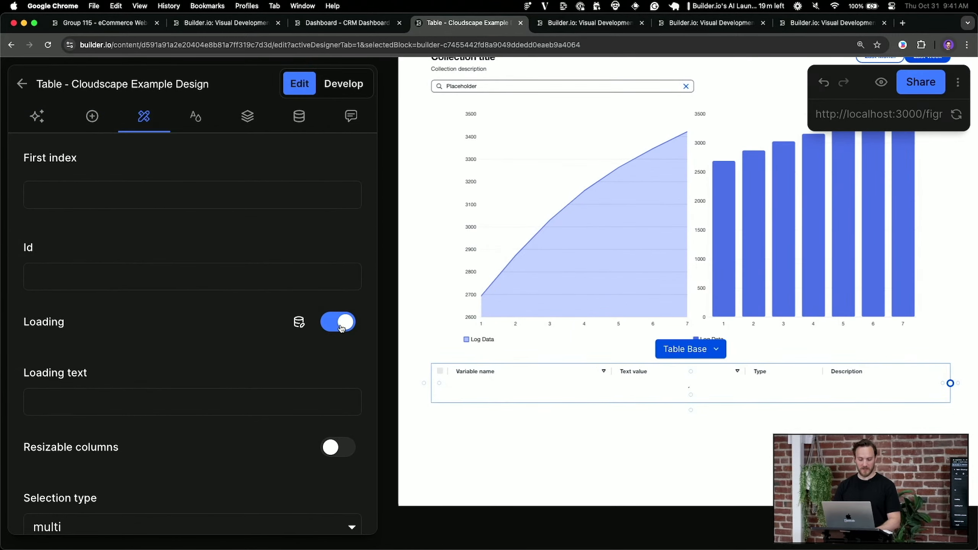
left_click(341, 329)
scroll(258, 361, "down", 4)
Switch the table's Selection type to single, then back to multi
left_click(221, 389)
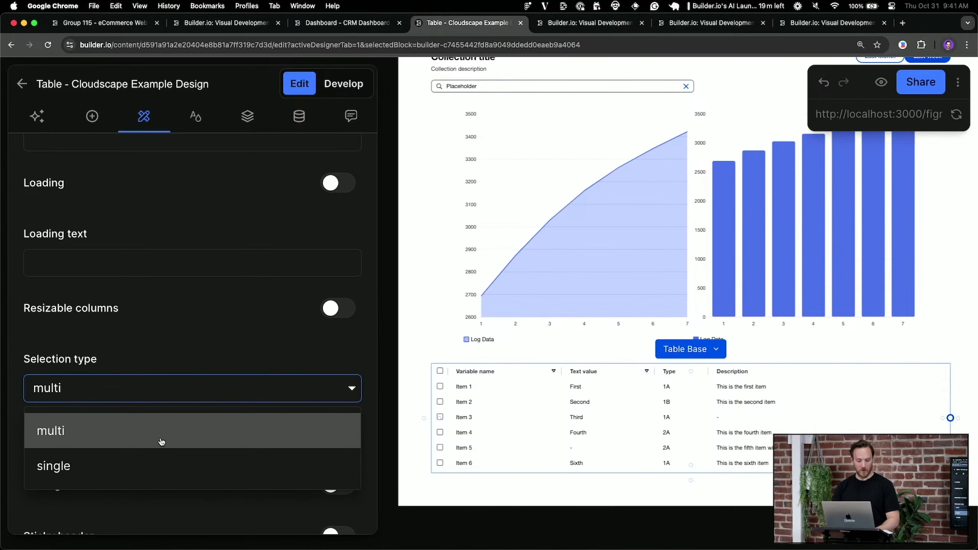
left_click(153, 465)
left_click(186, 389)
left_click(131, 443)
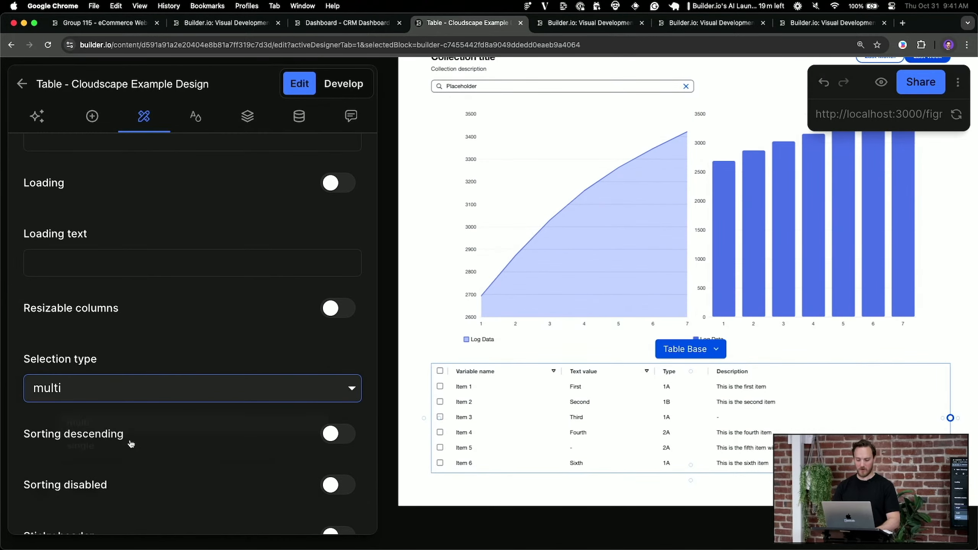
scroll(497, 401, "down", 3)
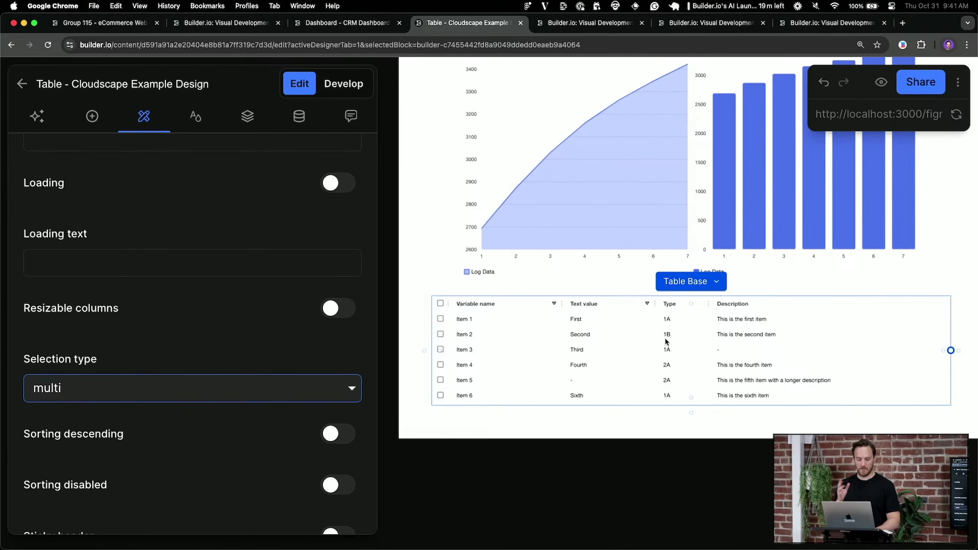
In builder-components.tsx, add new lines after the TableBase tag and below the props spread
key("super+Tab")
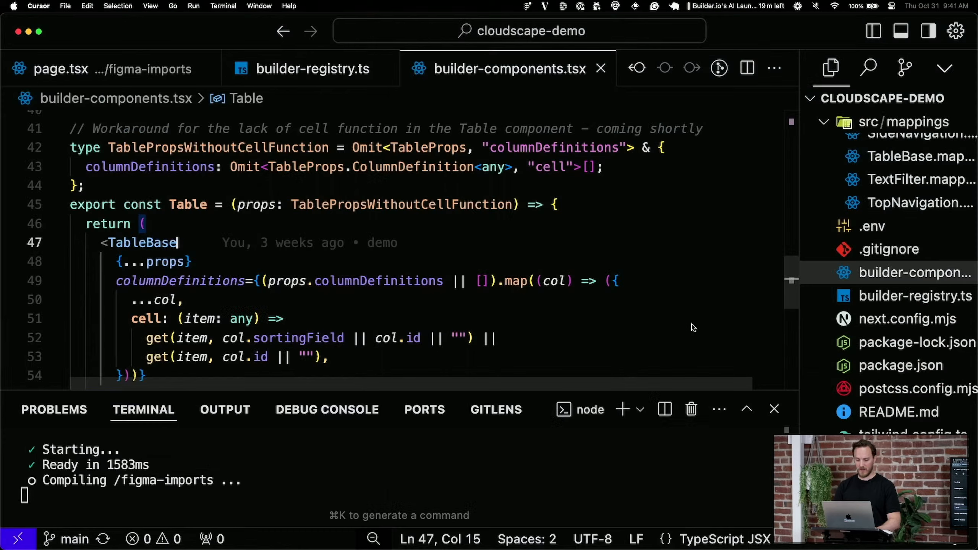
key("Return")
key("Tab")
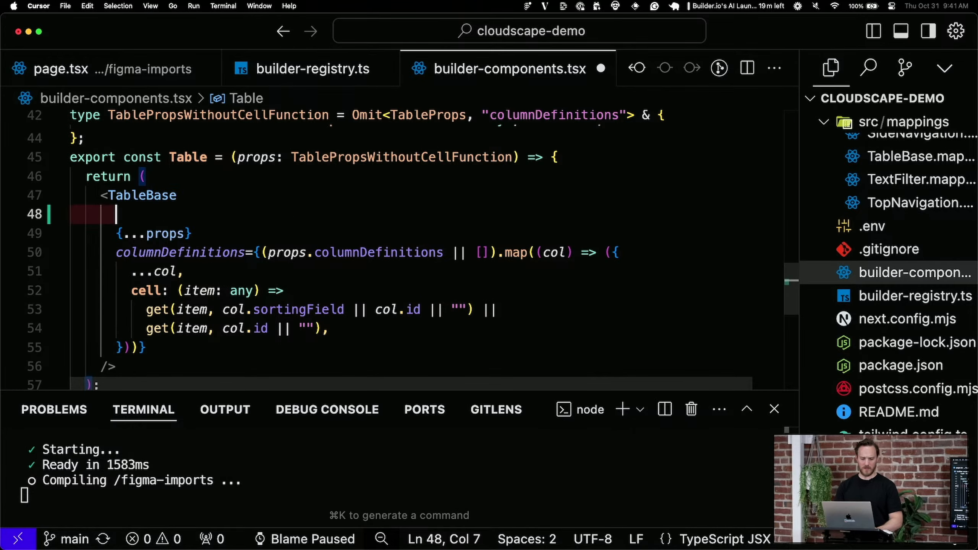
key("ctrl+space")
key("Escape")
key("Down")
key("super+Right")
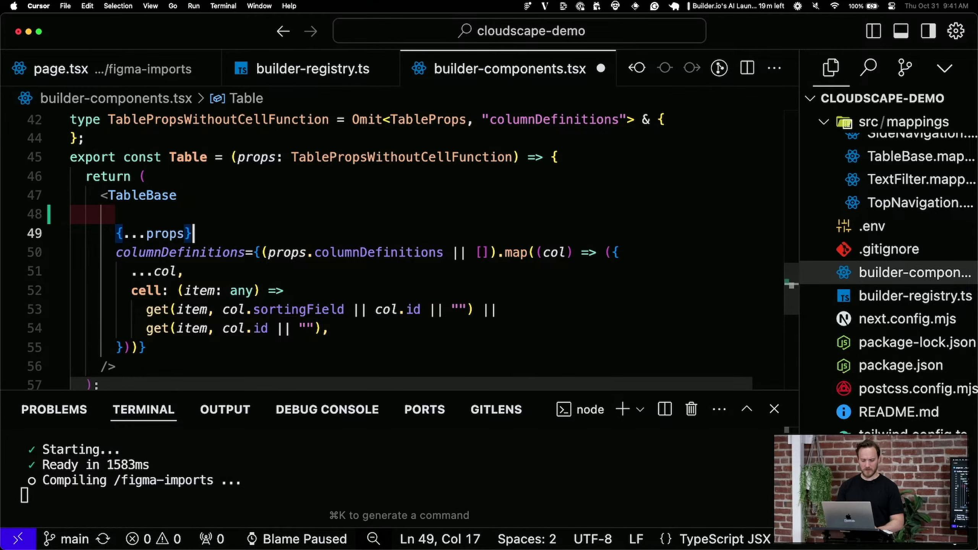
key("Return")
key("ctrl+space")
Select the columnDefinitions mapping block under <TableBase and delete it
key("Escape")
key("Down")
key("super+Left")
key("shift+super+Right")
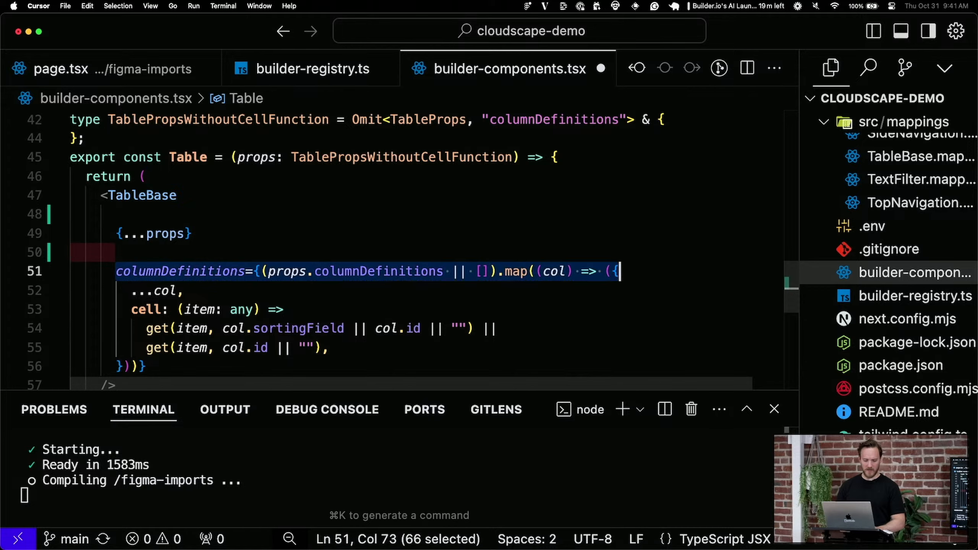
key("shift+Down")
key("shift+Down")
key("shift+Down")
key("shift+Down")
key("shift+Down")
key("BackSpace")
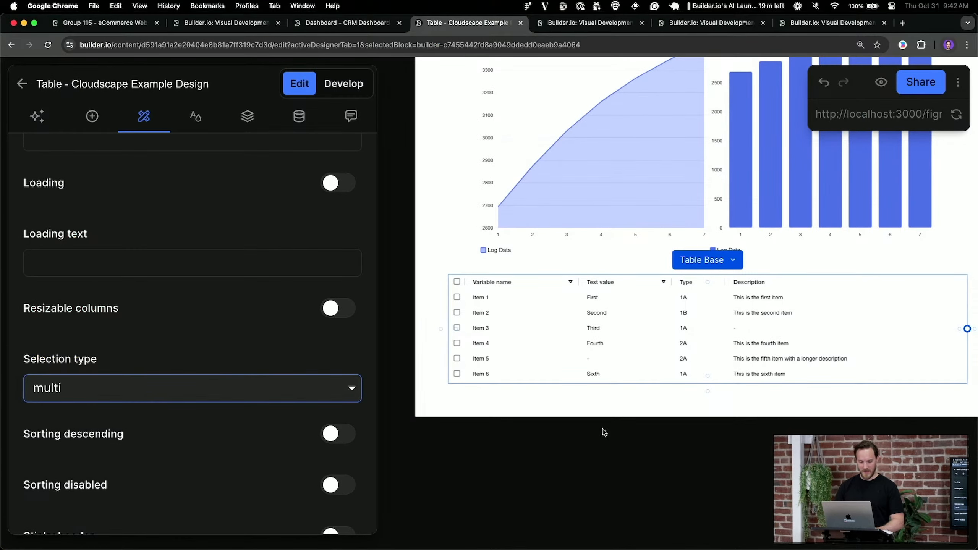
Deselect the table and refresh the Cloudscape table's localhost preview, then return to Cursor
left_click(702, 435)
left_click(957, 114)
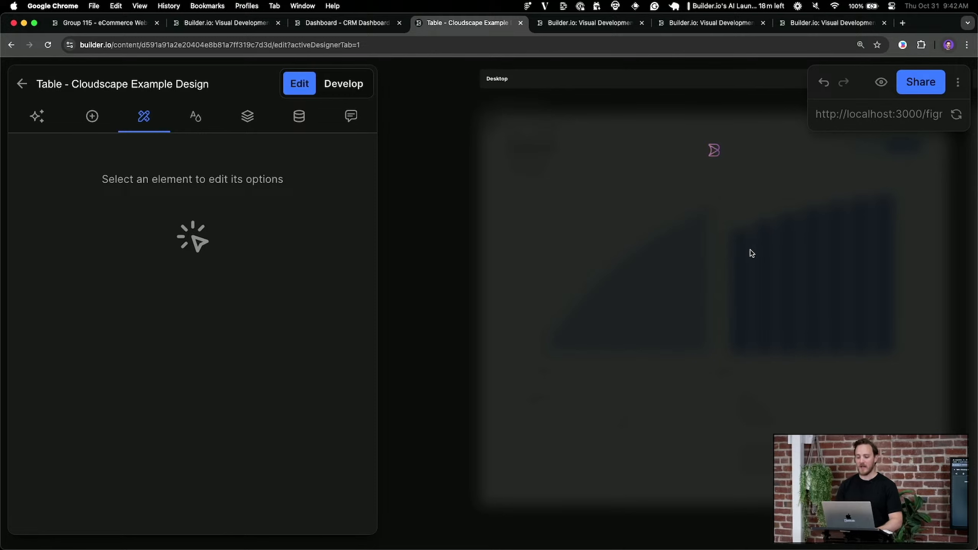
left_click(43, 130)
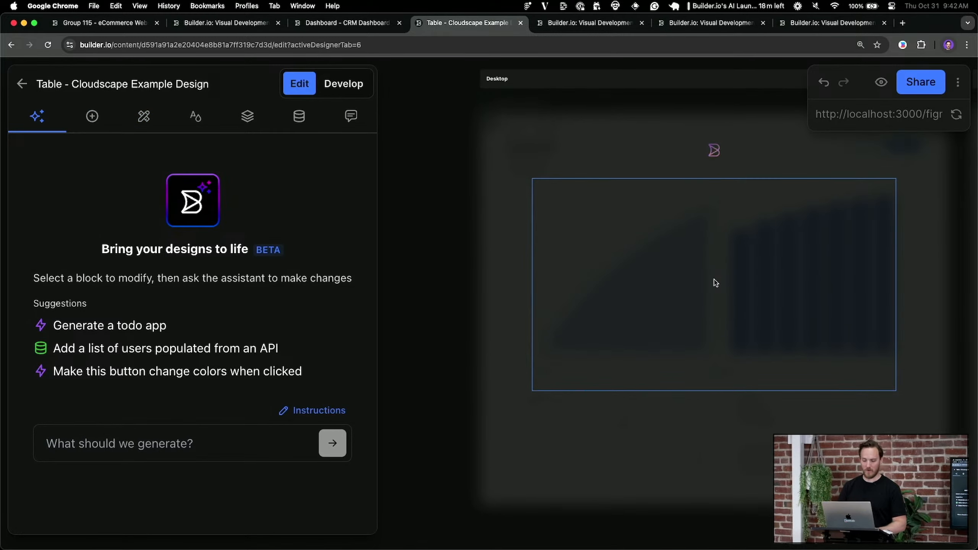
key("super+Tab")
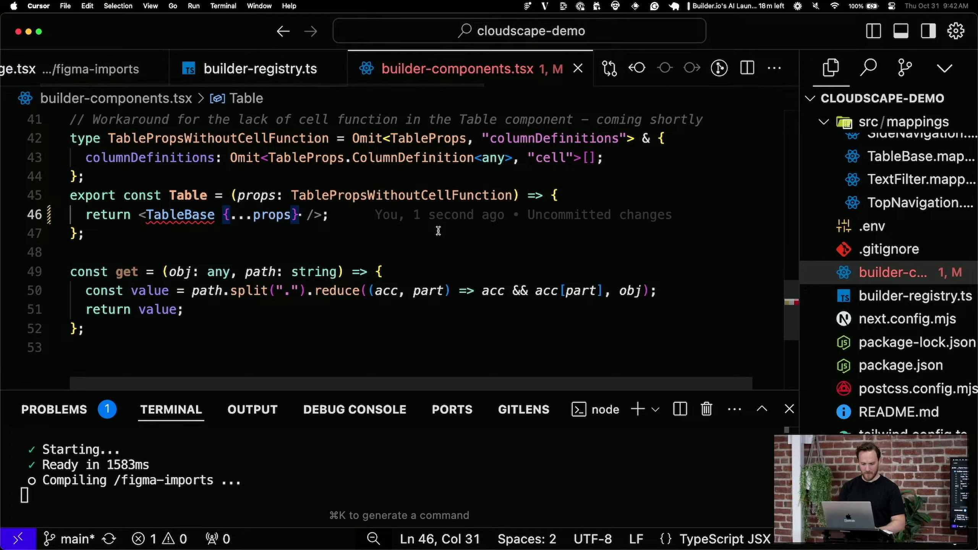